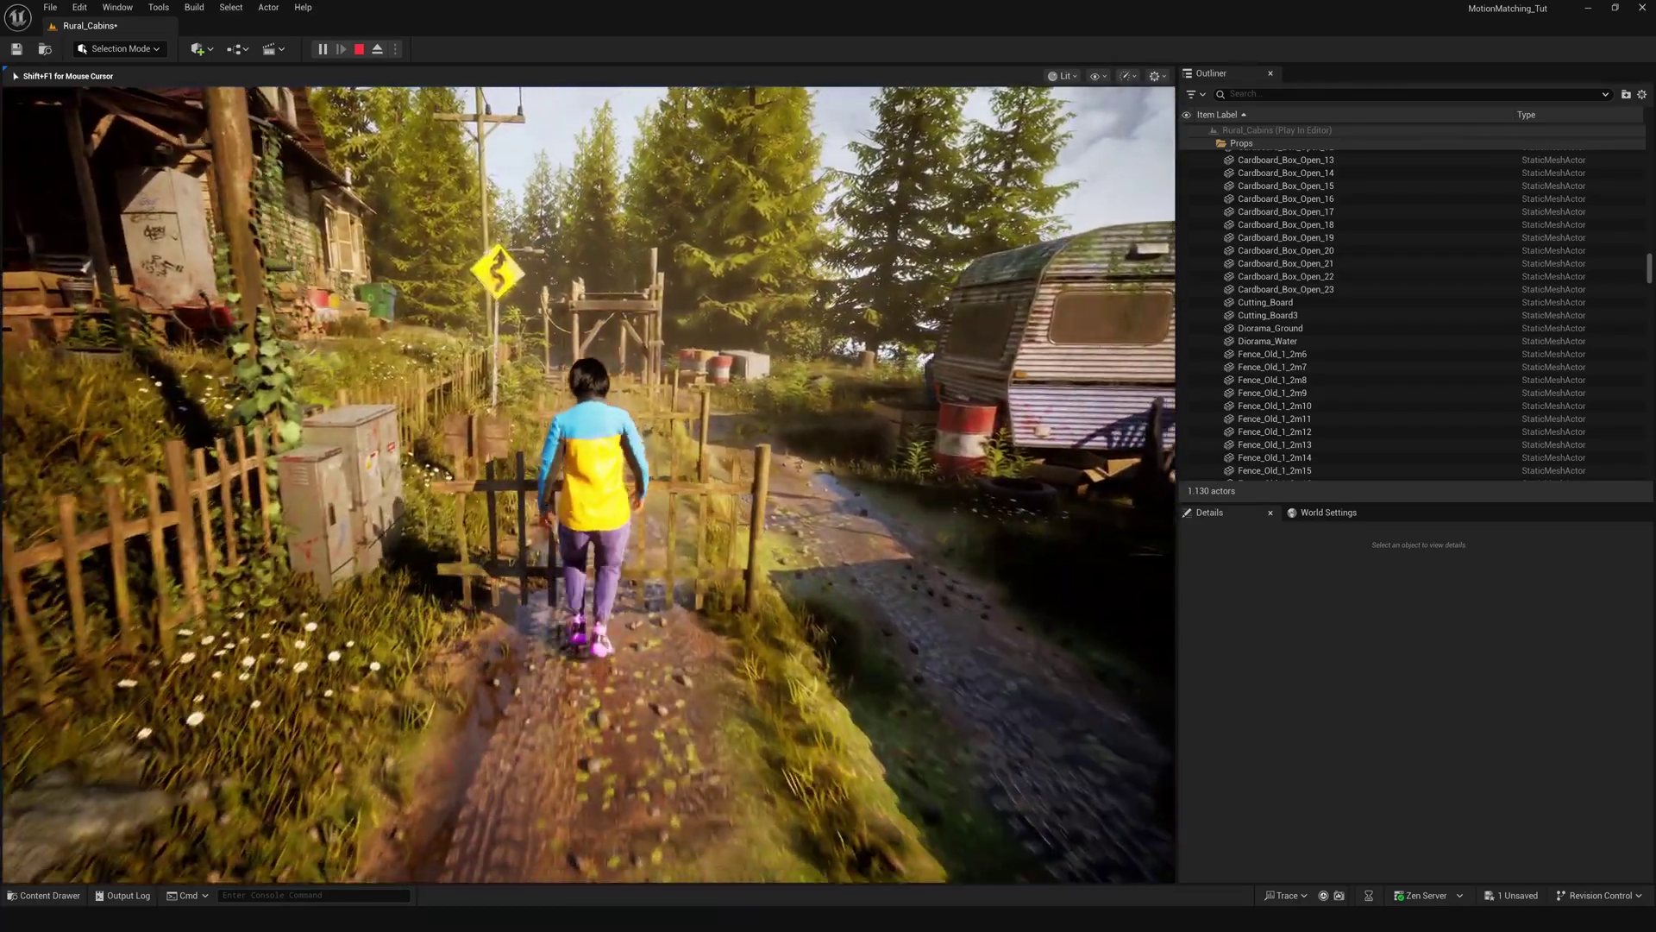
# Step: Test the character's traversal by vaulting the fence on the dirt path and climbing onto the wooden platforms, and end the play session
pyautogui.press('w')
pyautogui.press('space')
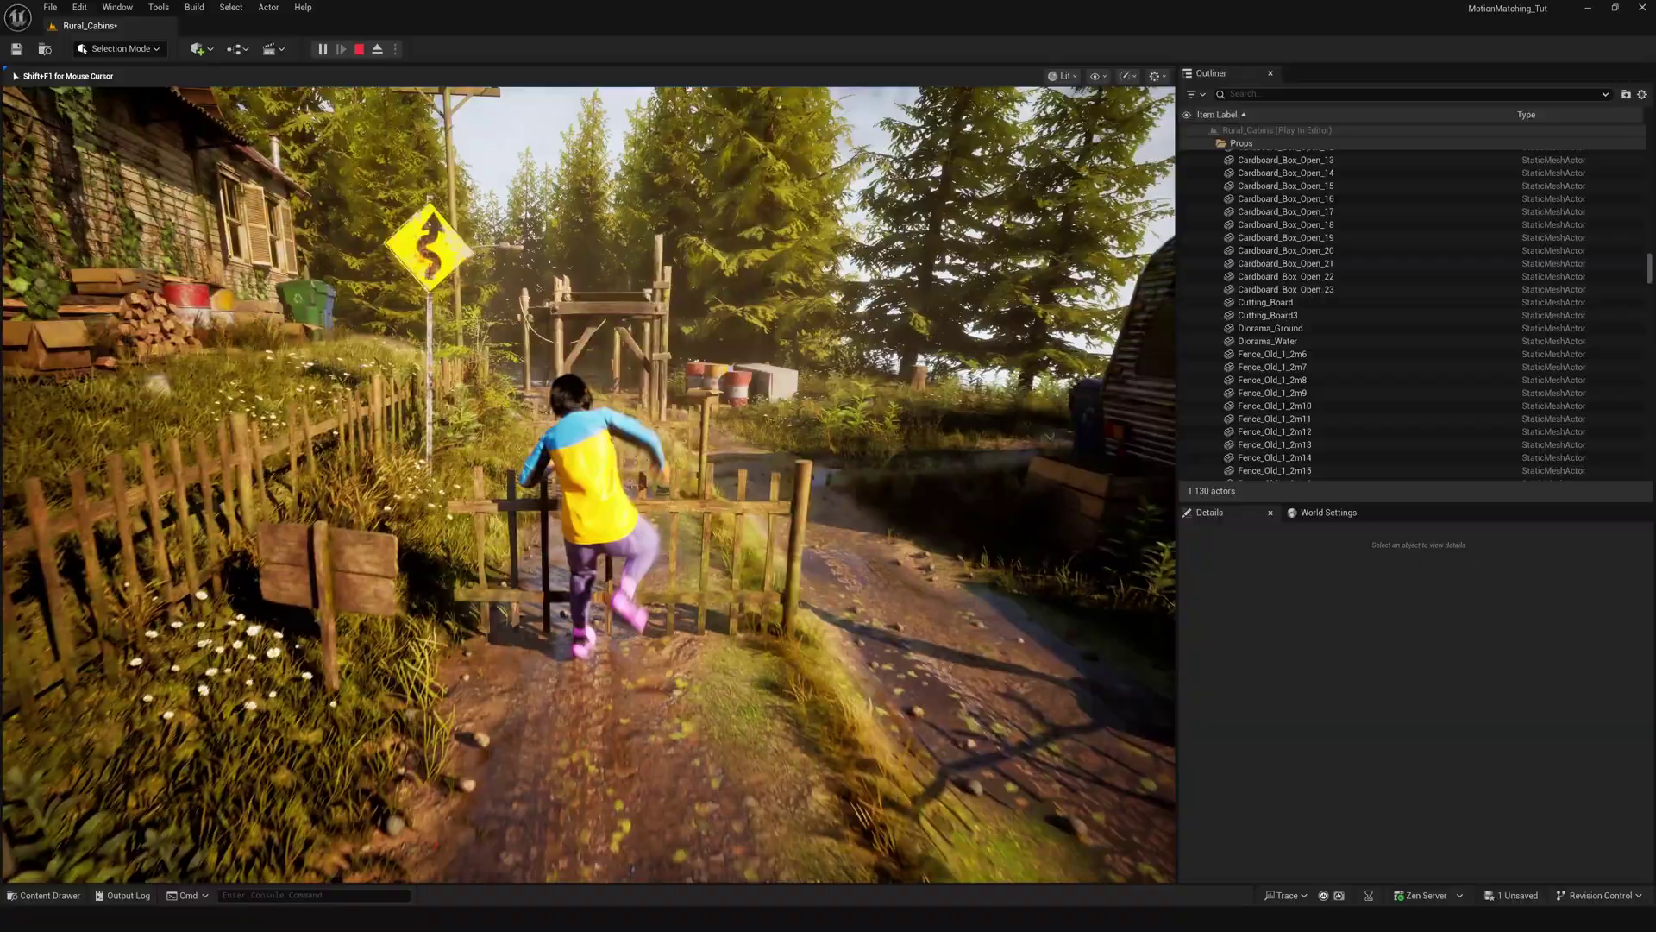
pyautogui.press('w')
pyautogui.press('space')
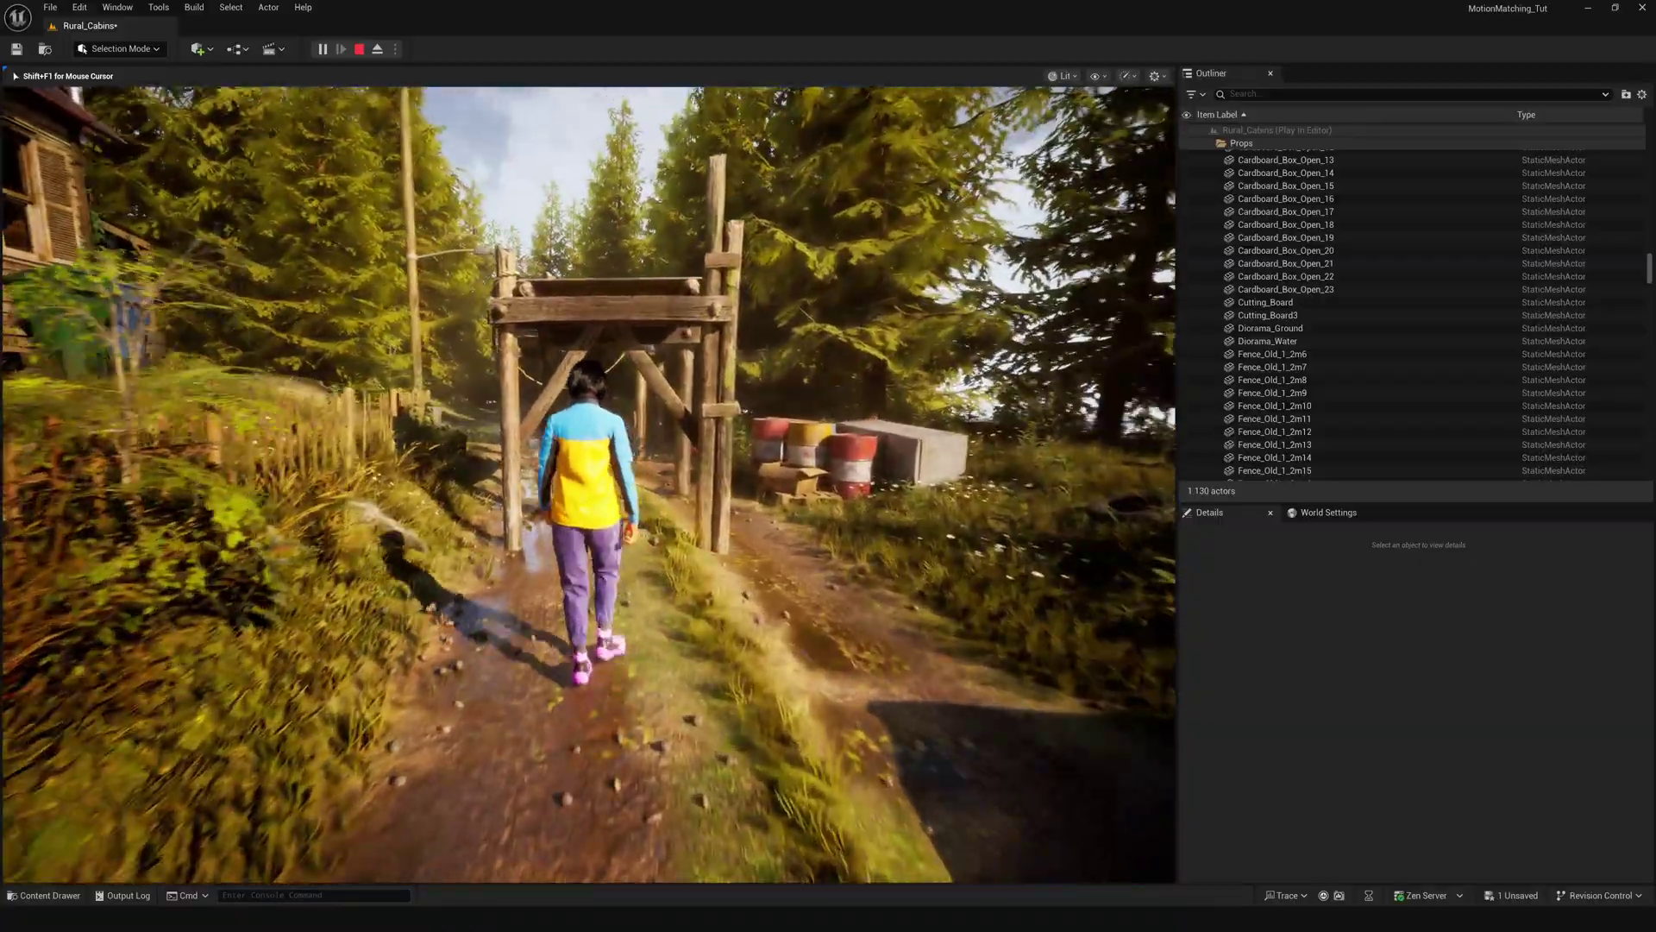
pyautogui.press('space')
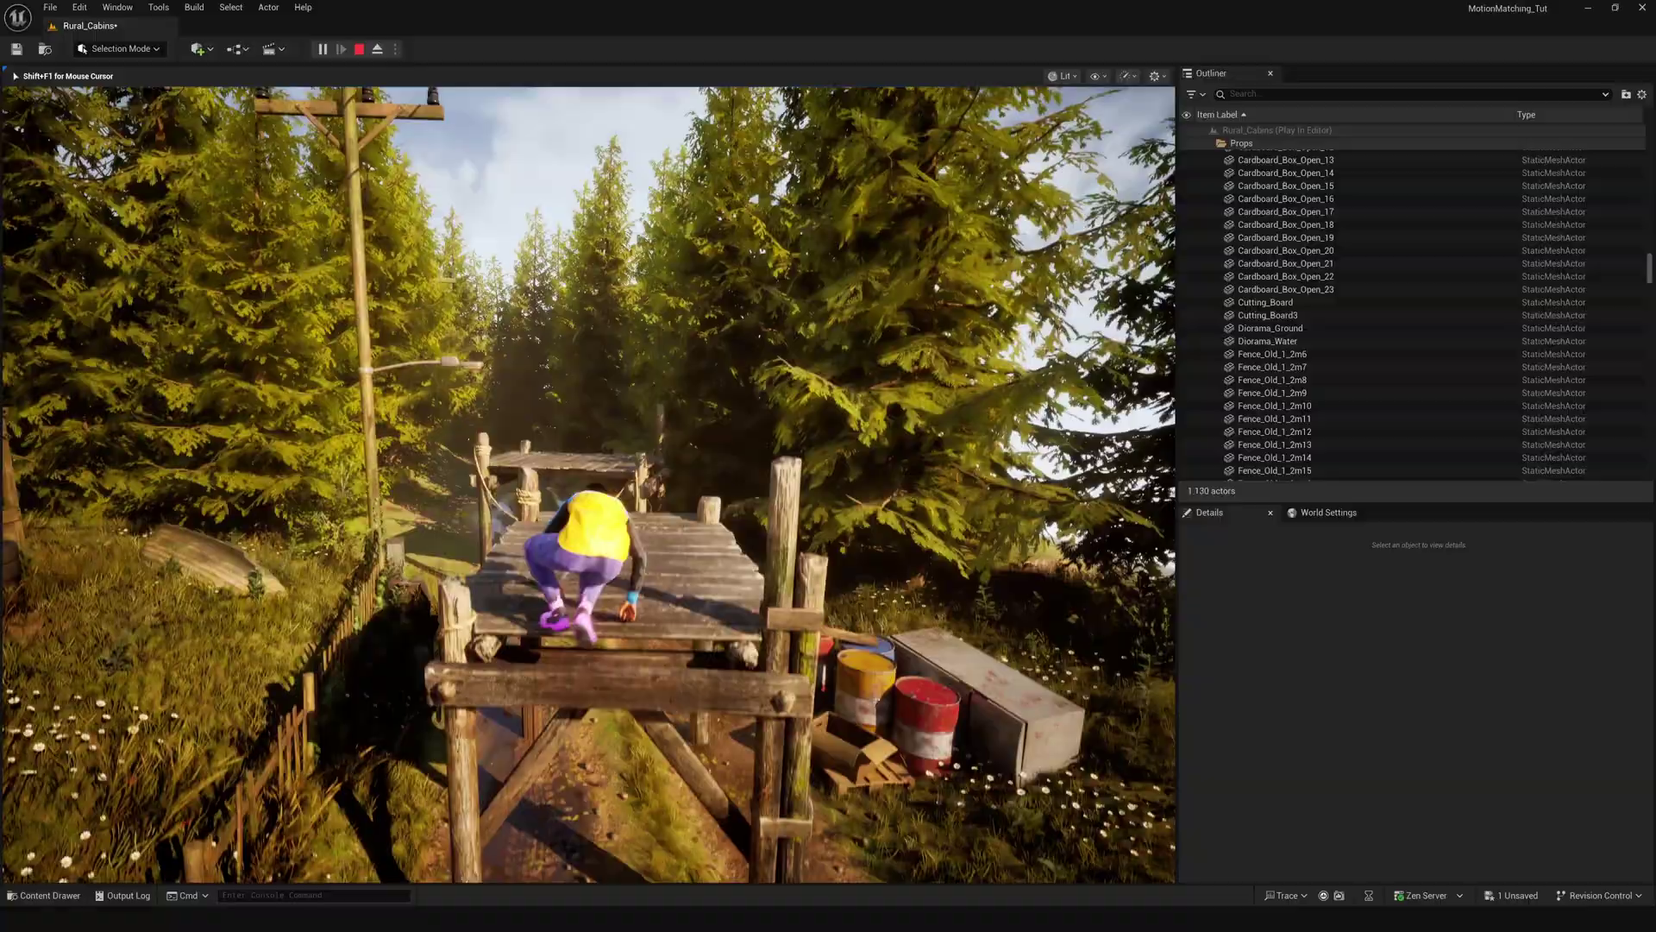
pyautogui.press('w')
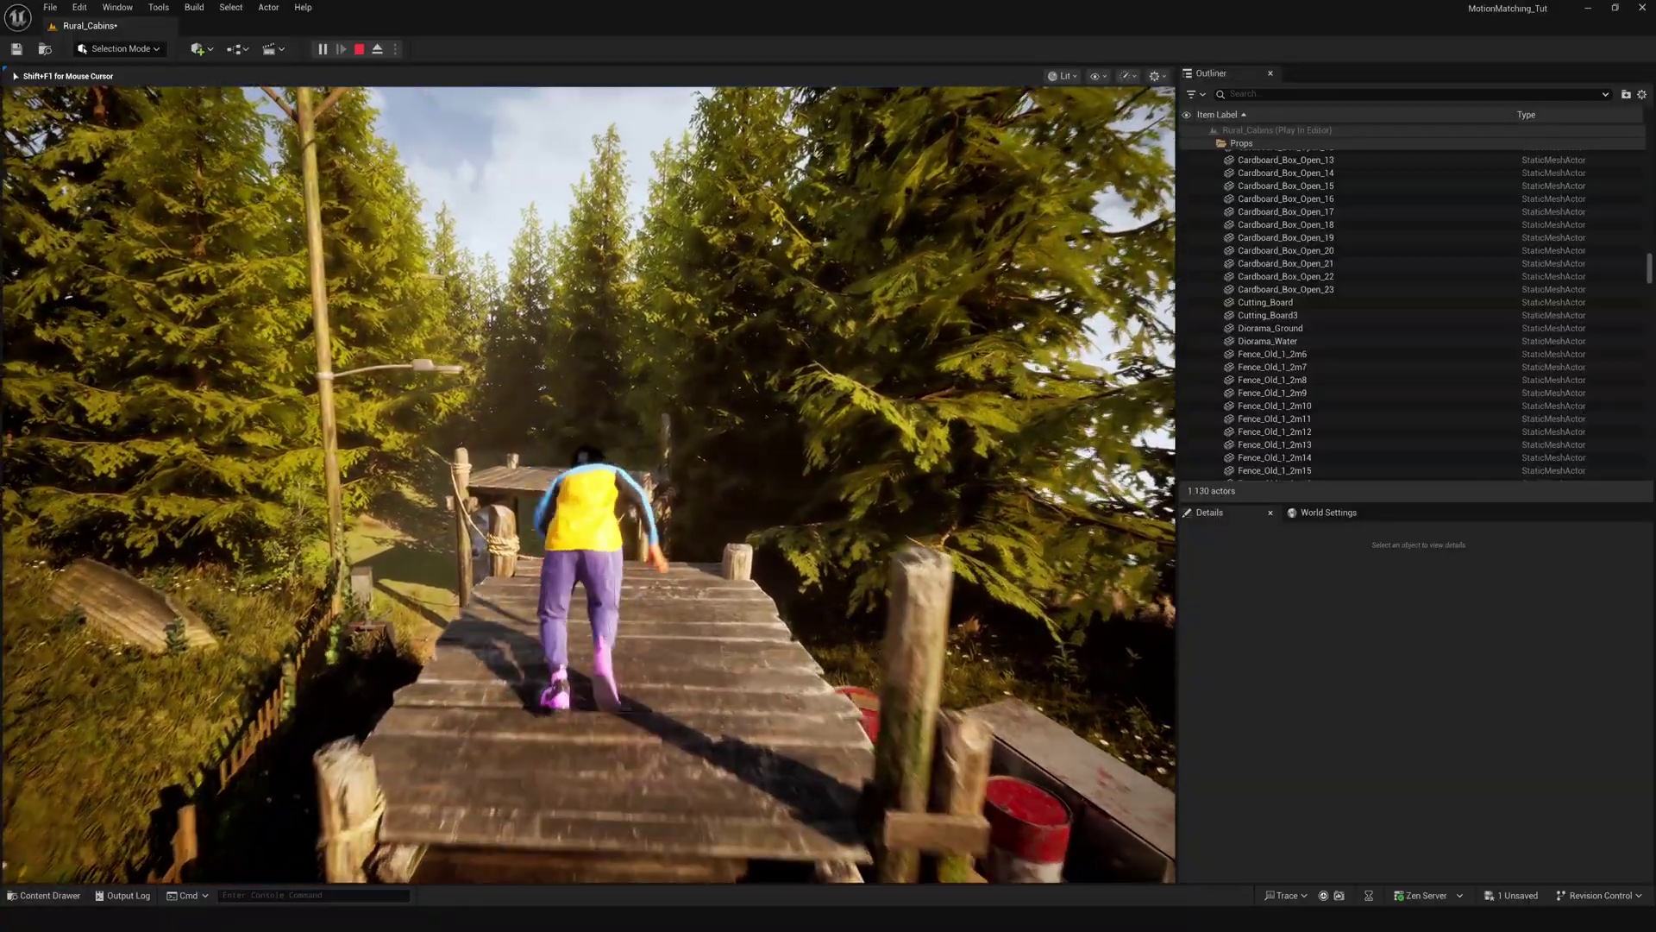
pyautogui.press('space')
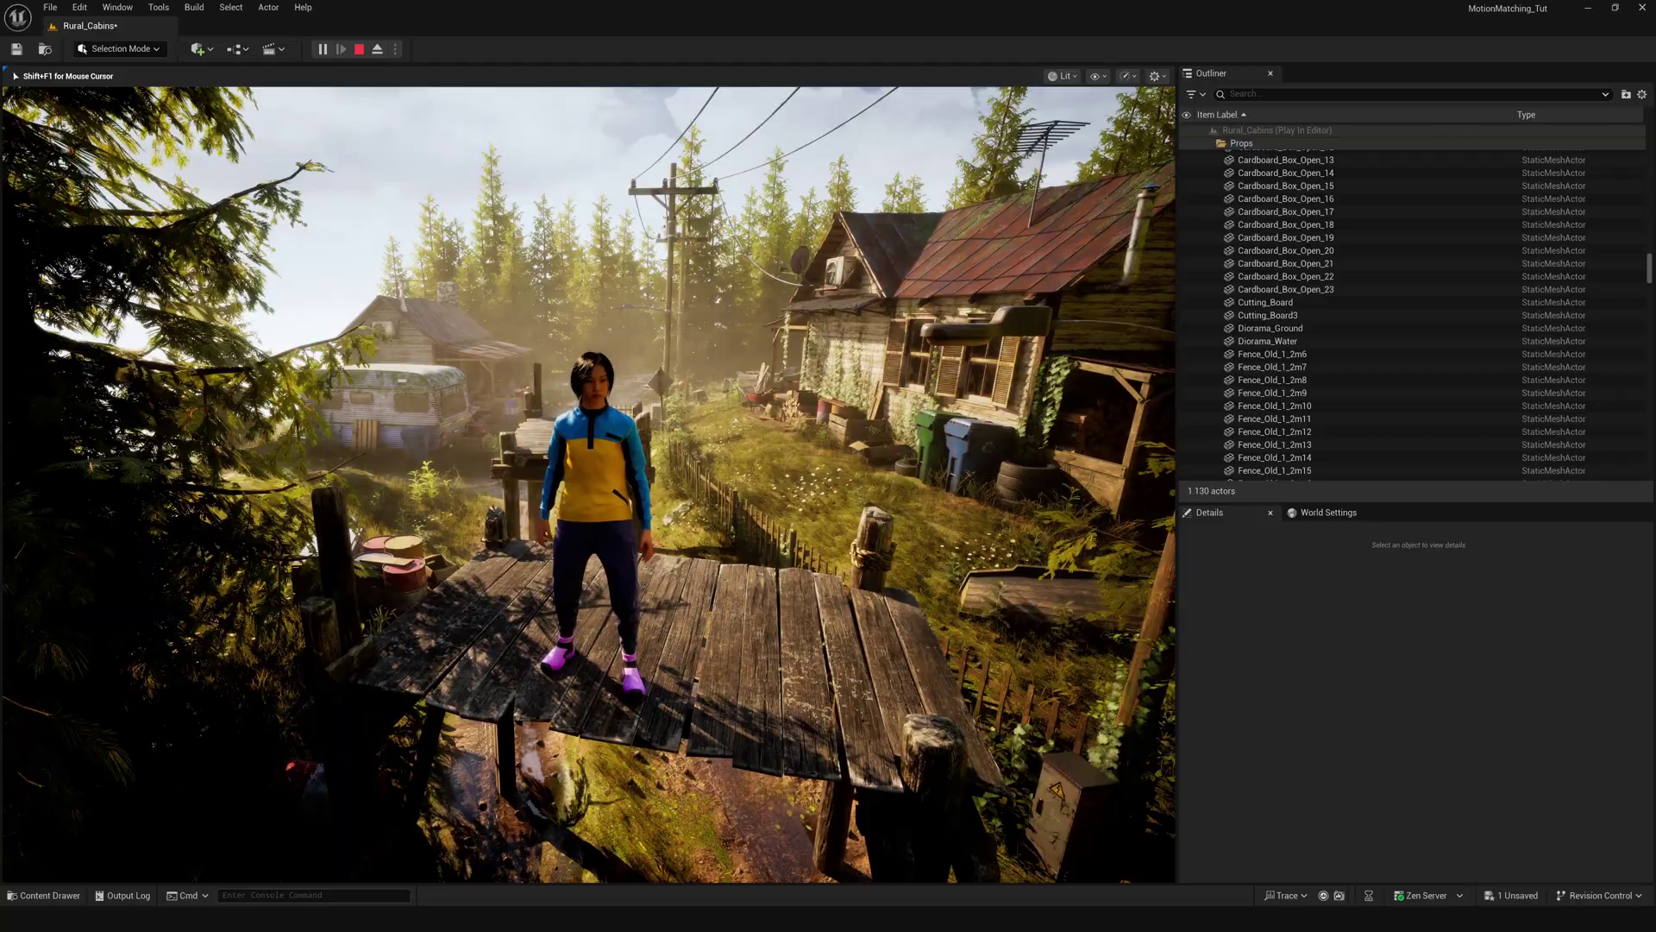
pyautogui.press('Escape')
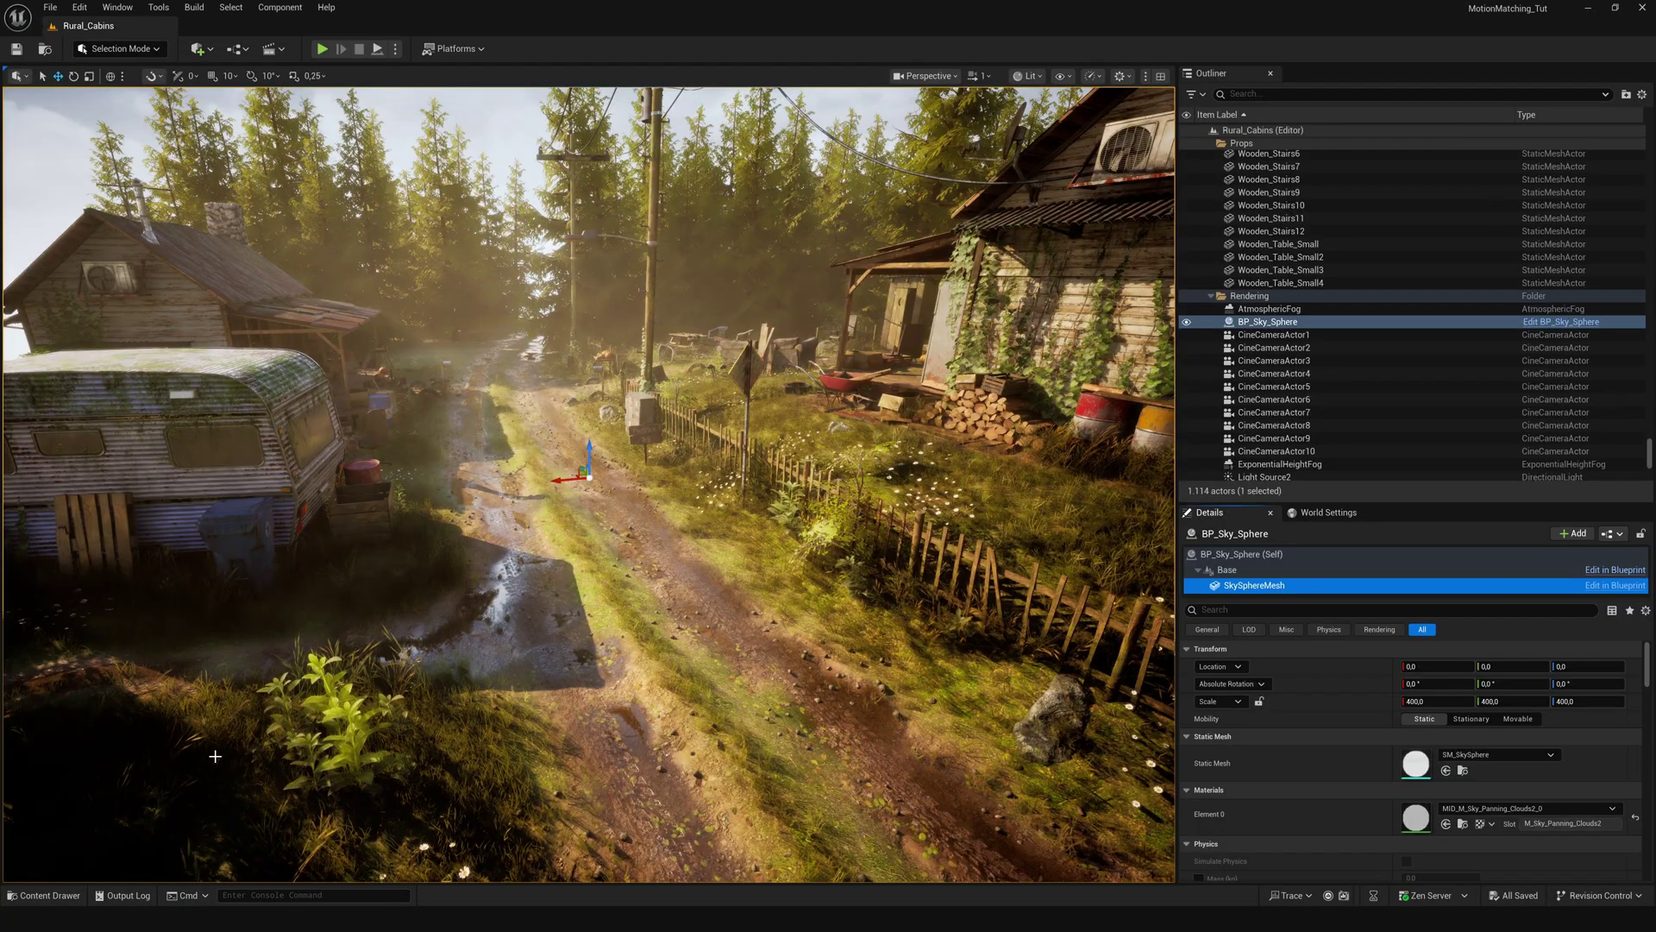
# Step: Create a child blueprint of LevelBlock_Traversable in the LevelPrototyping folder, name it Custom_Traversable_Child, and open it
pyautogui.click(44, 895)
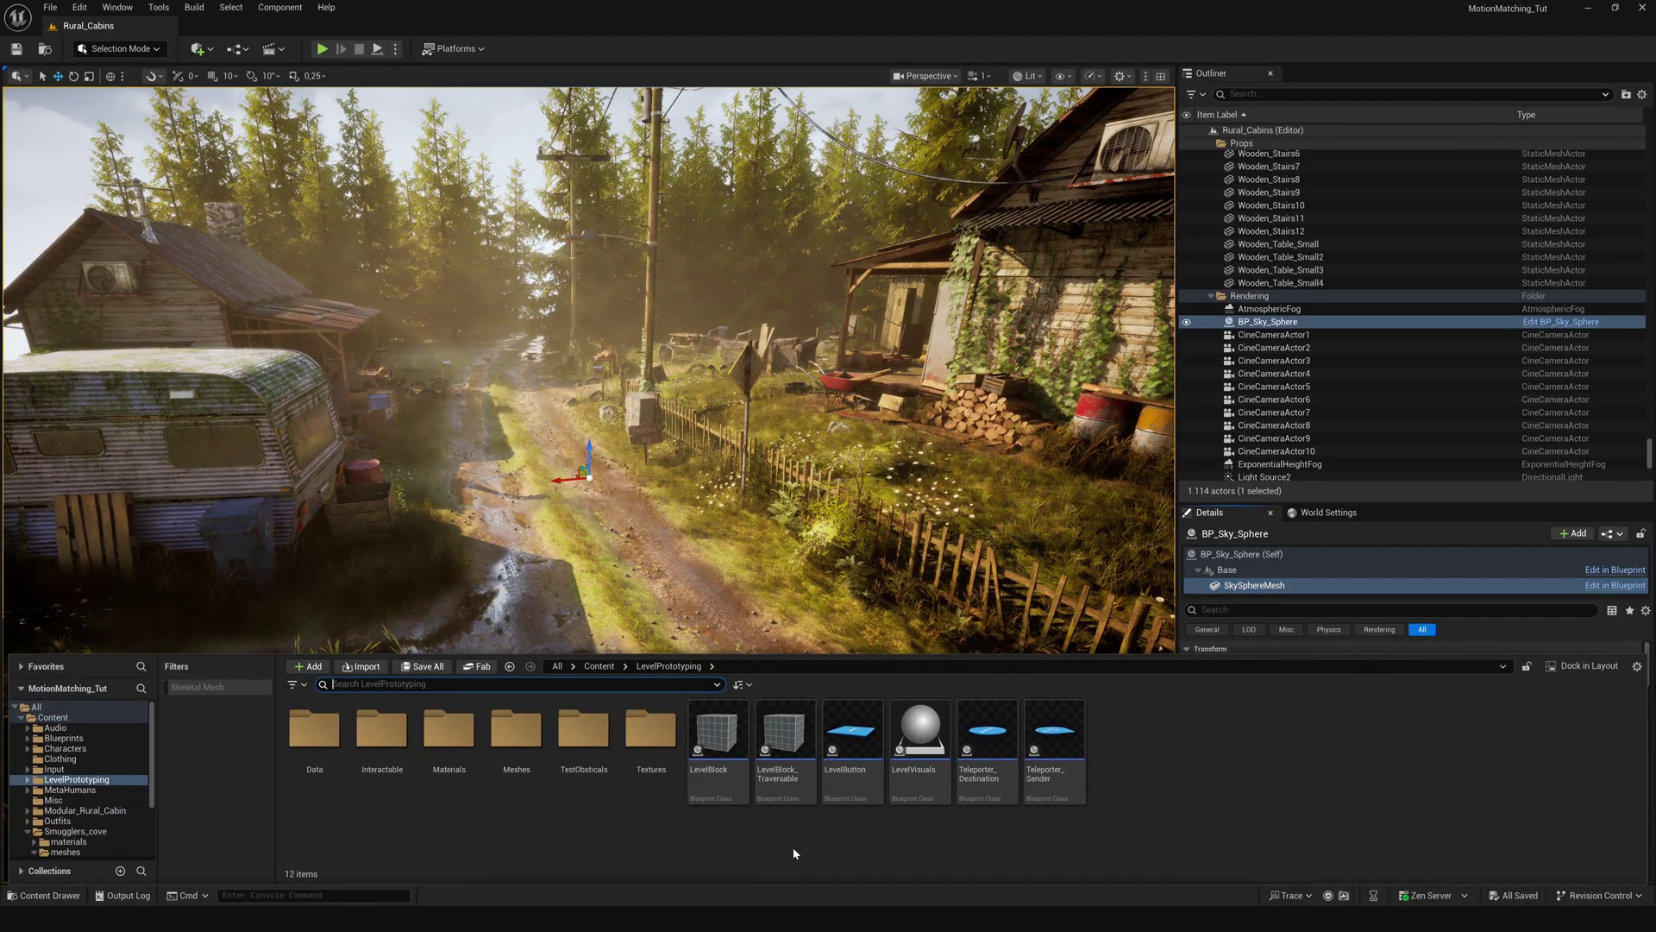
pyautogui.rightClick(786, 735)
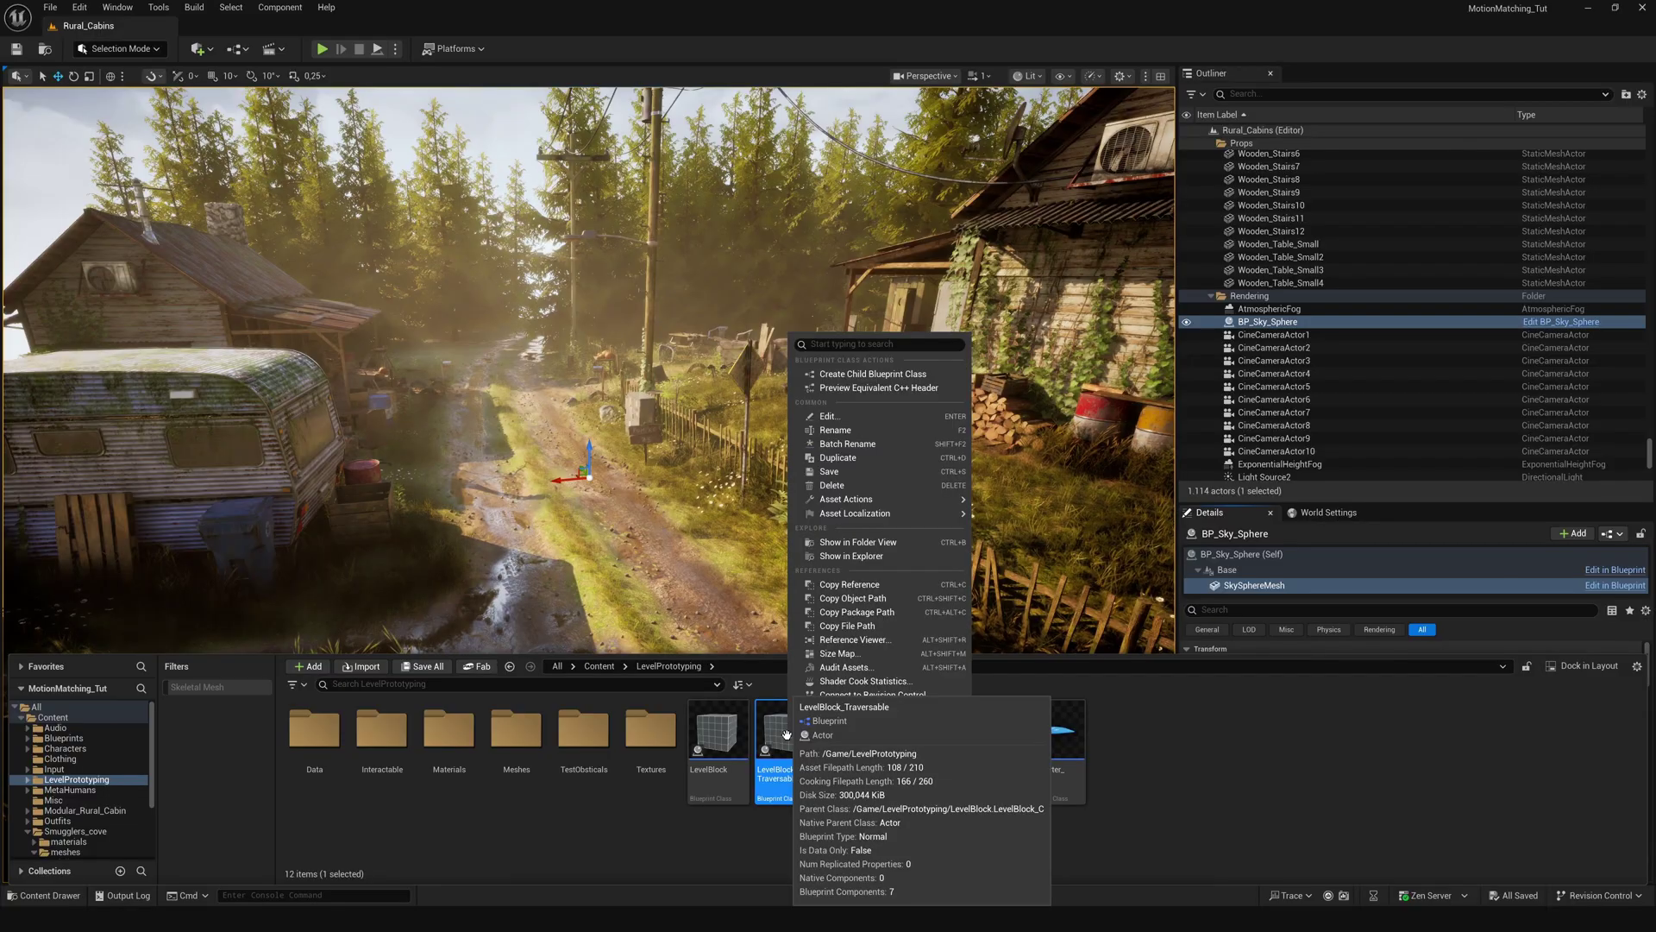
pyautogui.click(829, 374)
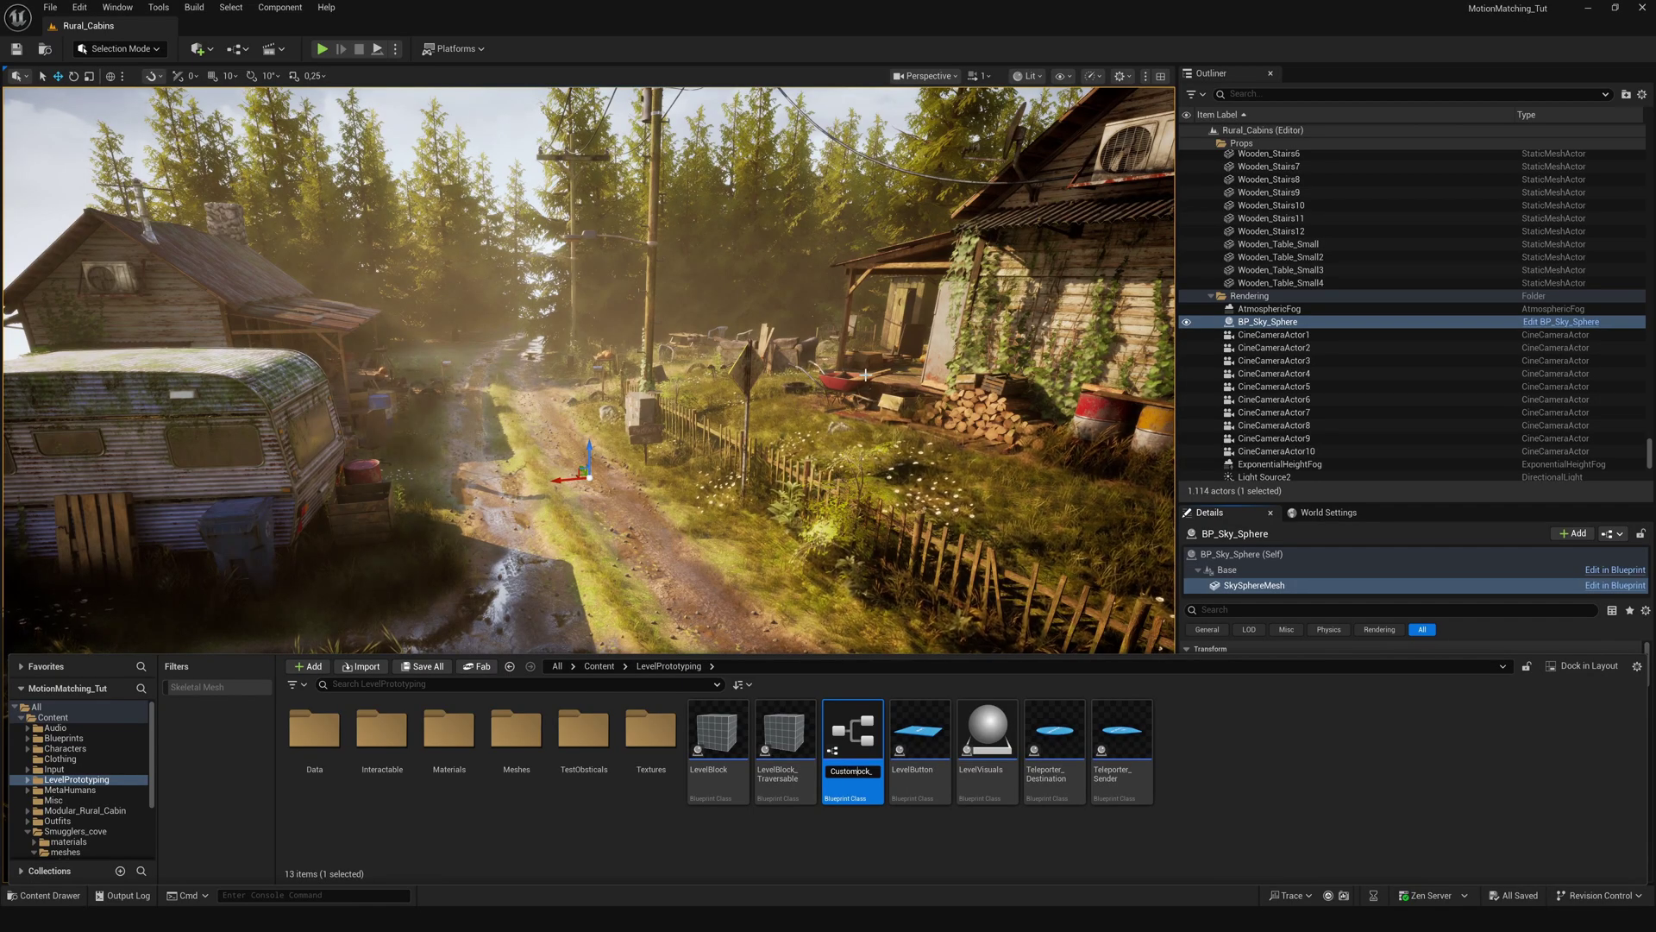
pyautogui.press('Return')
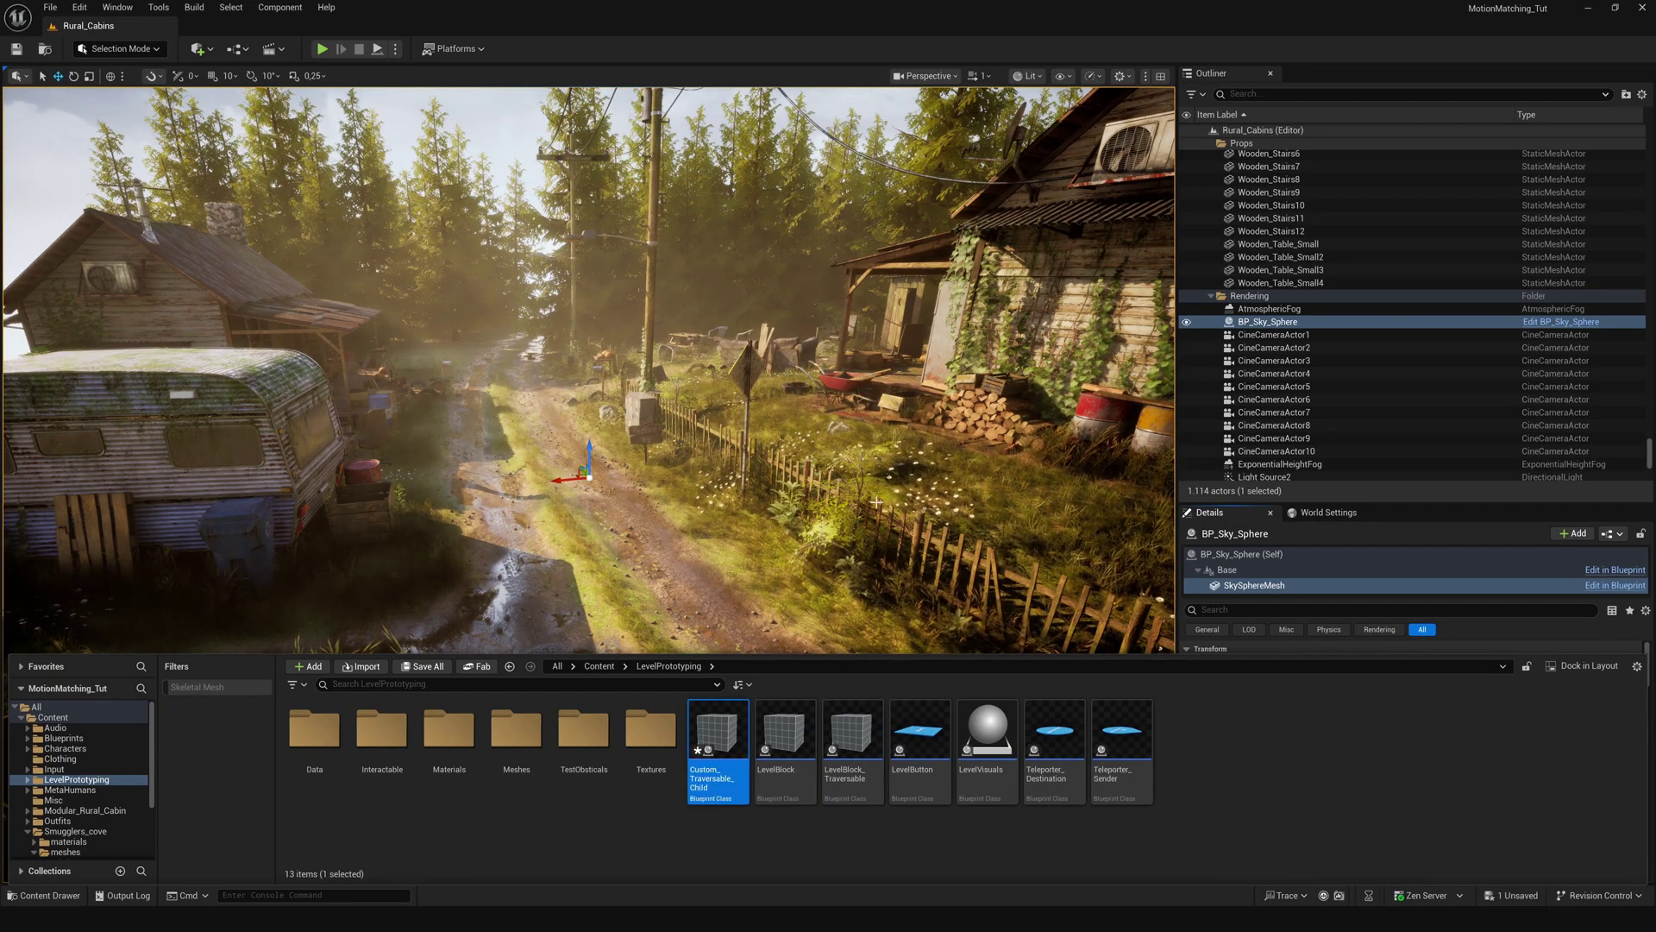
pyautogui.doubleClick(720, 732)
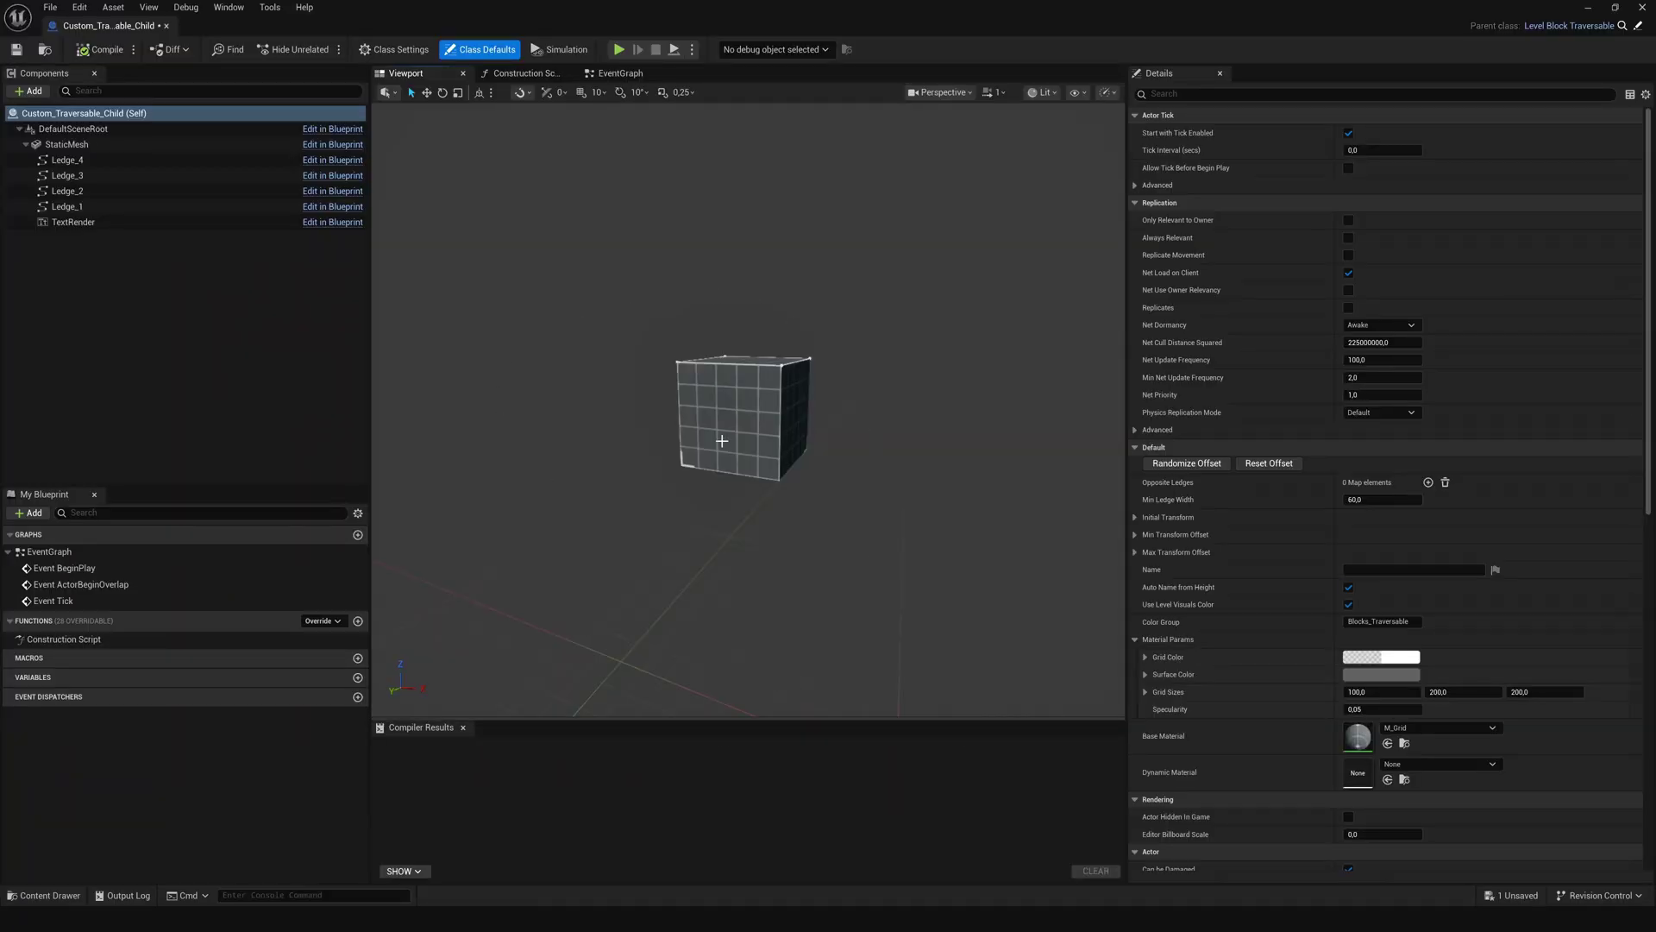
# Step: Turn off the visibility of the inherited TextRender component
pyautogui.click(728, 403)
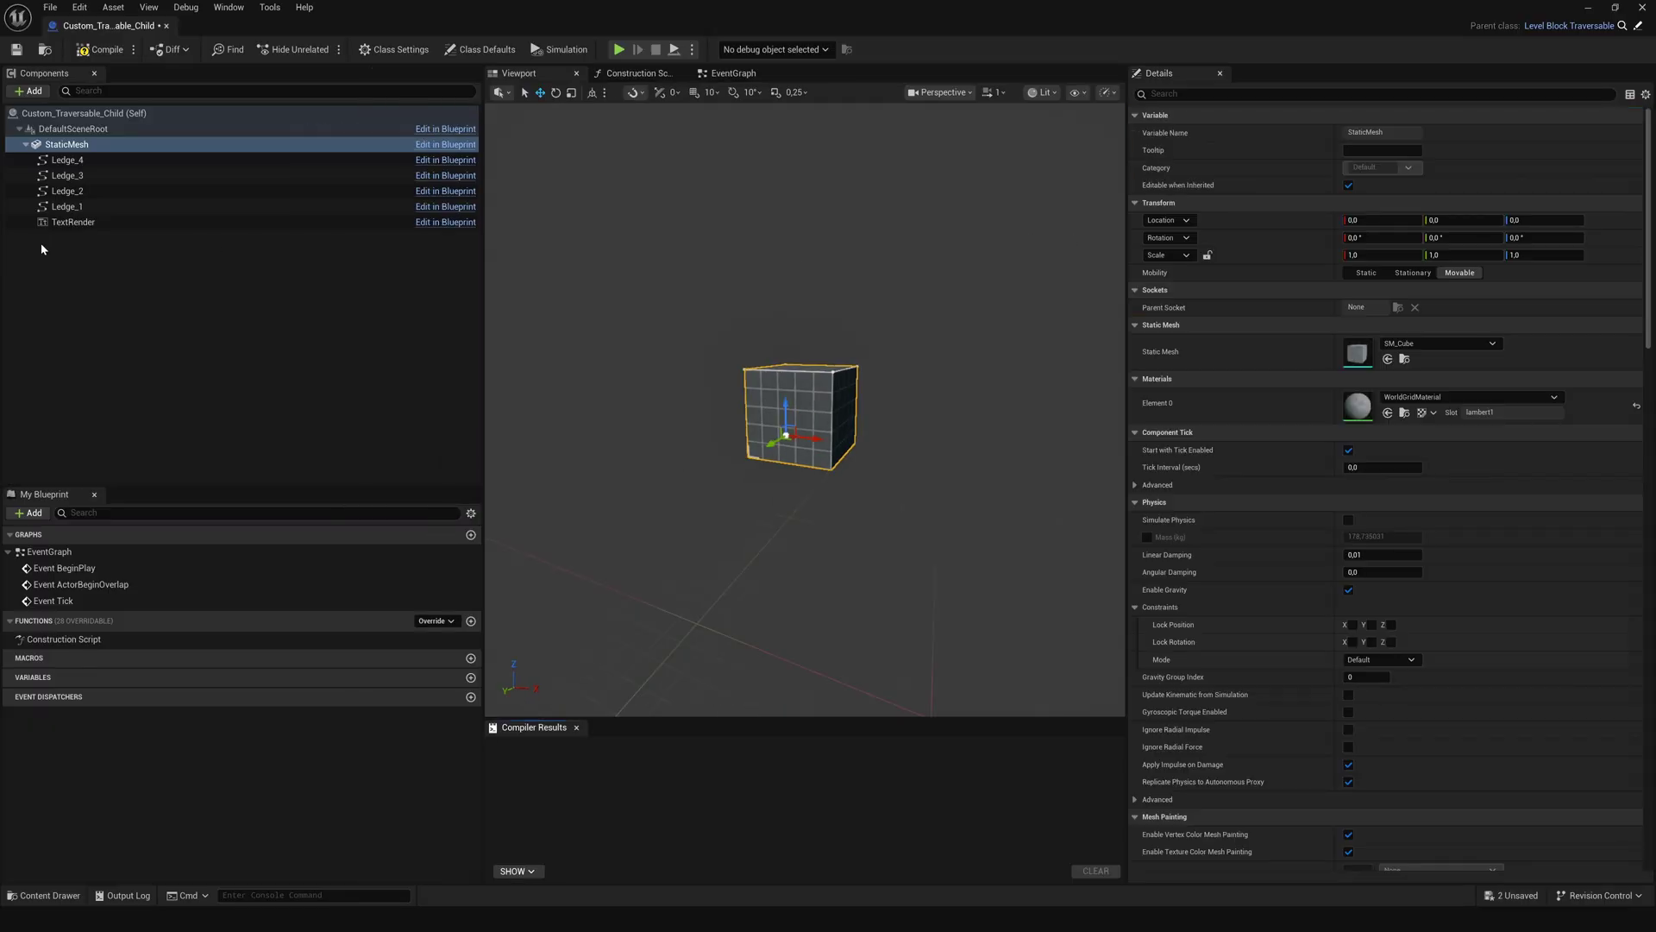
pyautogui.click(69, 223)
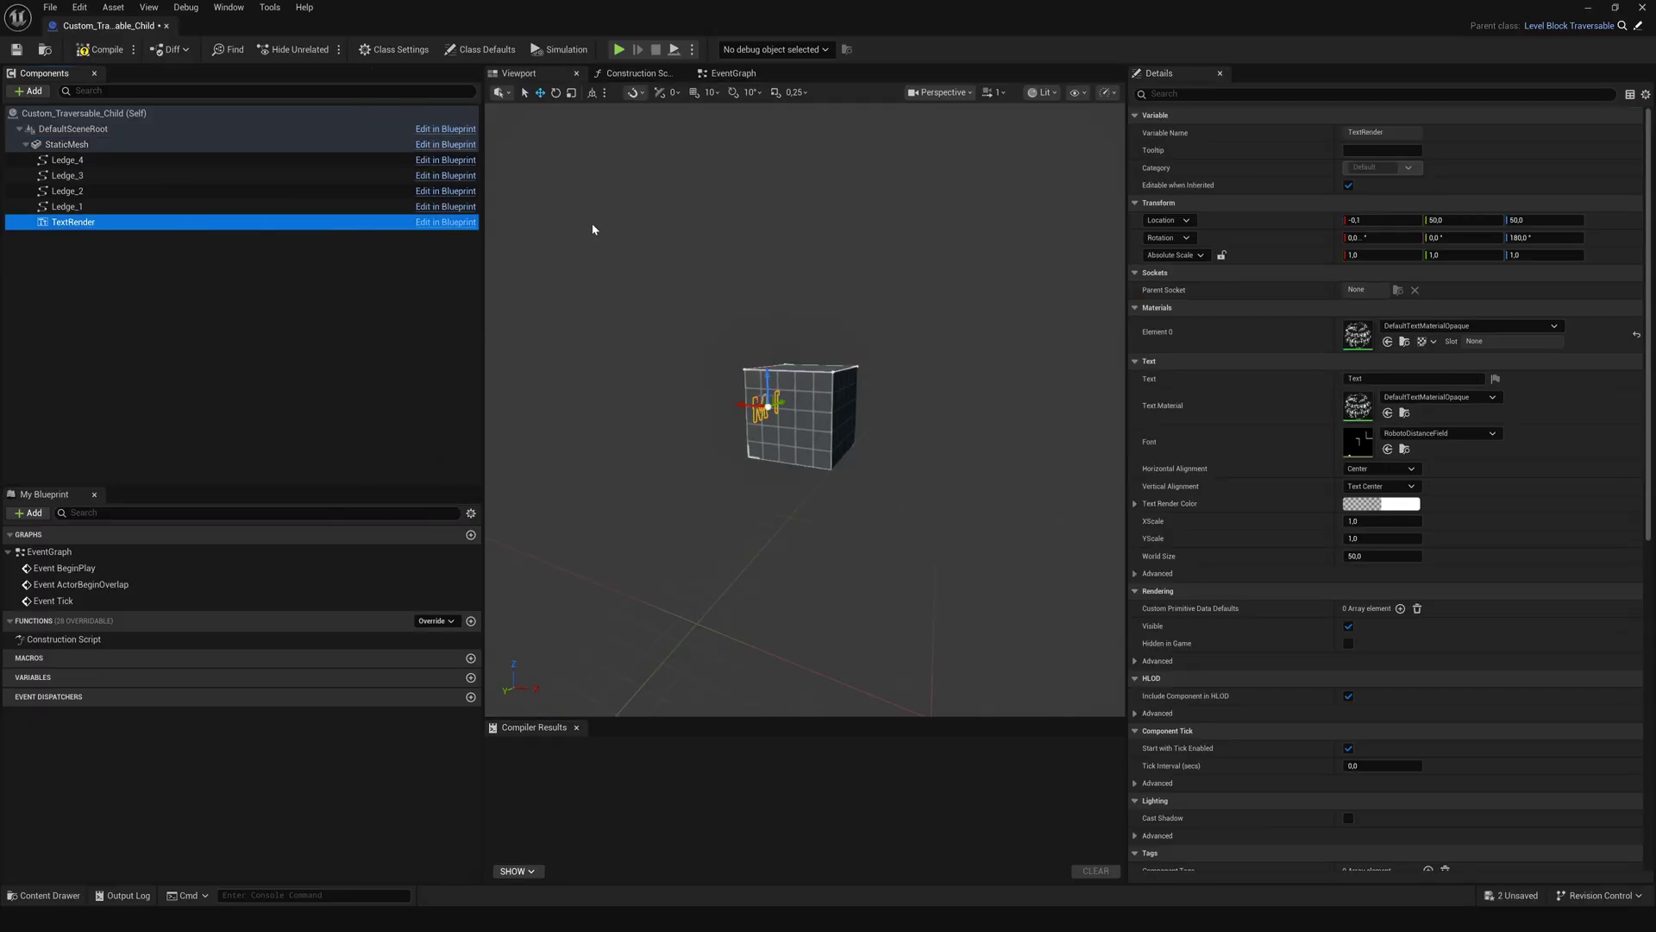
pyautogui.click(1233, 94)
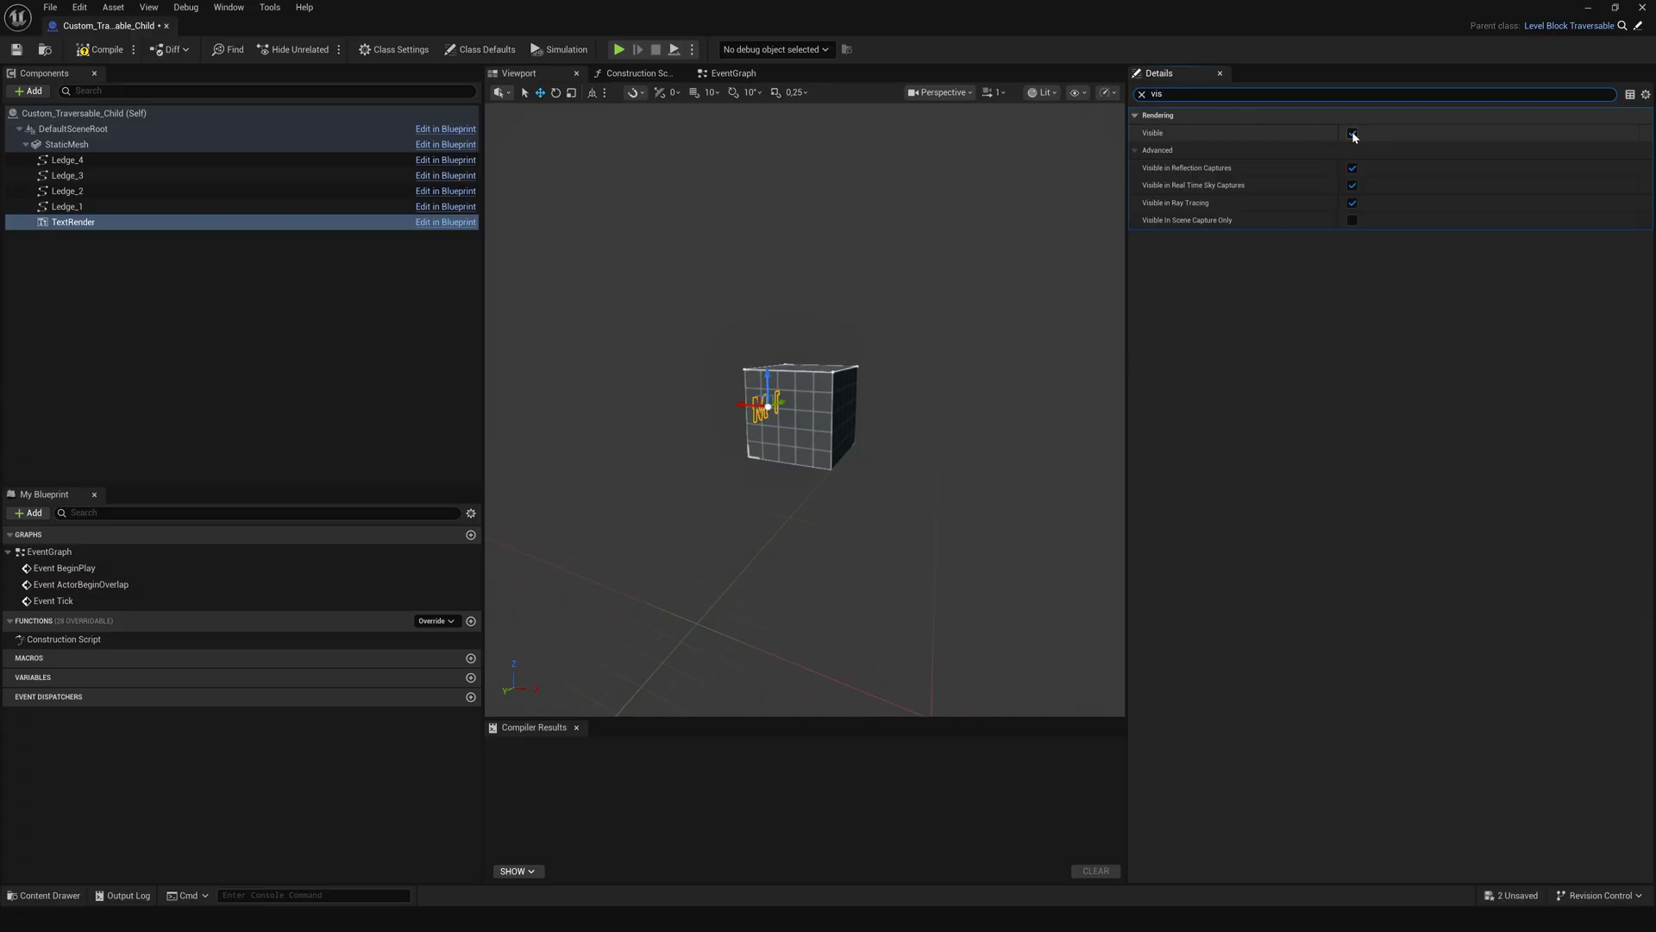
# Step: Add a Static Mesh component named Fence under DefaultSceneRoot
pyautogui.click(73, 129)
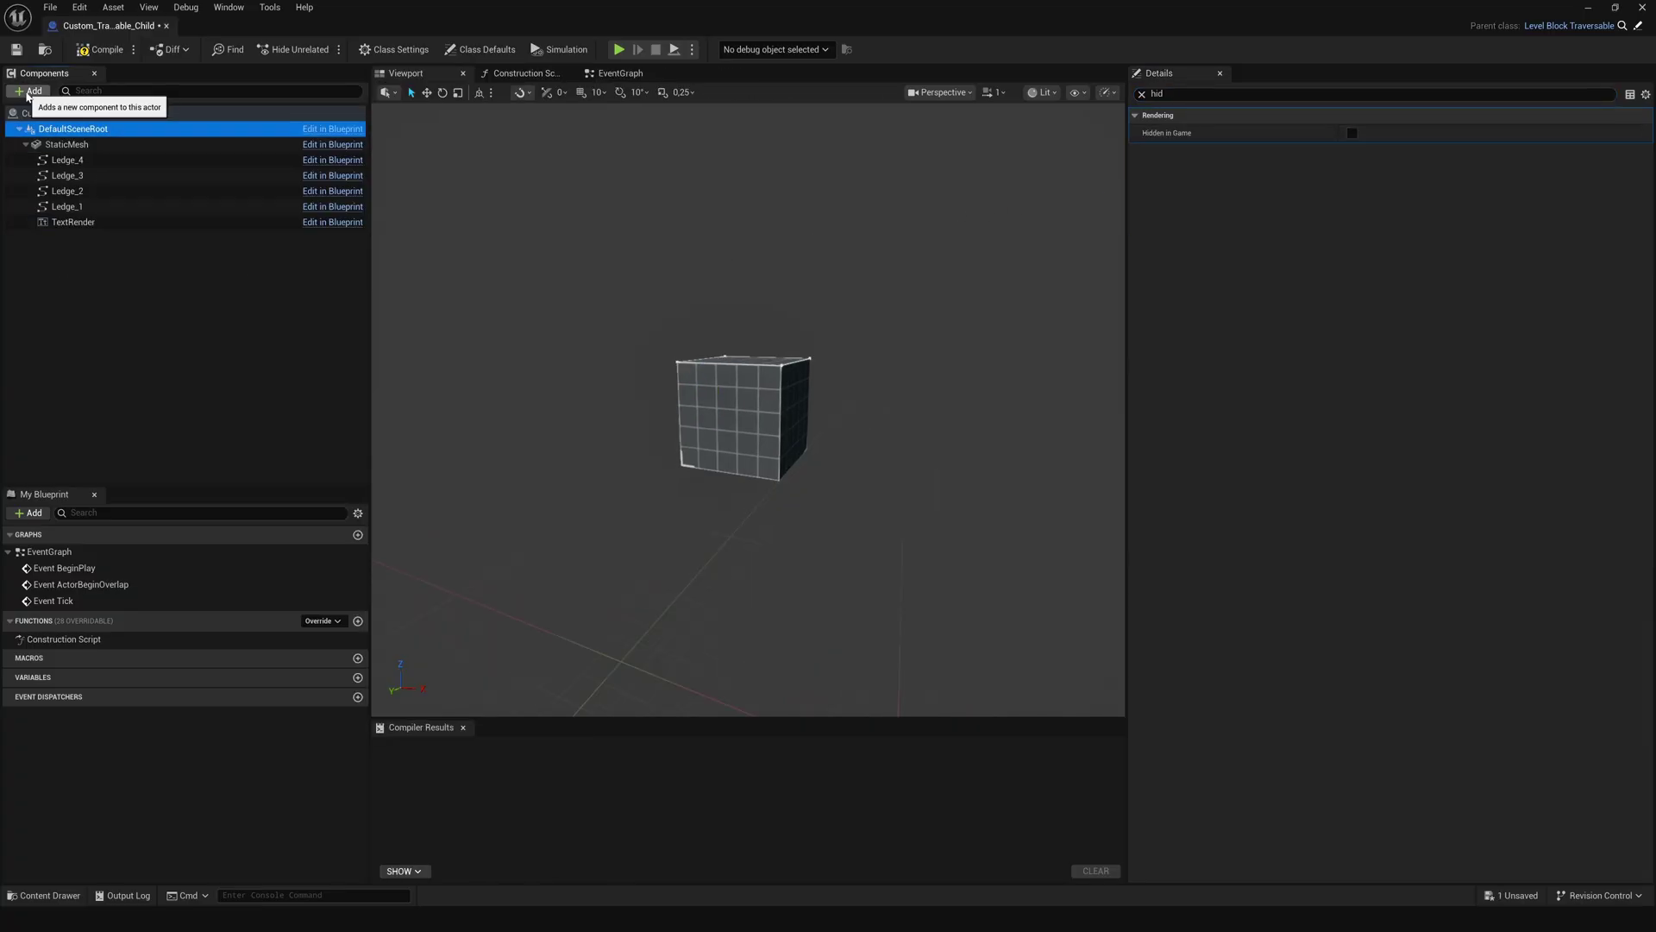
pyautogui.click(30, 92)
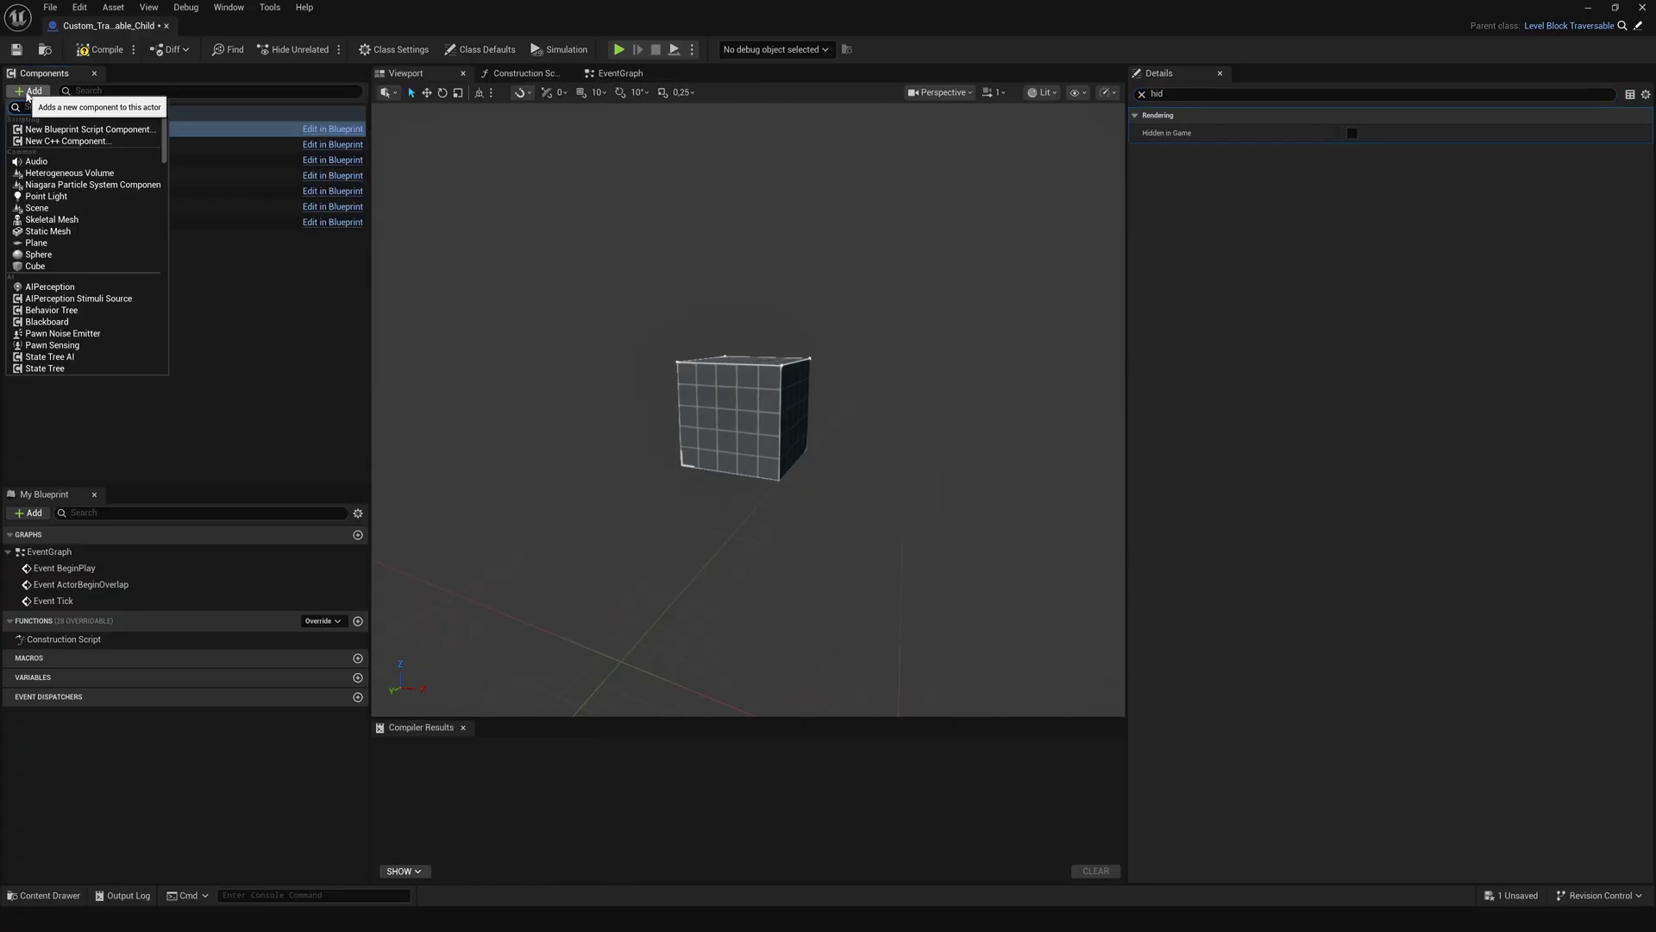
pyautogui.click(61, 231)
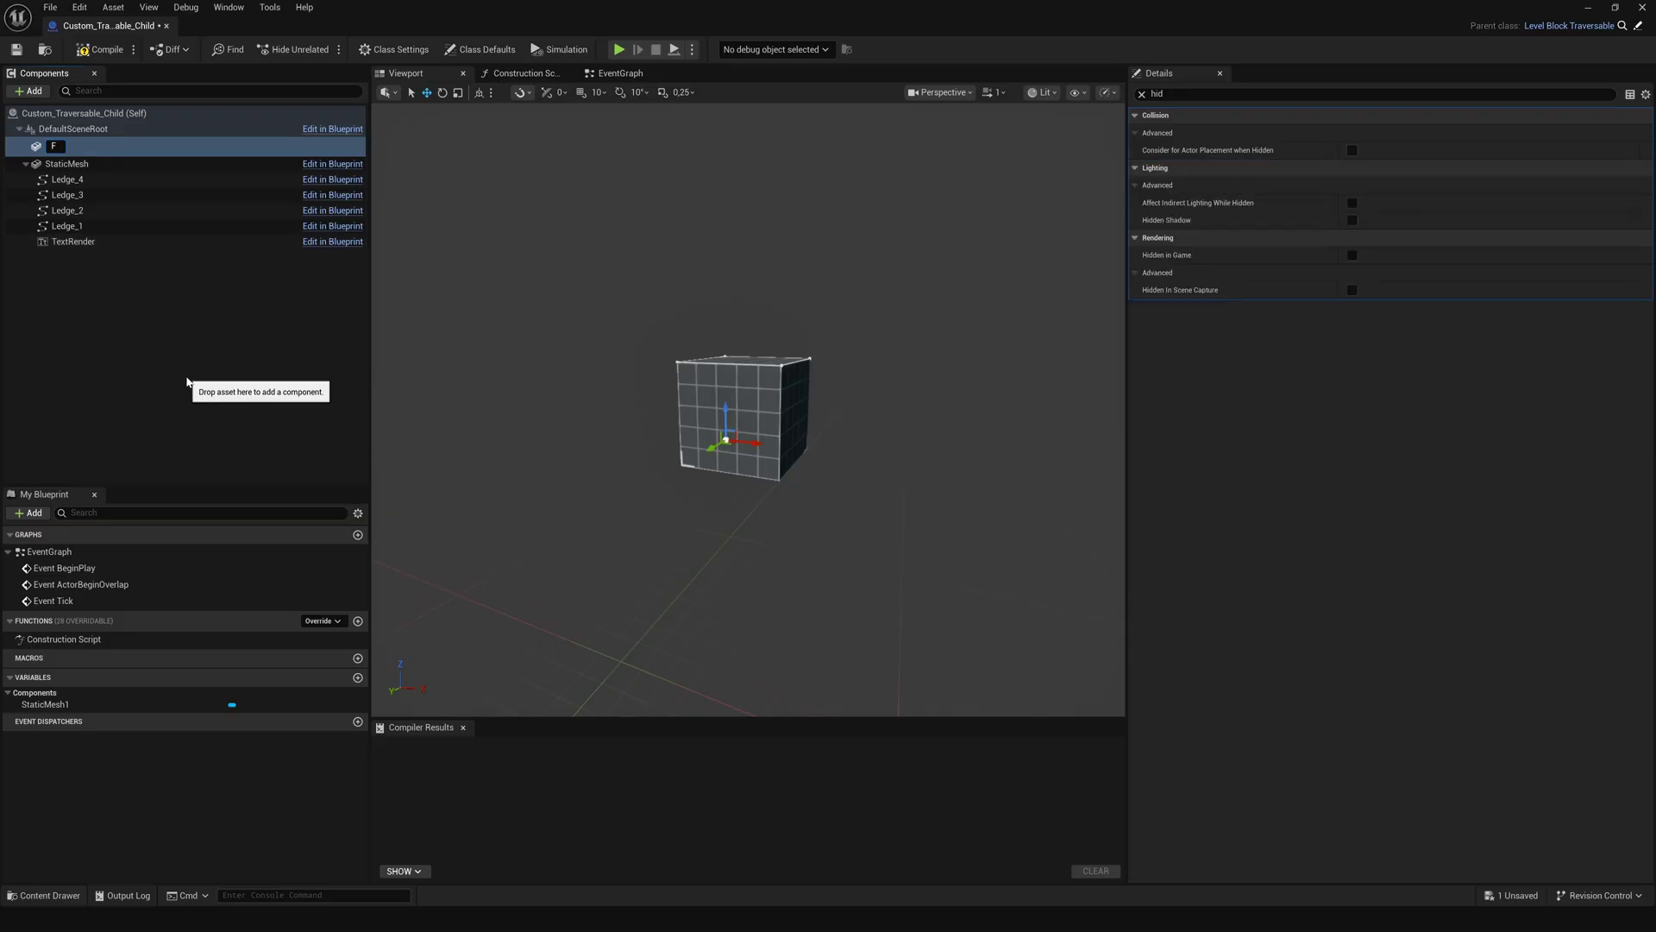
pyautogui.write('Fence')
pyautogui.press('Return')
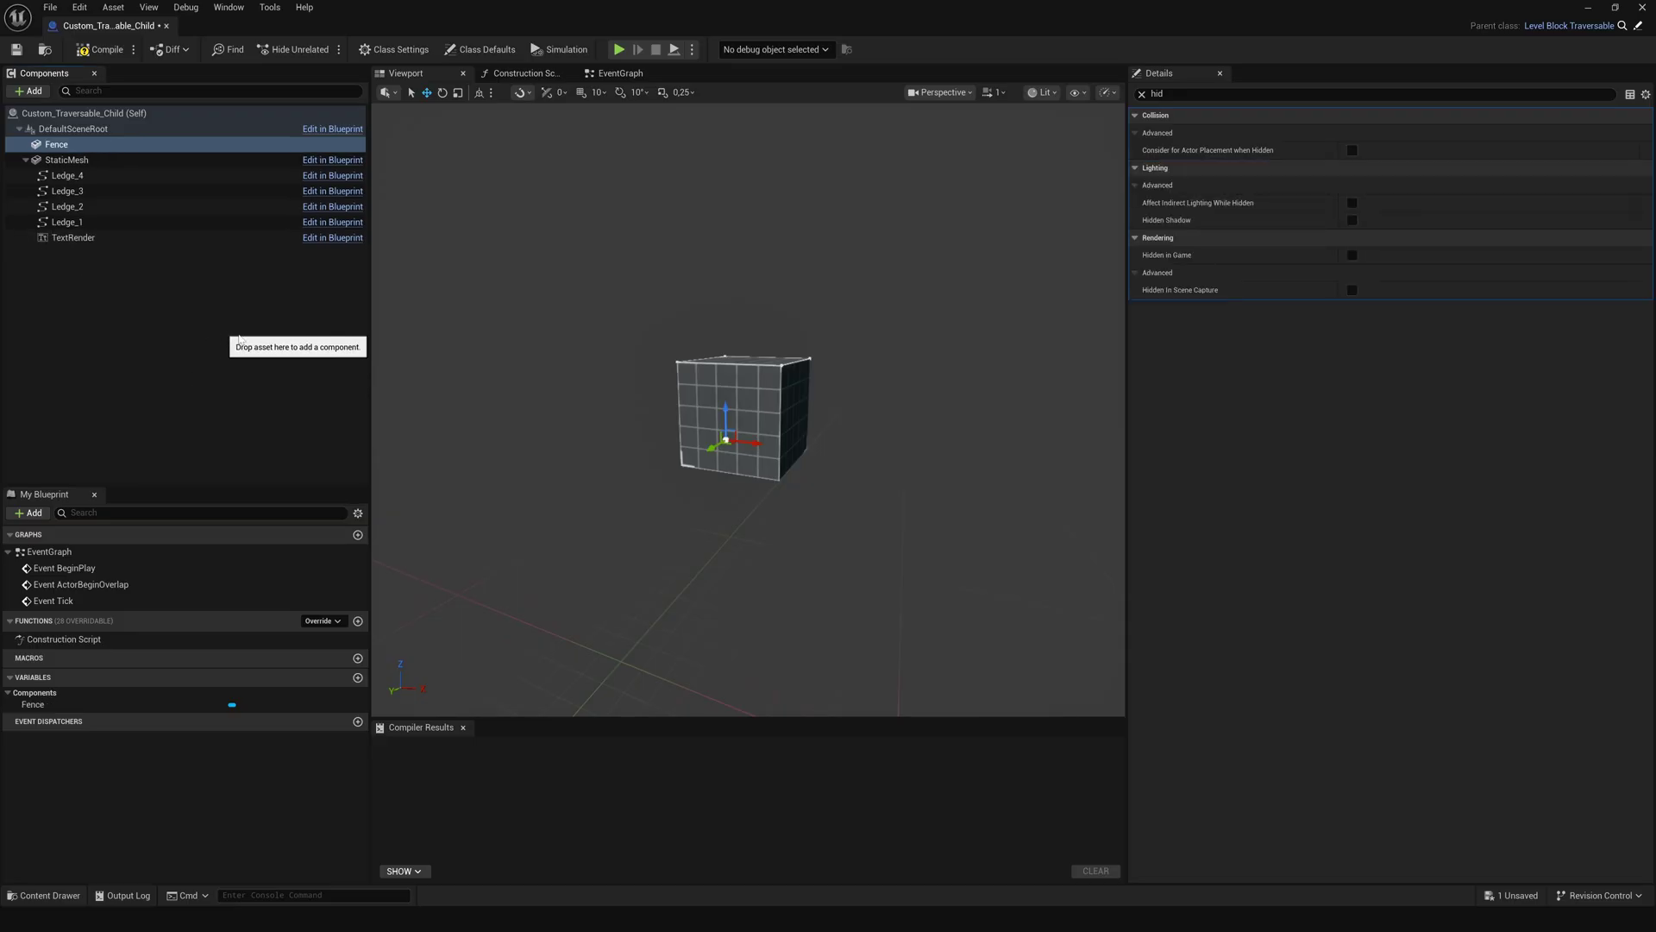
# Step: Assign the Fence_Old_1_2m mesh from the Modular_Rural_Cabin props to the Fence component
pyautogui.click(1141, 94)
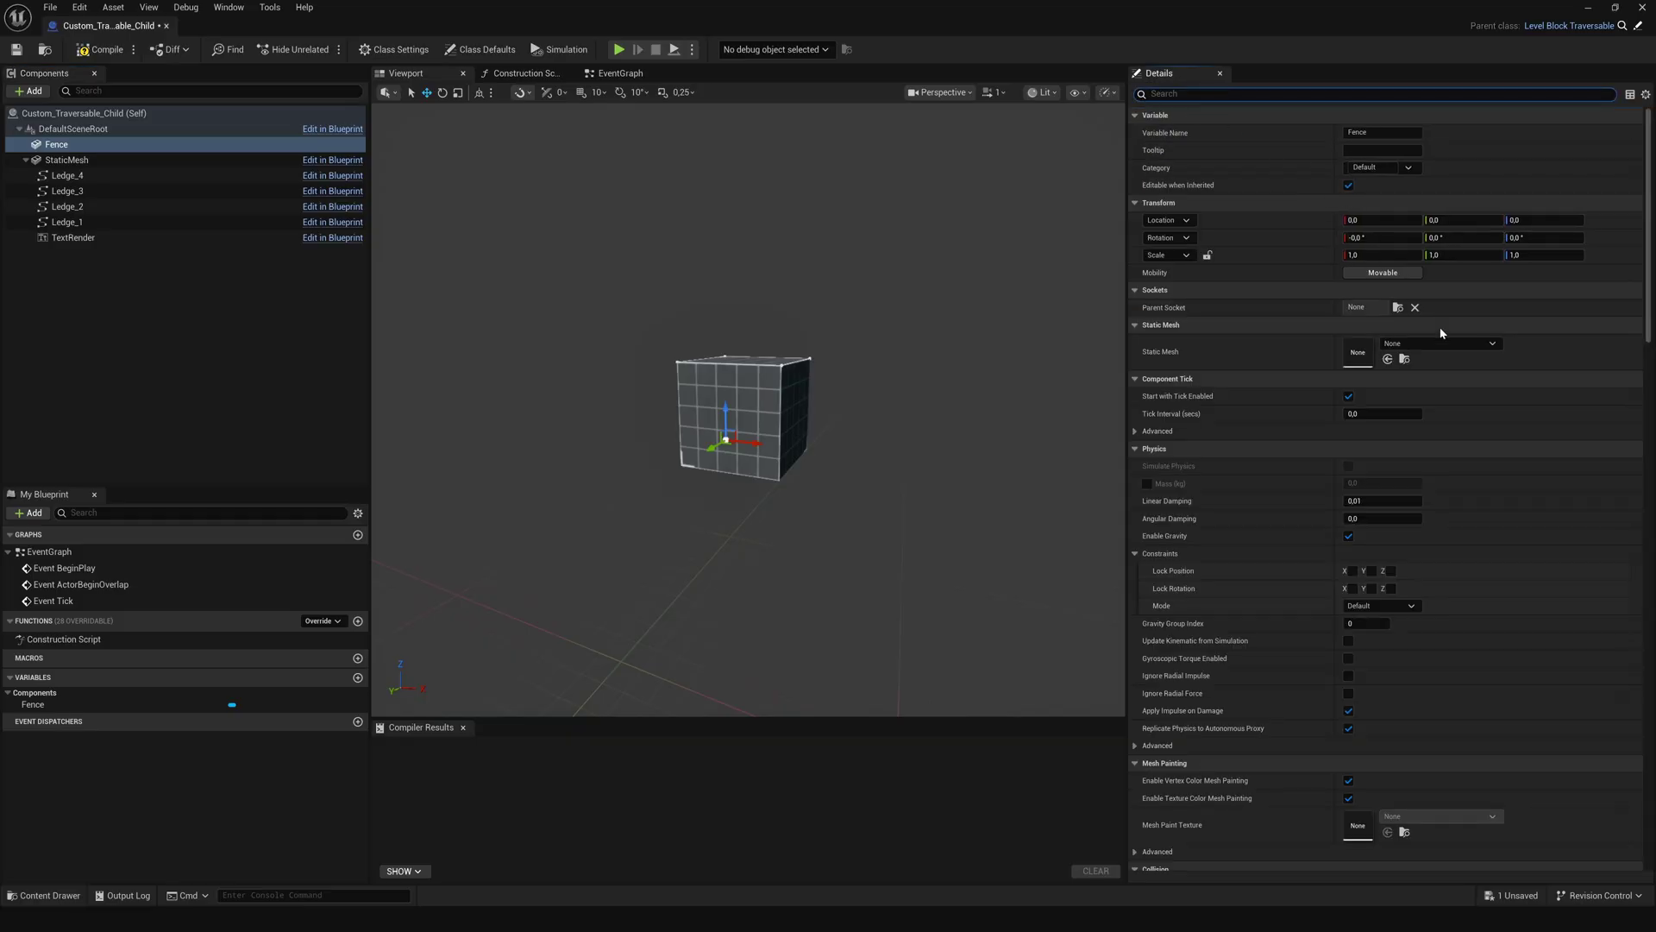
pyautogui.click(59, 899)
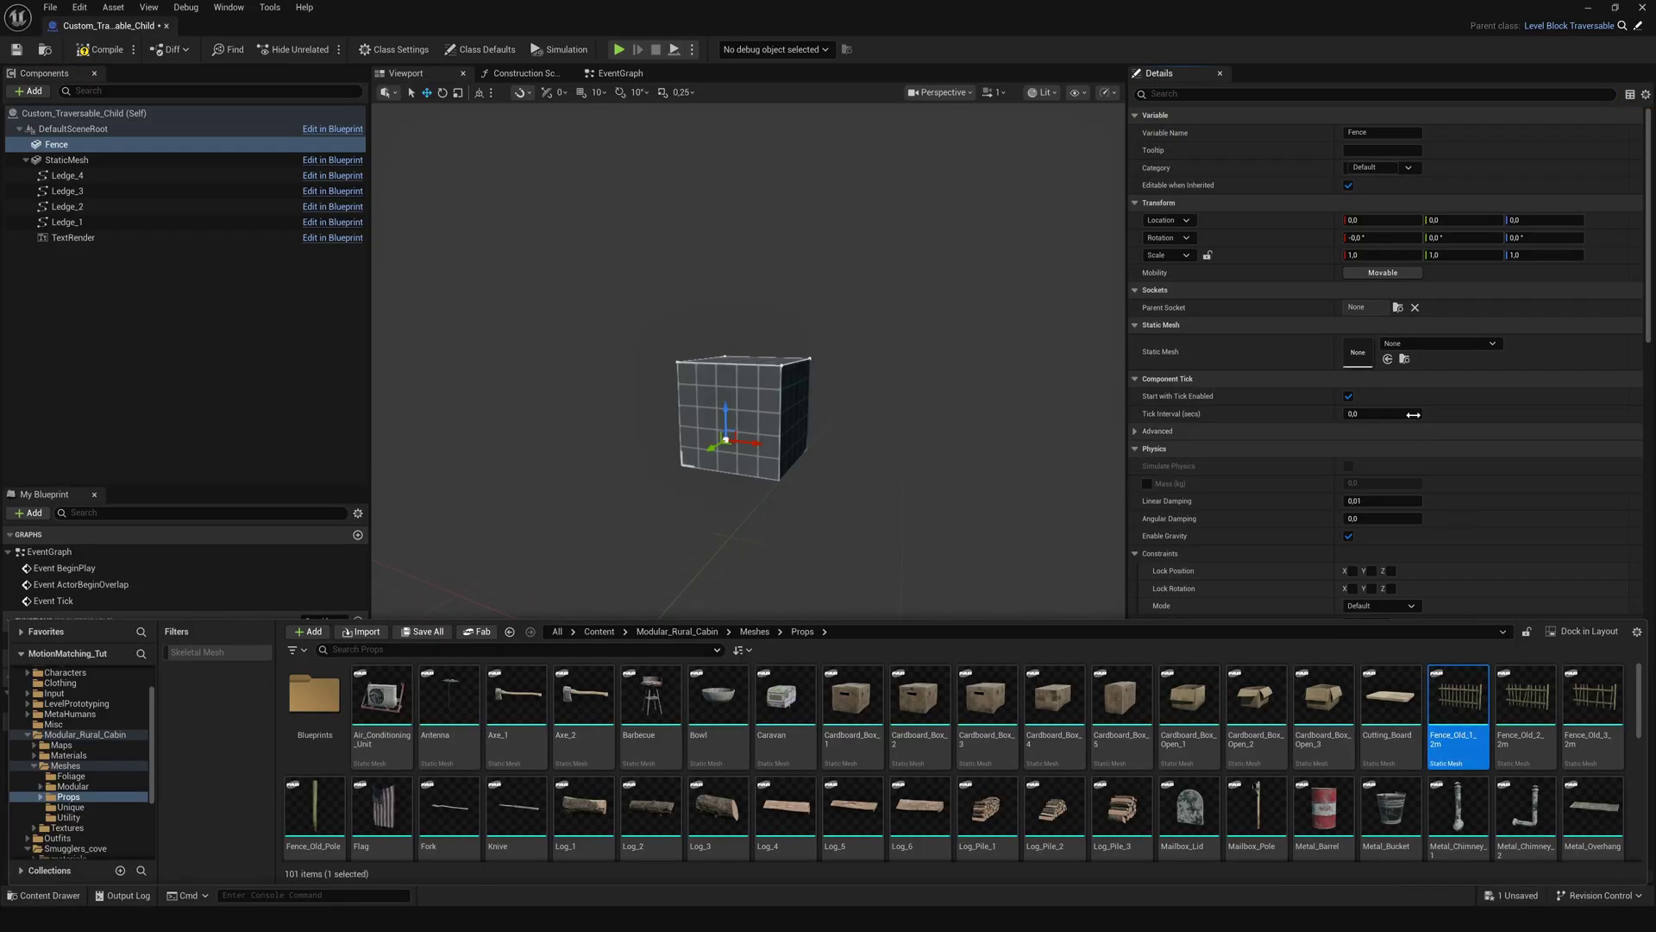
pyautogui.click(1388, 359)
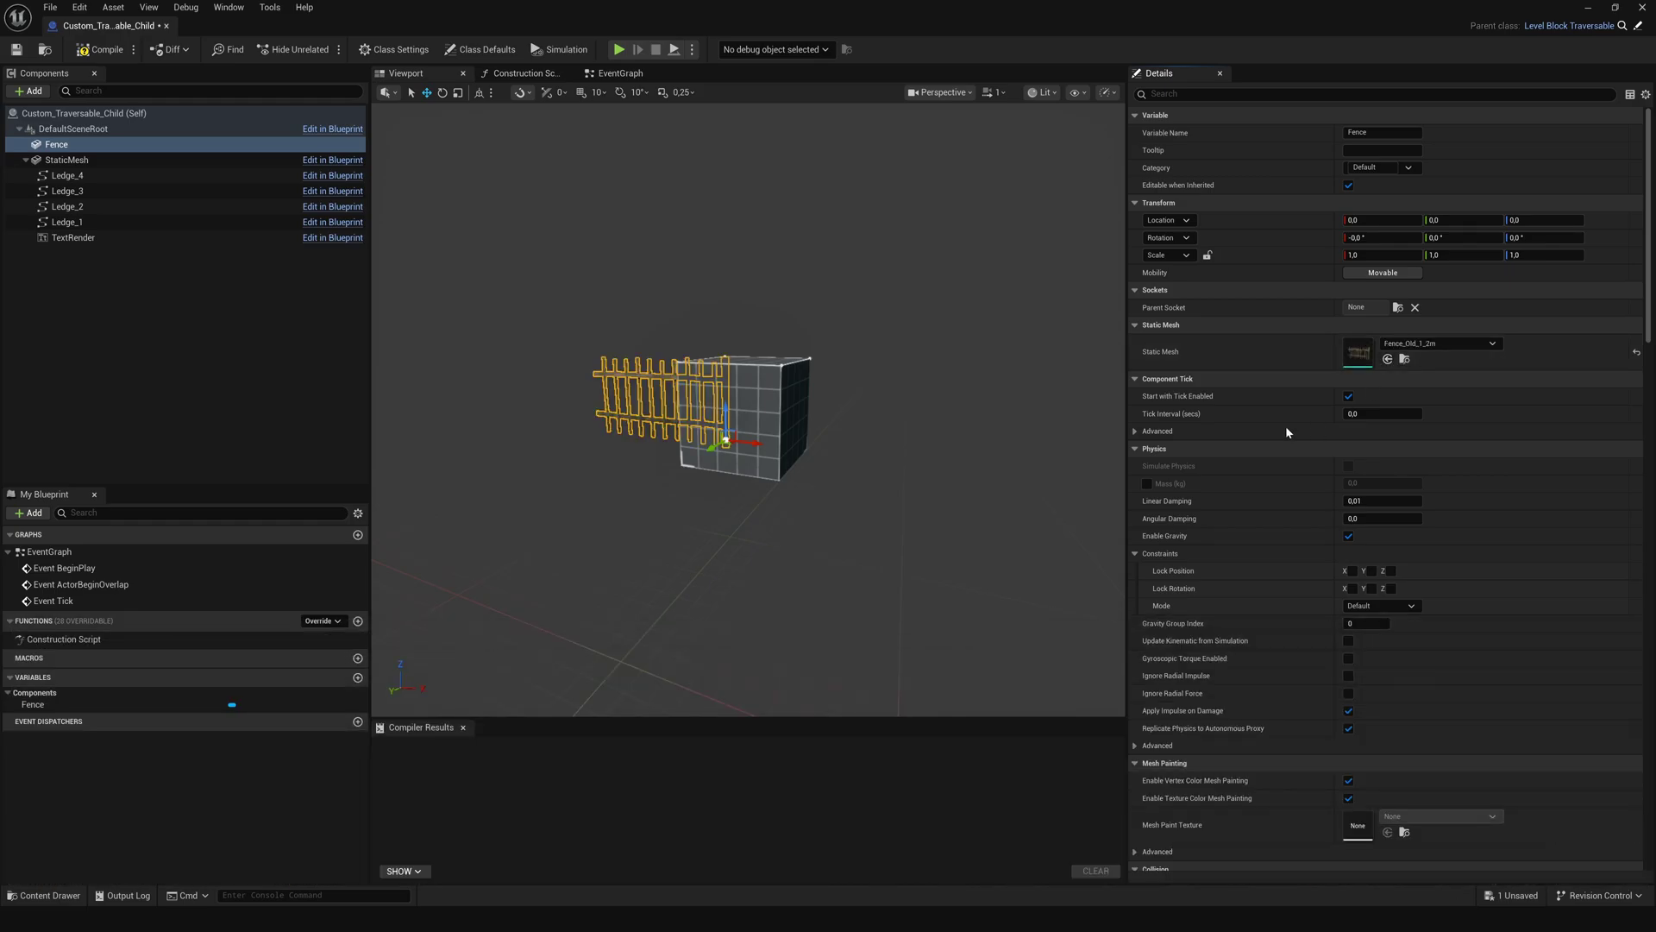
# Step: Set the Fence component's collision preset to NoCollision
pyautogui.moveTo(823, 360); pyautogui.dragTo(776, 414, button='right')
pyautogui.click(1207, 94)
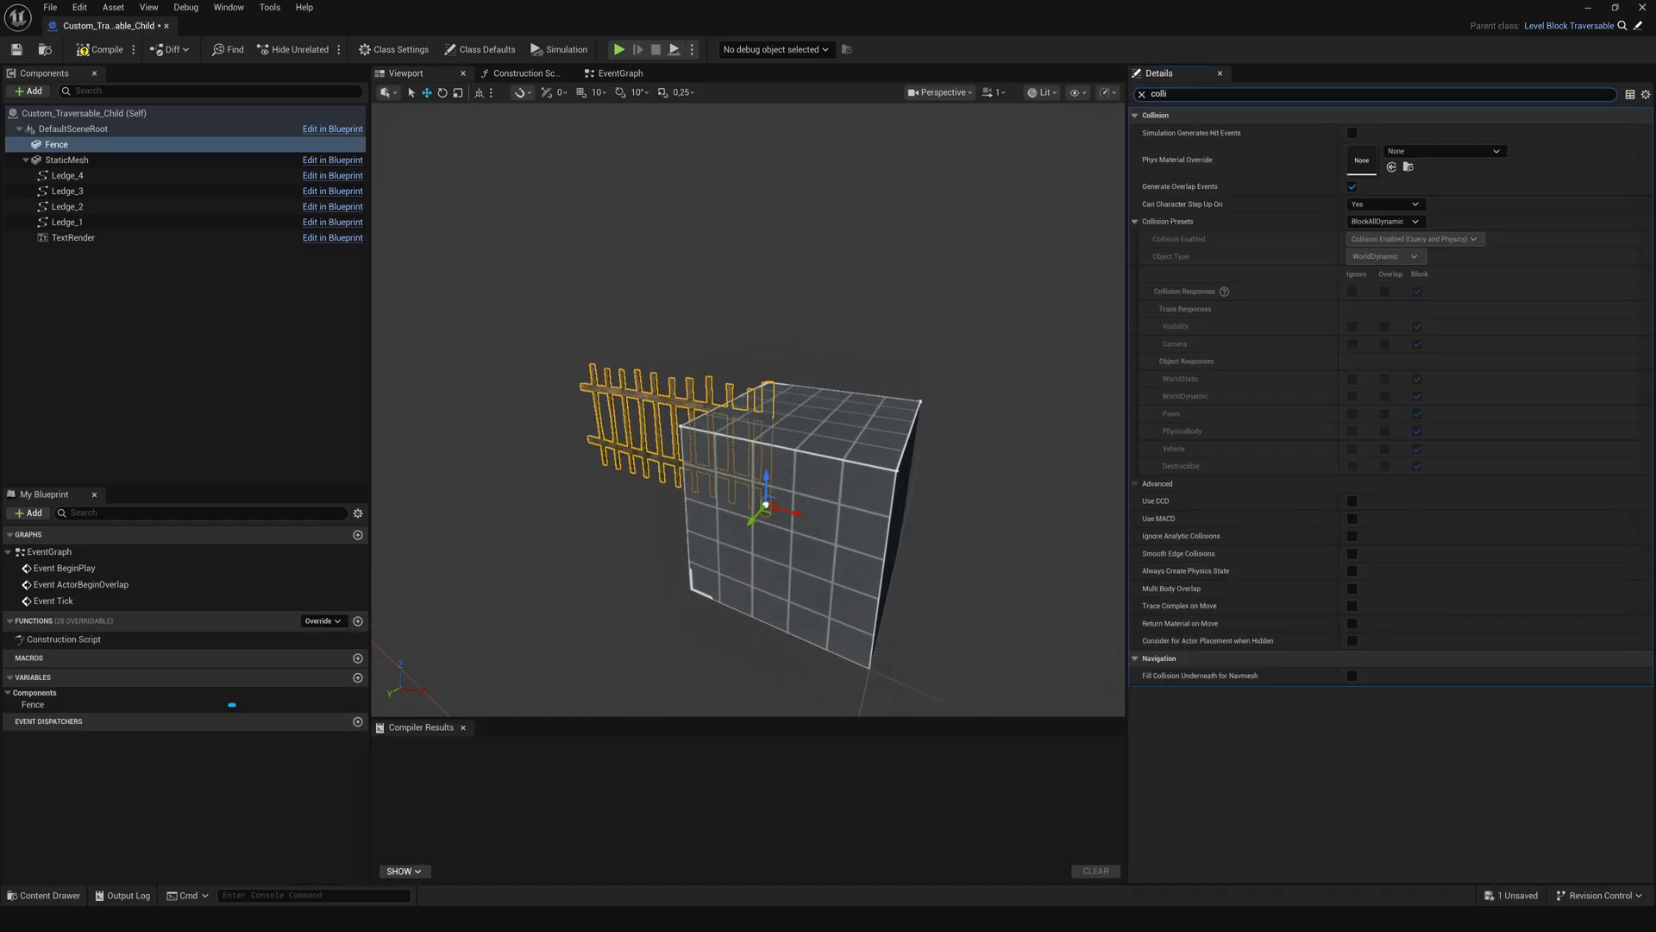
pyautogui.click(1384, 223)
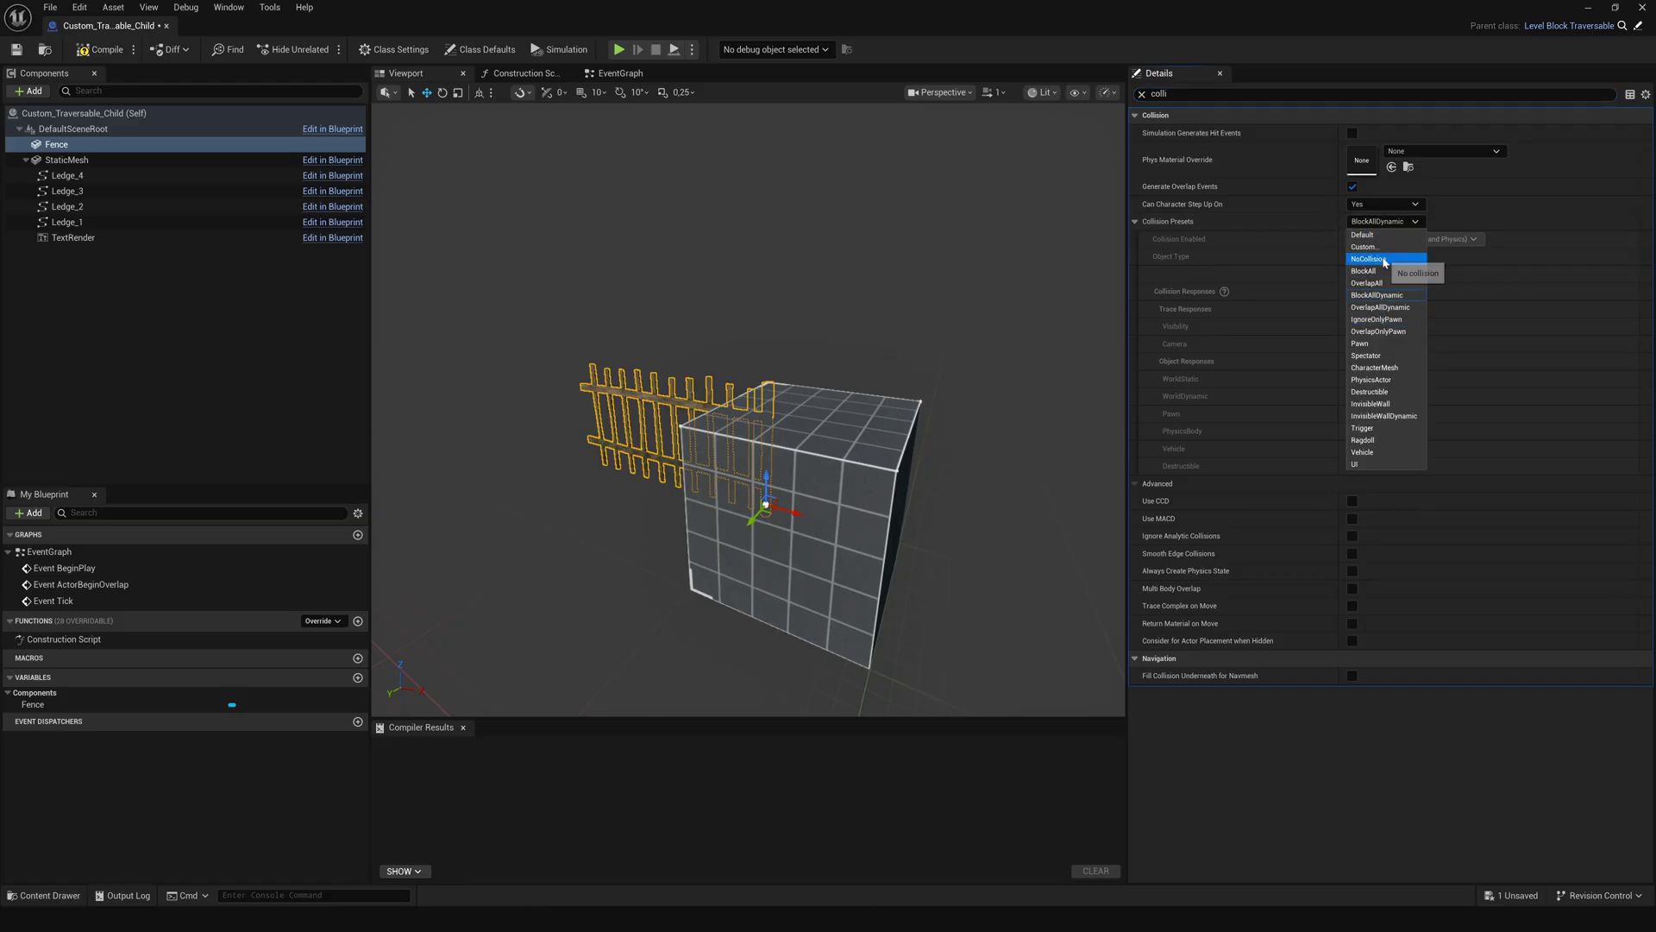
pyautogui.click(1385, 260)
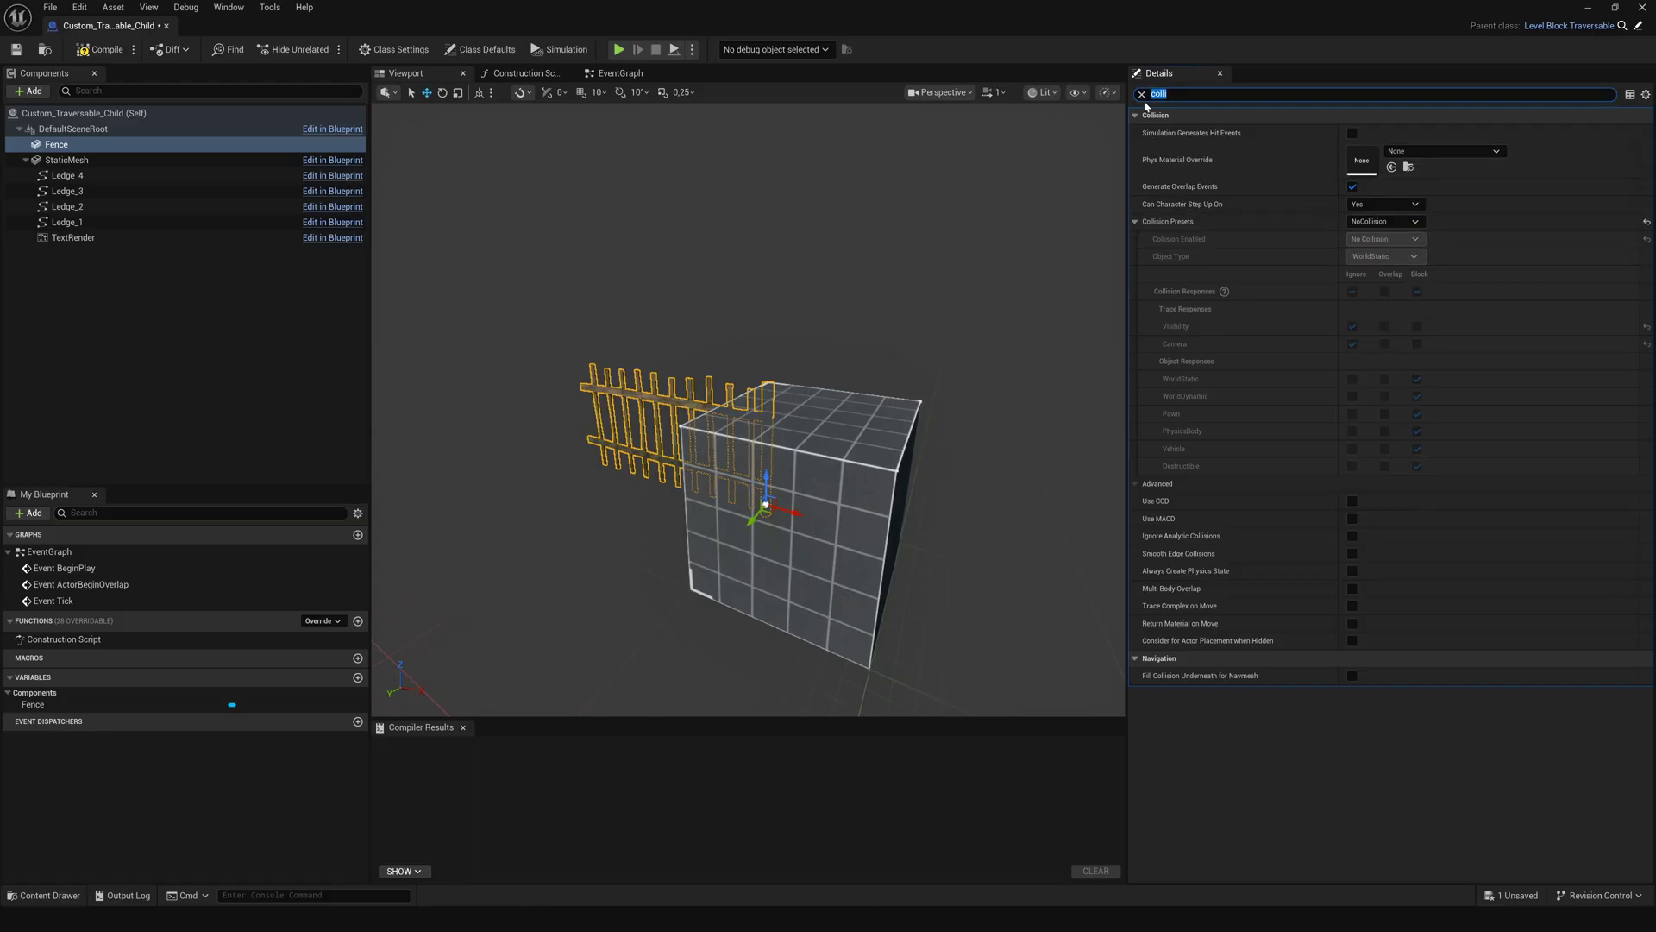
pyautogui.click(1142, 94)
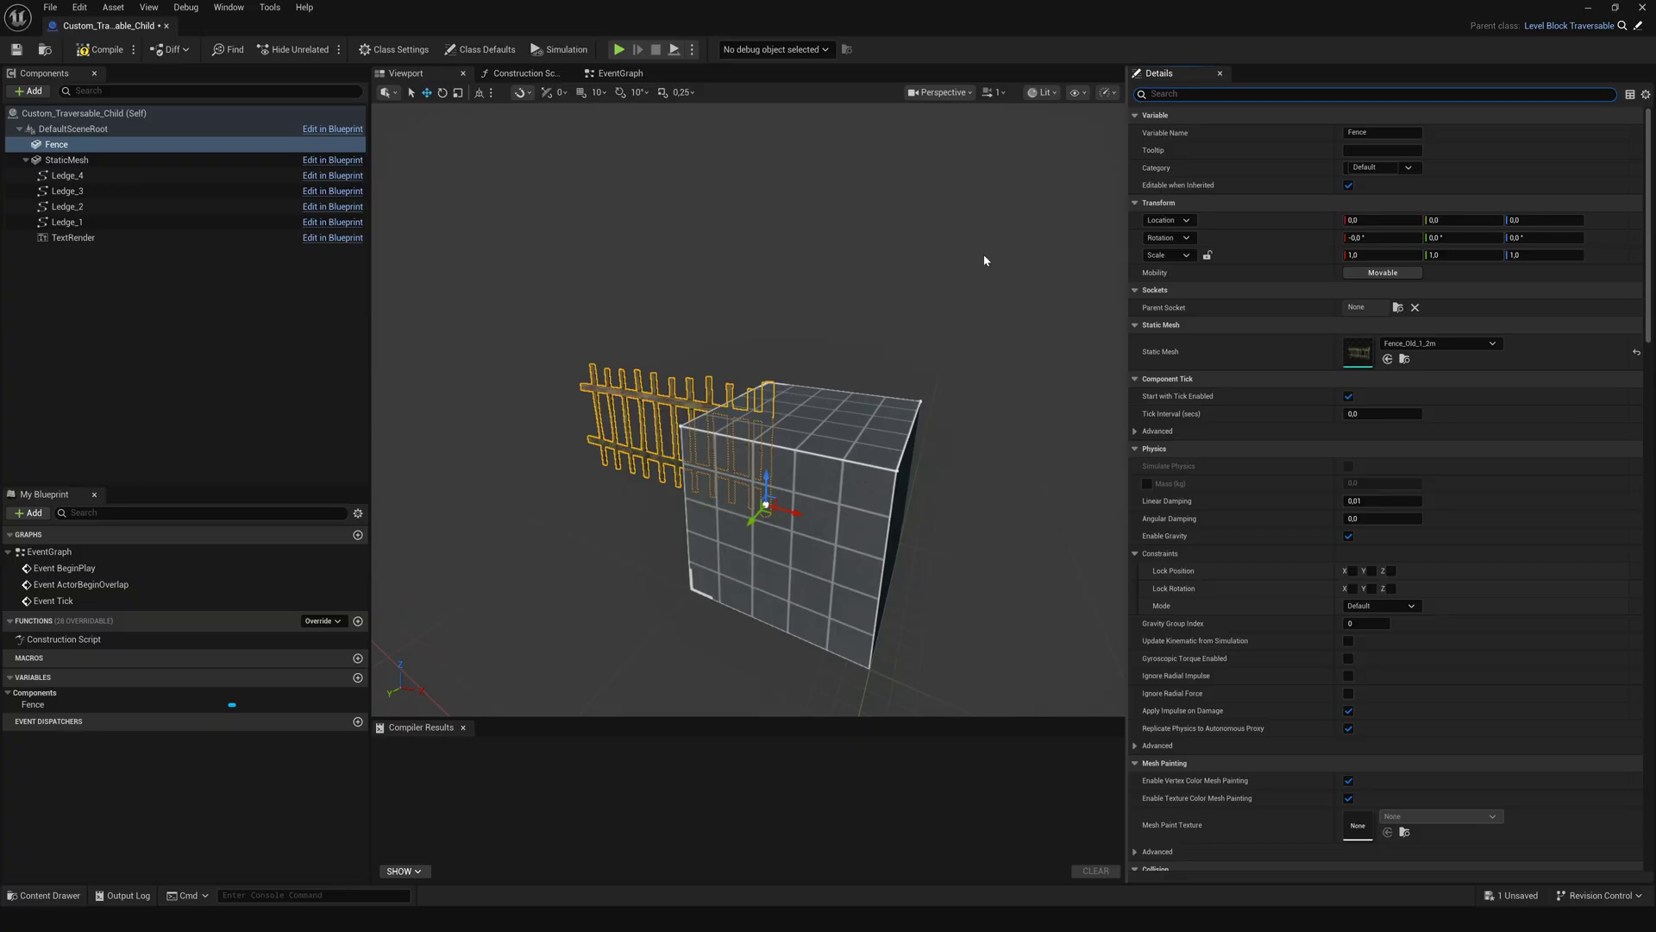
# Step: Move the inherited StaticMesh cube along the fence to align with its far end, at about X -189.5 and Y -5.3
pyautogui.click(59, 161)
pyautogui.moveTo(749, 409); pyautogui.dragTo(449, 410, button='right')
pyautogui.press('d')
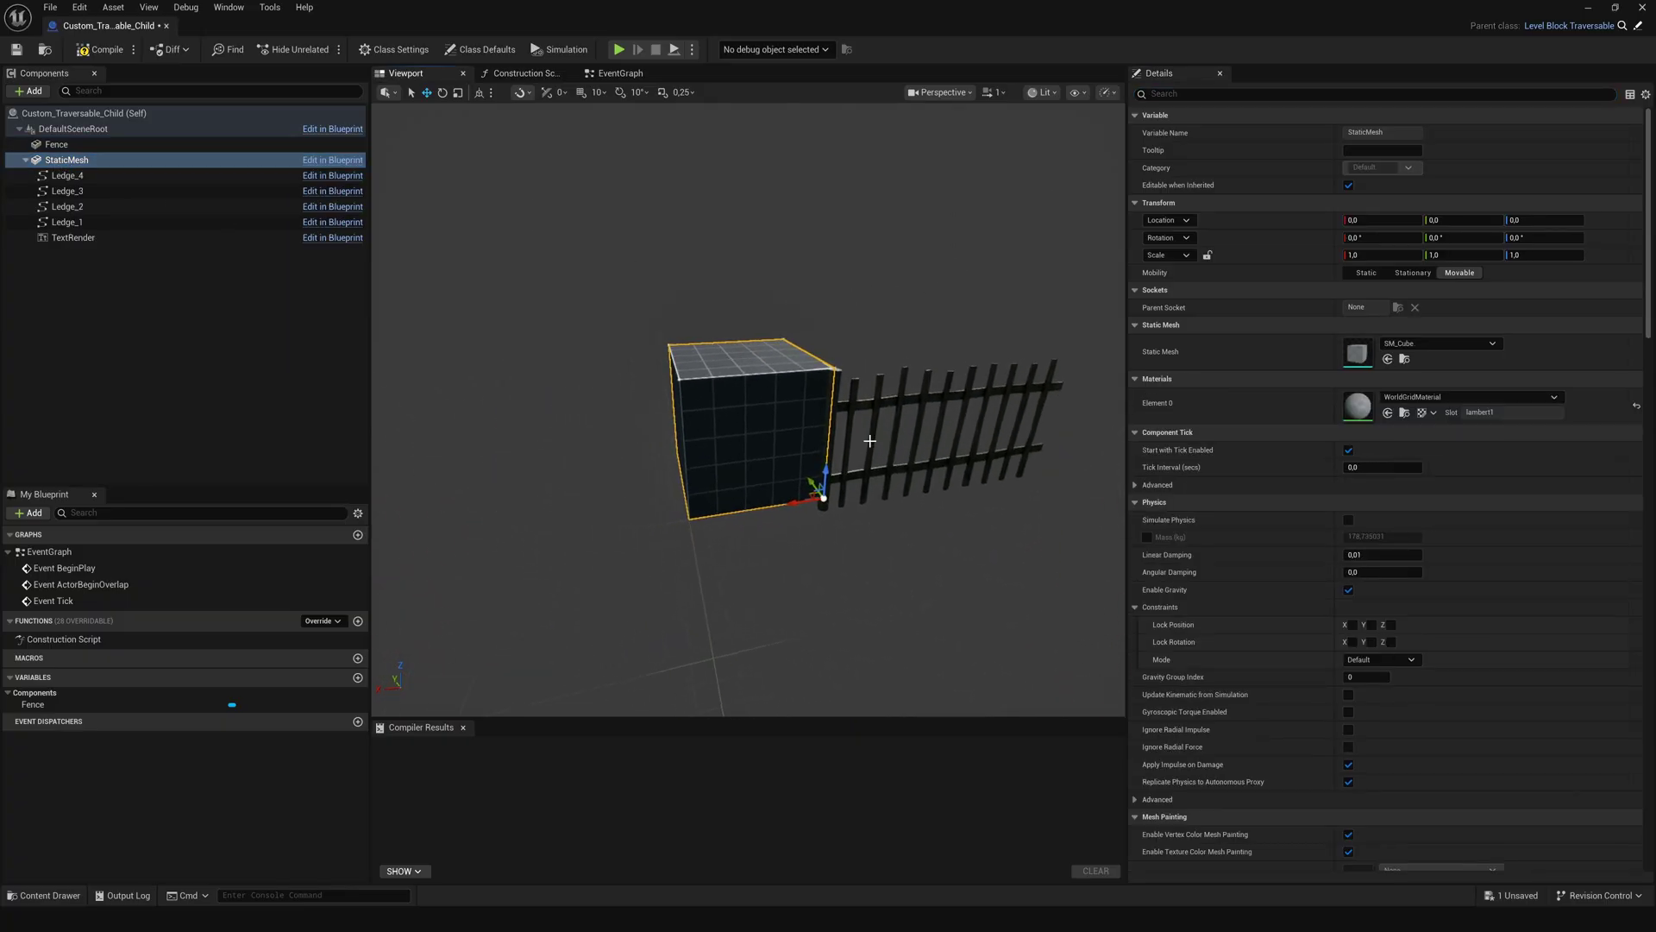
pyautogui.moveTo(812, 496); pyautogui.dragTo(1011, 473)
pyautogui.moveTo(1011, 474); pyautogui.dragTo(919, 478, button='right')
pyautogui.press('d')
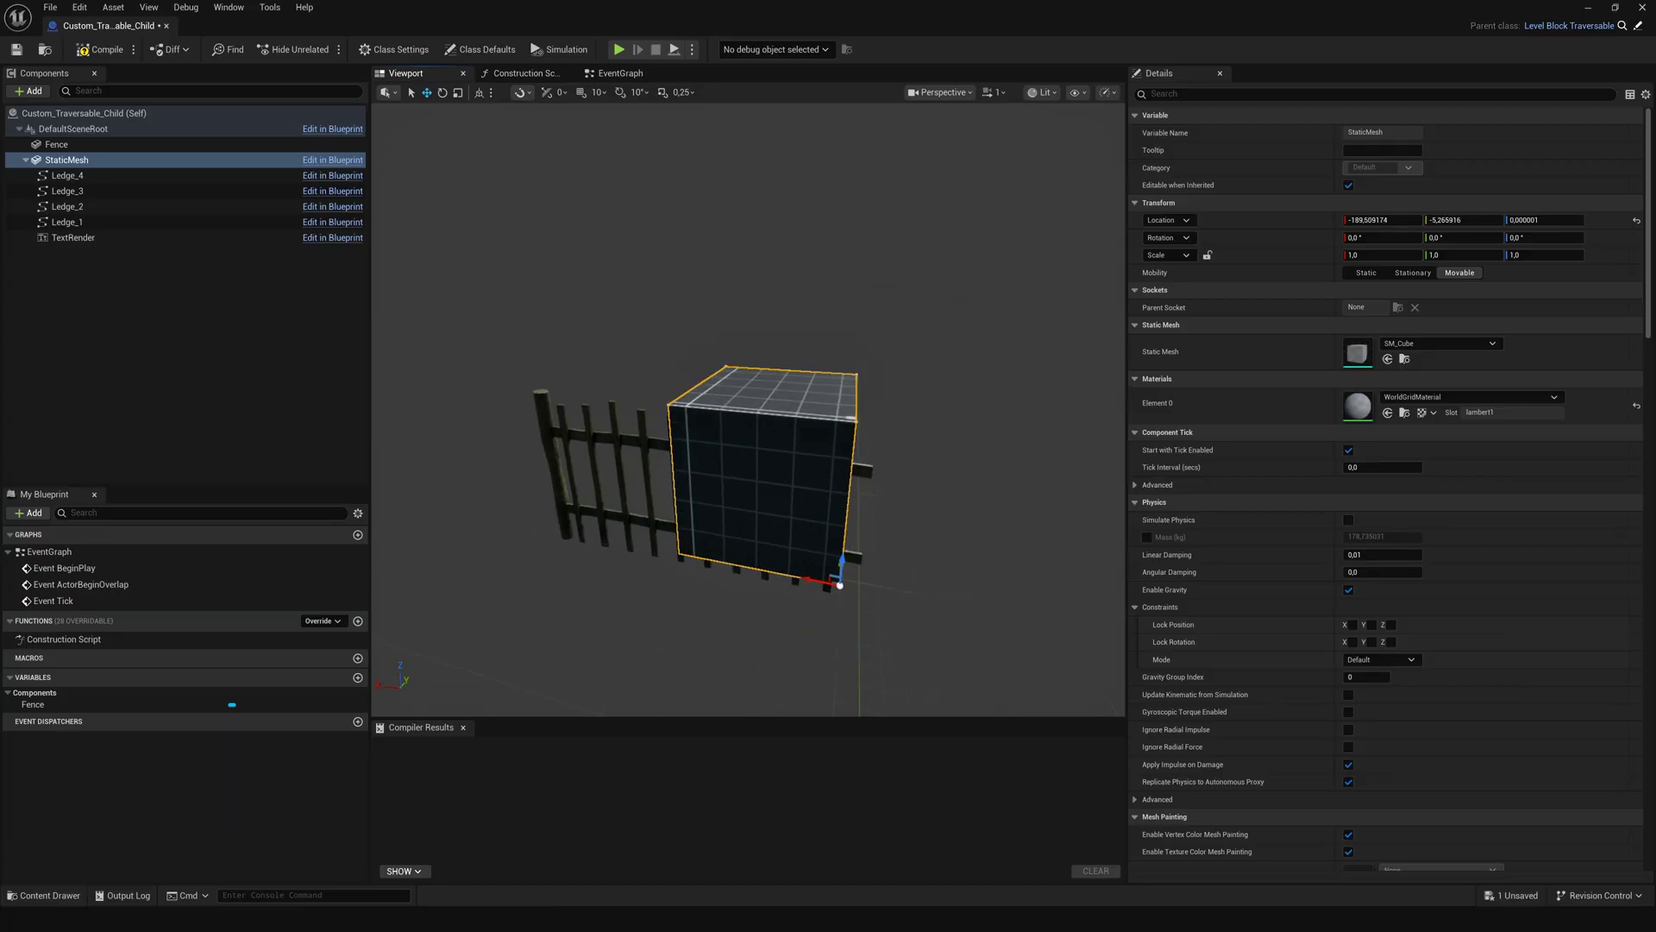
# Step: Scale the StaticMesh cube to about 2.05 in X, 0.06 in Y and 0.94 in Z so it matches the fence's outline
pyautogui.moveTo(1463, 255); pyautogui.dragTo(1511, 256)
pyautogui.moveTo(1557, 256); pyautogui.dragTo(1548, 256)
pyautogui.press('a')
pyautogui.moveTo(966, 440); pyautogui.dragTo(1087, 431, button='right')
pyautogui.moveTo(1461, 256); pyautogui.dragTo(1425, 256)
pyautogui.press('a')
pyautogui.moveTo(966, 440); pyautogui.dragTo(1100, 450, button='right')
pyautogui.press('d')
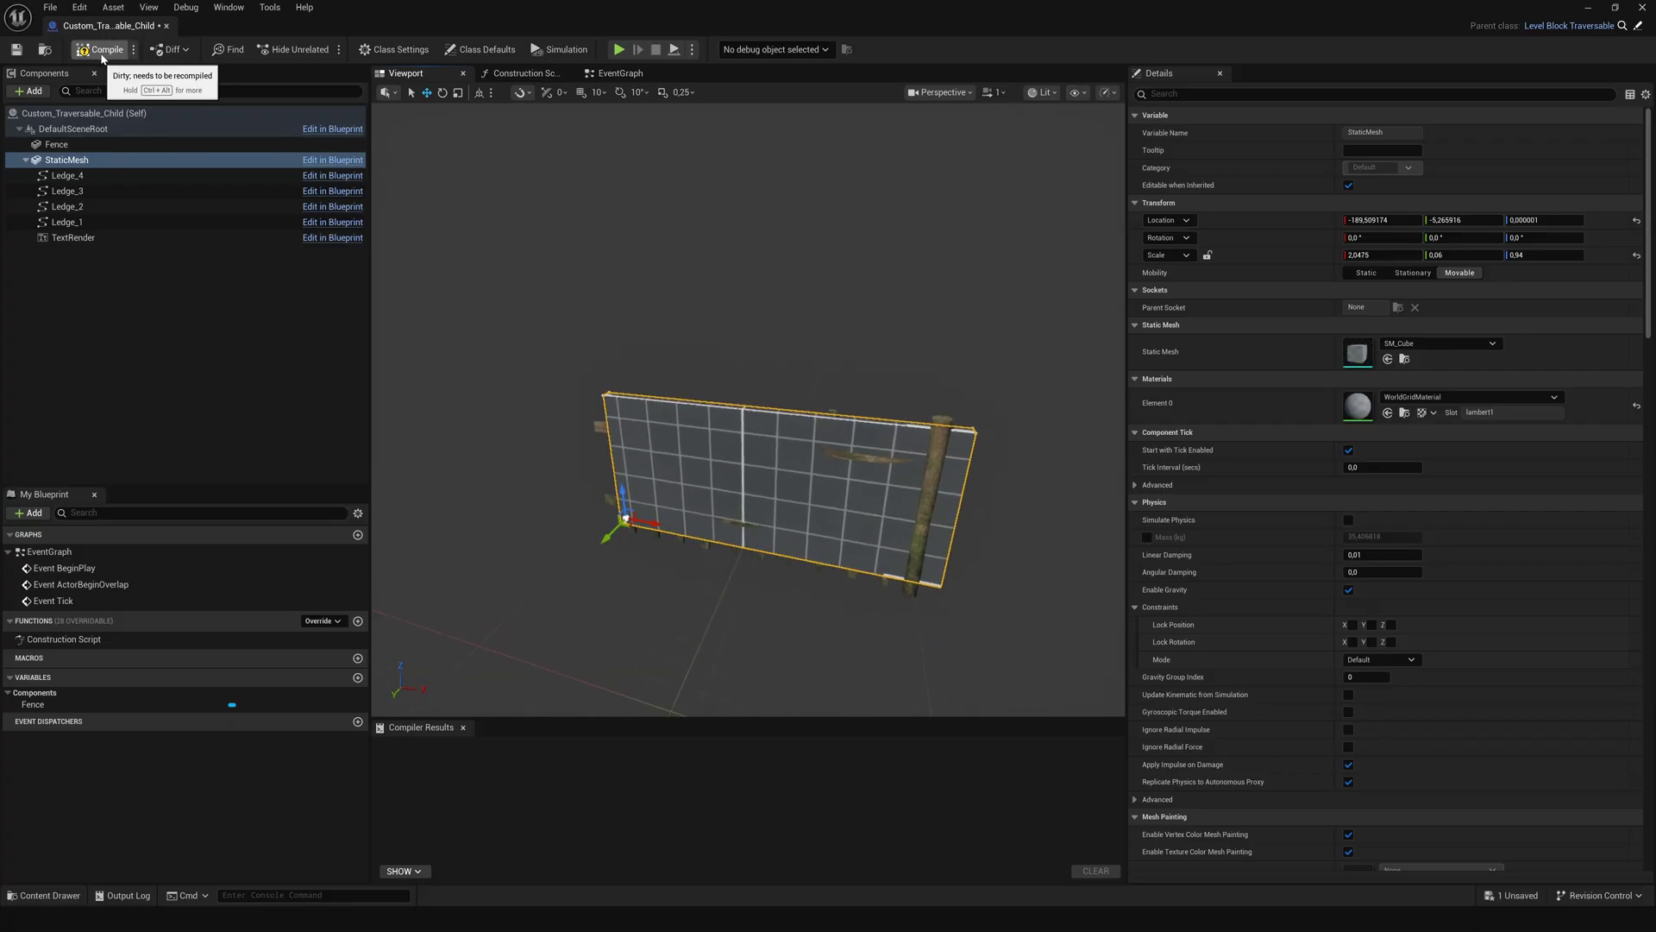
# Step: Compile, save and close the Custom_Traversable_Child blueprint, and place an instance of it across the dirt path in the Rural_Cabins level
pyautogui.click(102, 50)
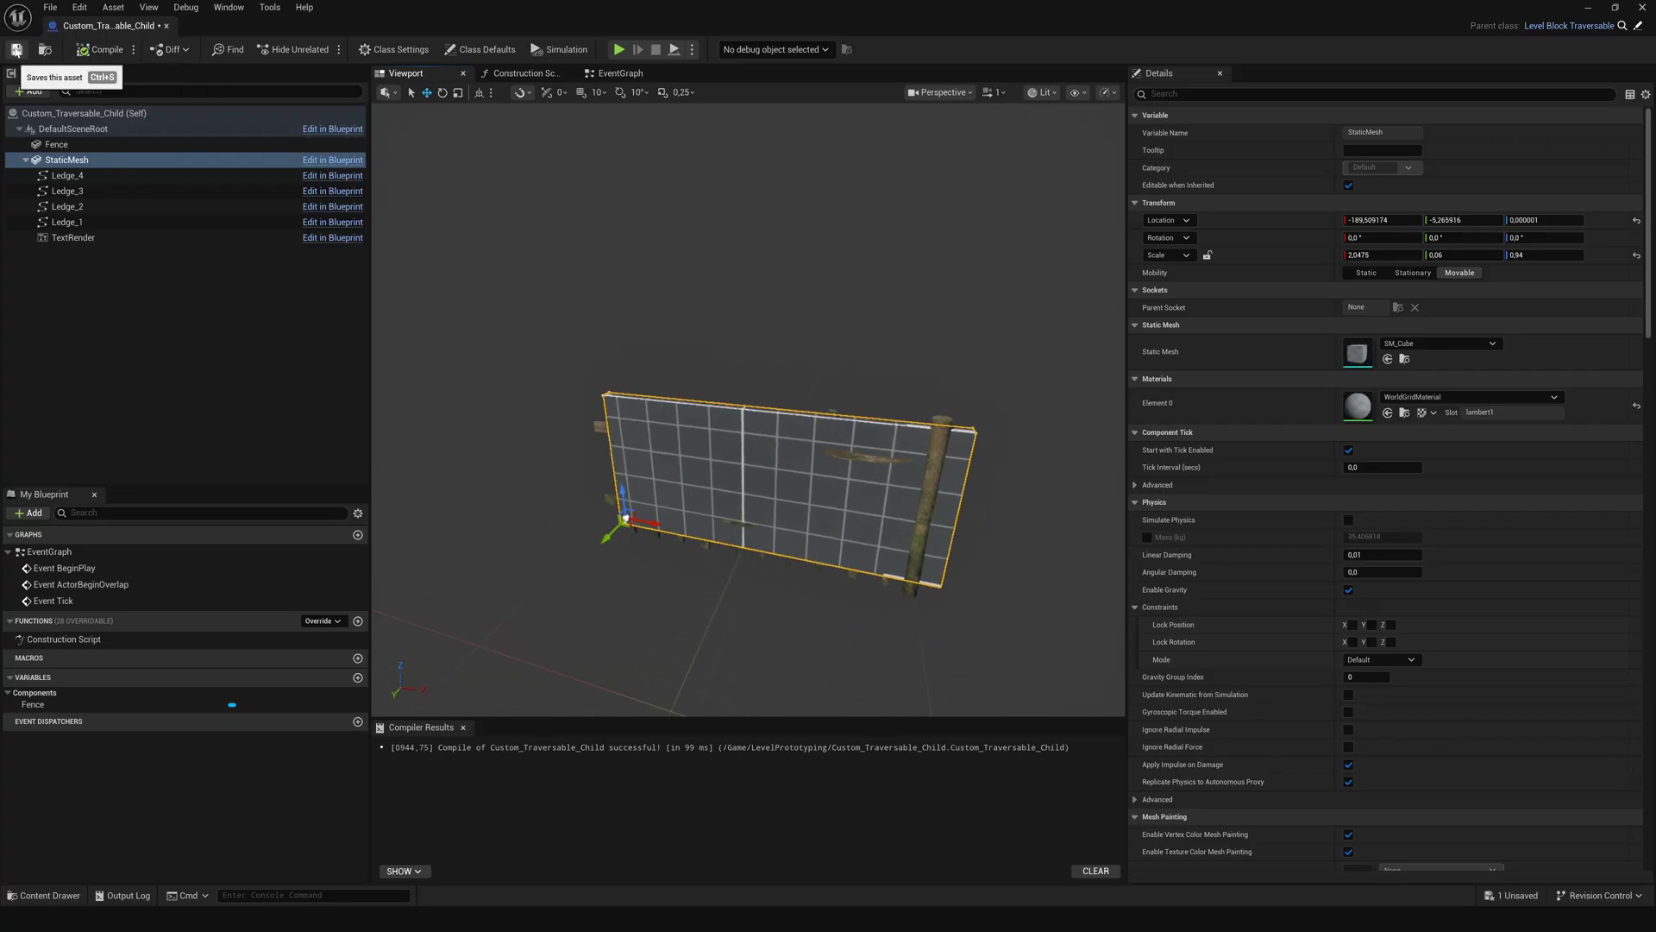
pyautogui.click(167, 27)
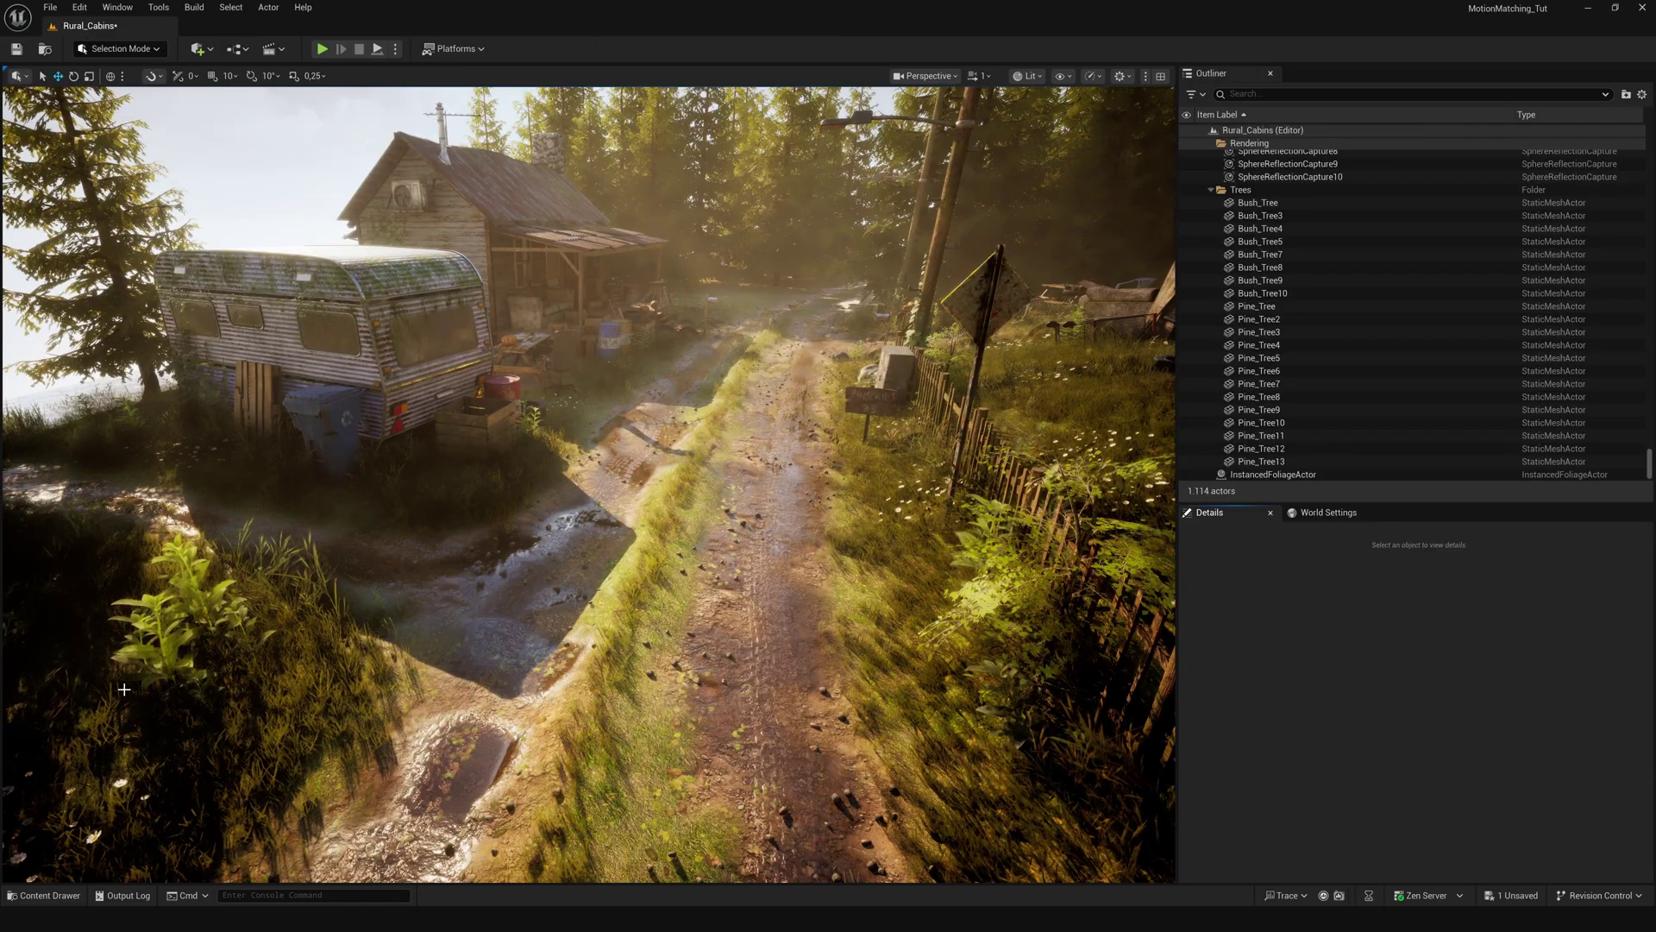
pyautogui.click(44, 894)
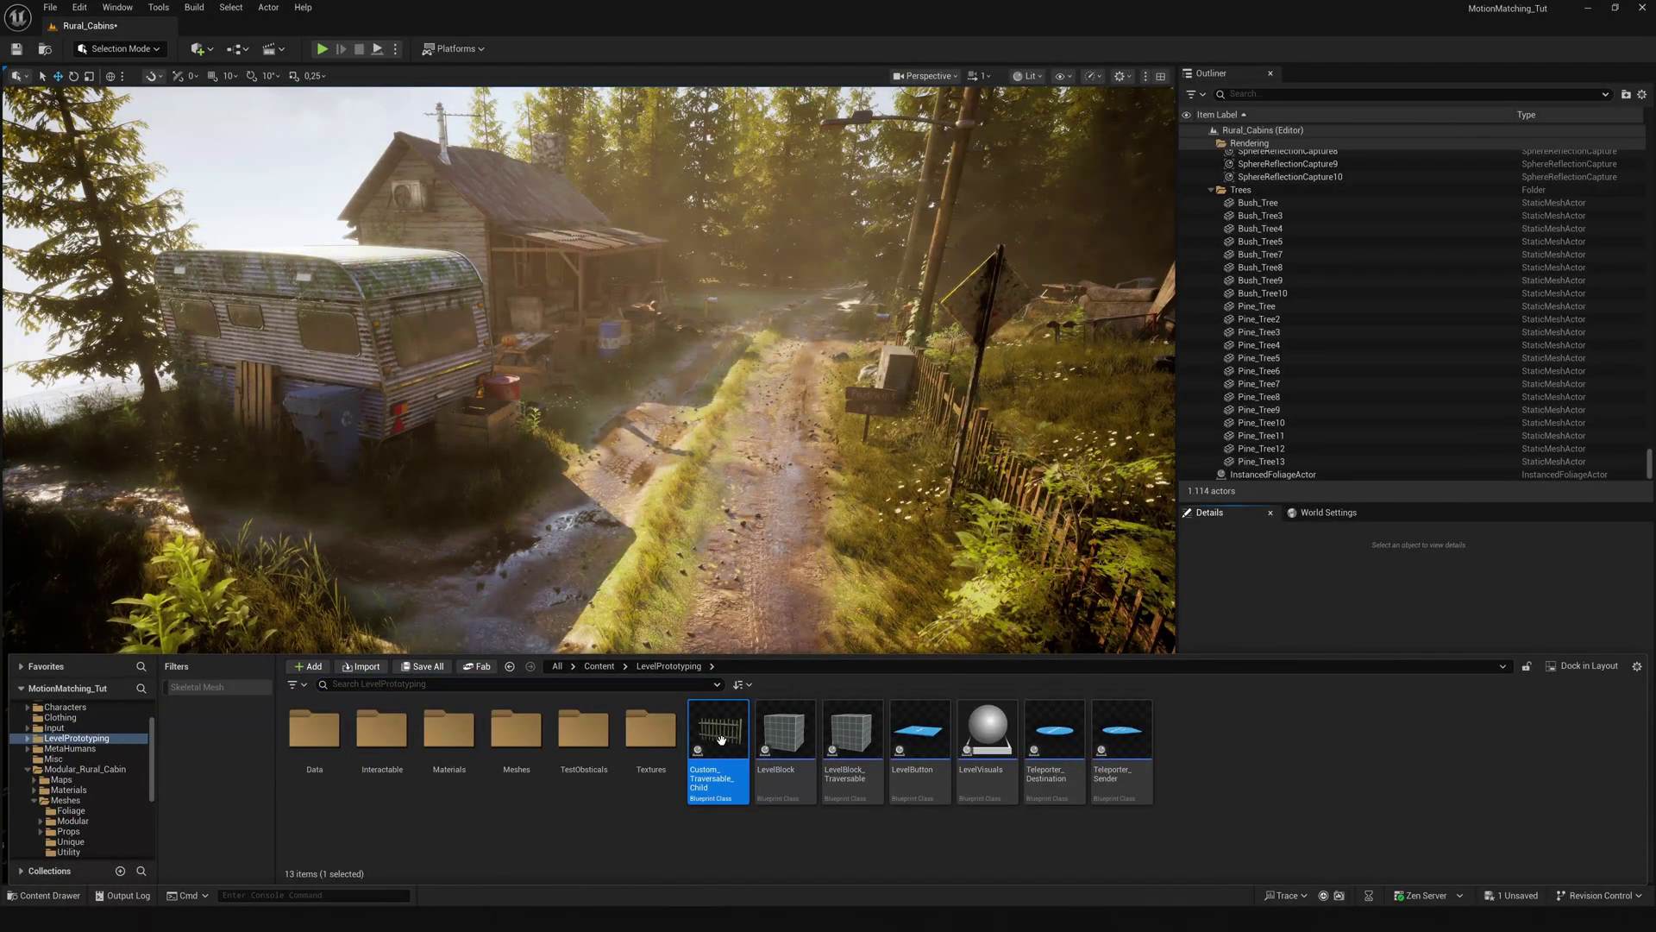
pyautogui.moveTo(748, 646); pyautogui.dragTo(669, 603)
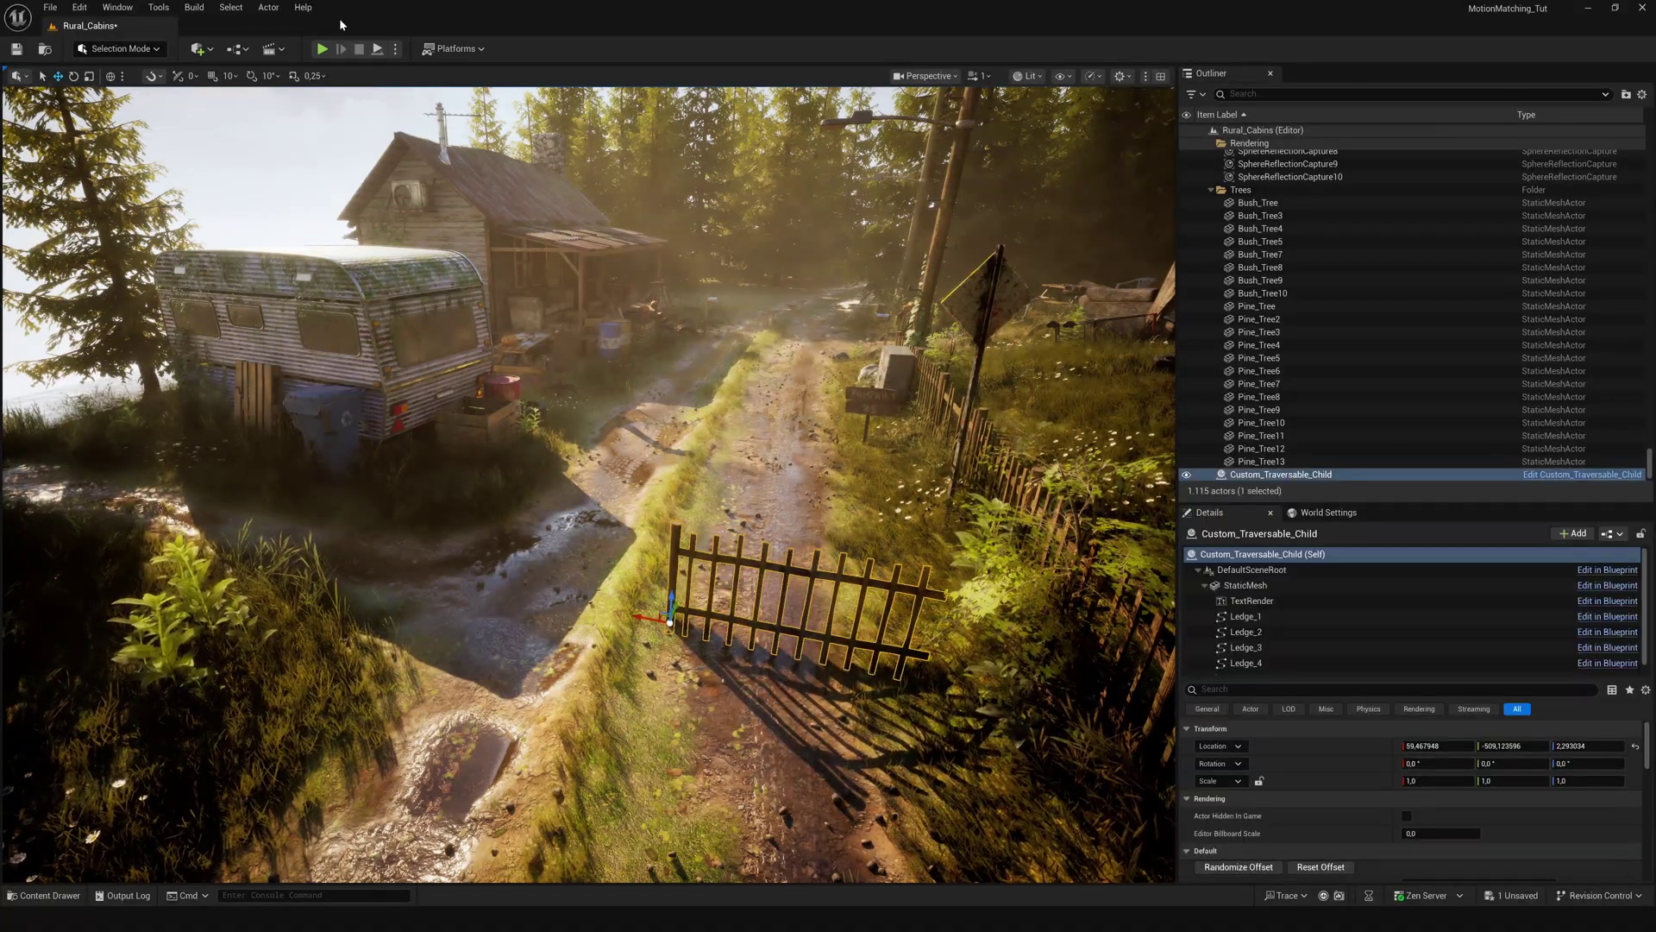
# Step: Play-test the Rural_Cabins level by running the character up to the placed fence and attempting to vault it
pyautogui.click(322, 49)
pyautogui.press('w')
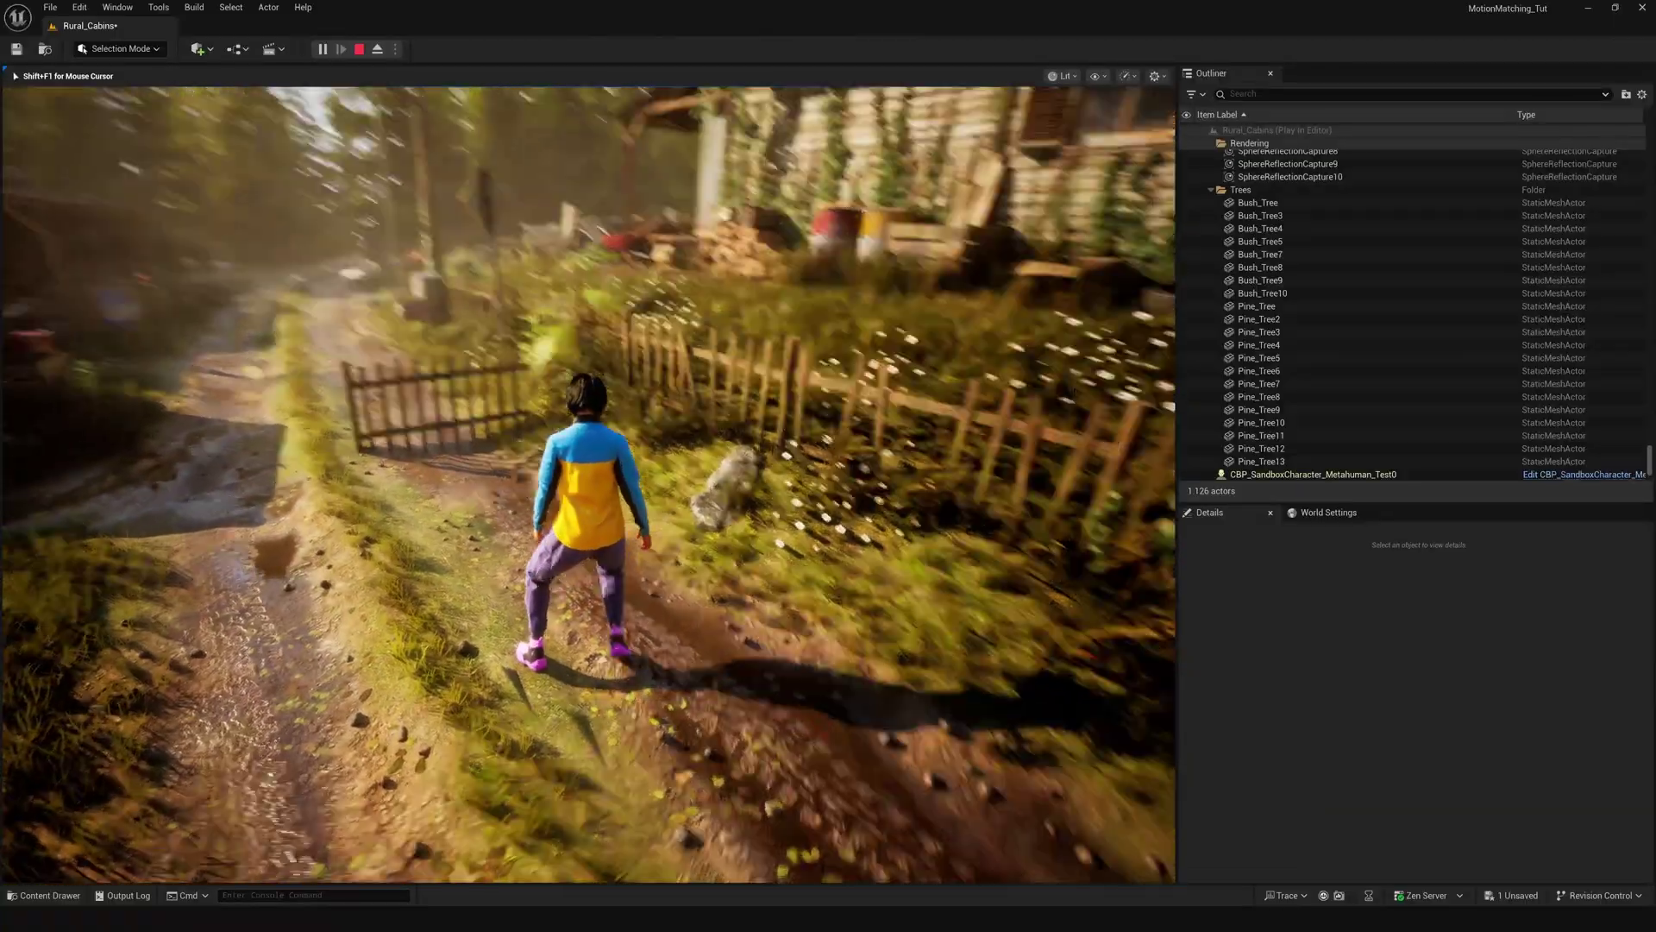
pyautogui.press('w')
pyautogui.press('space')
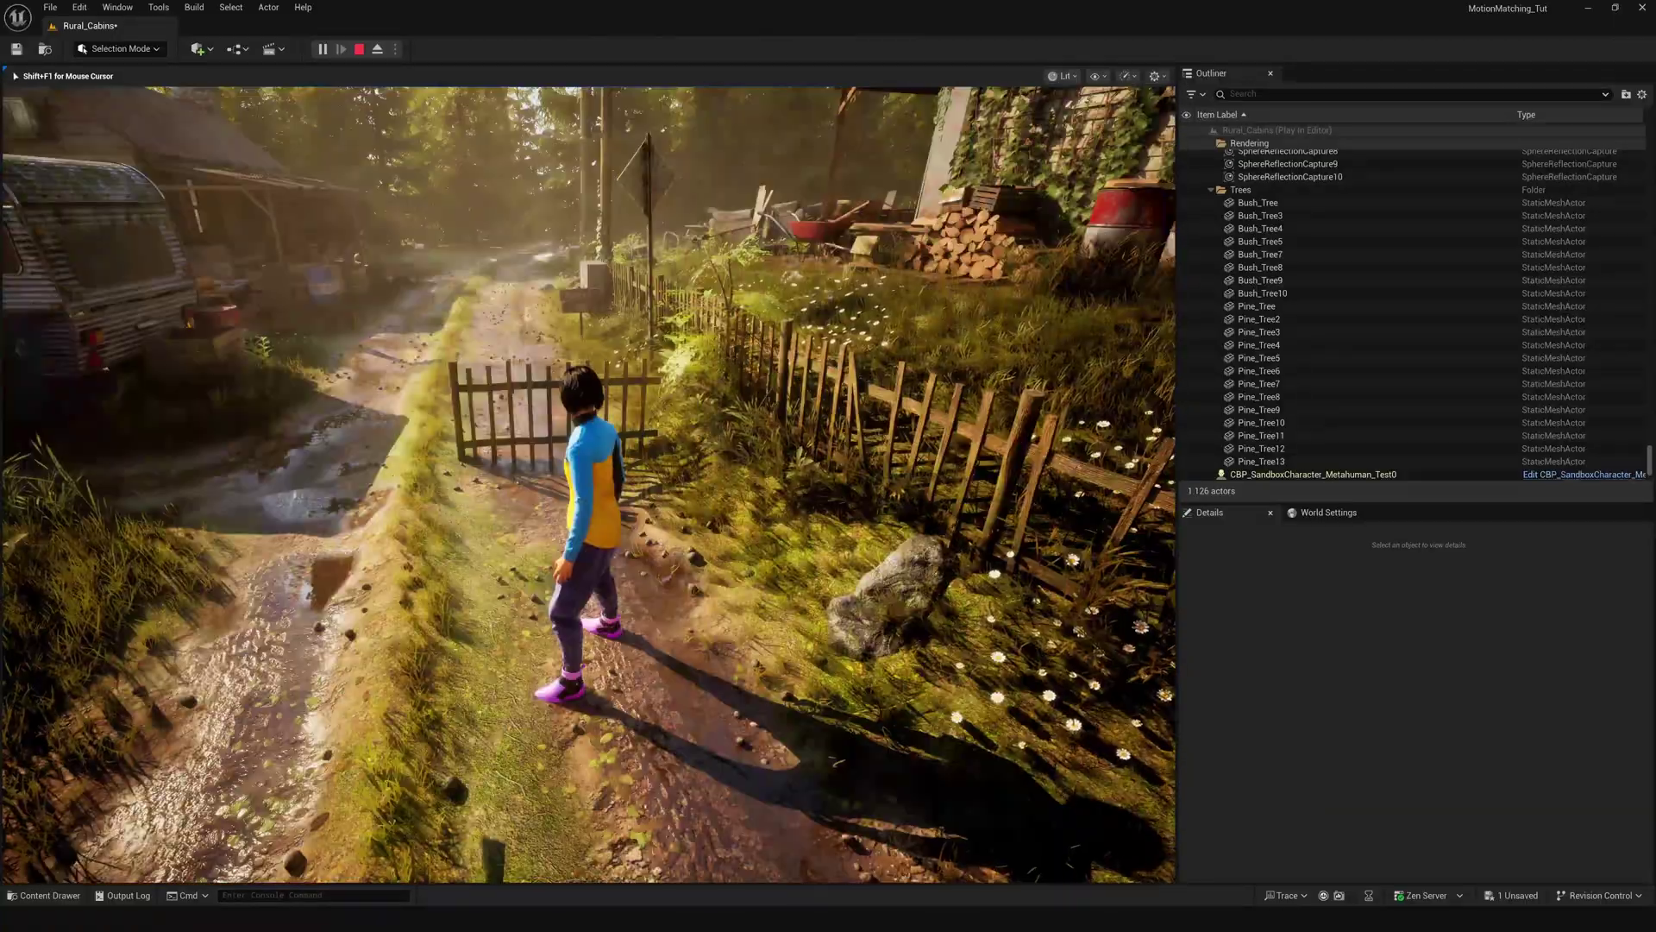
pyautogui.press('w')
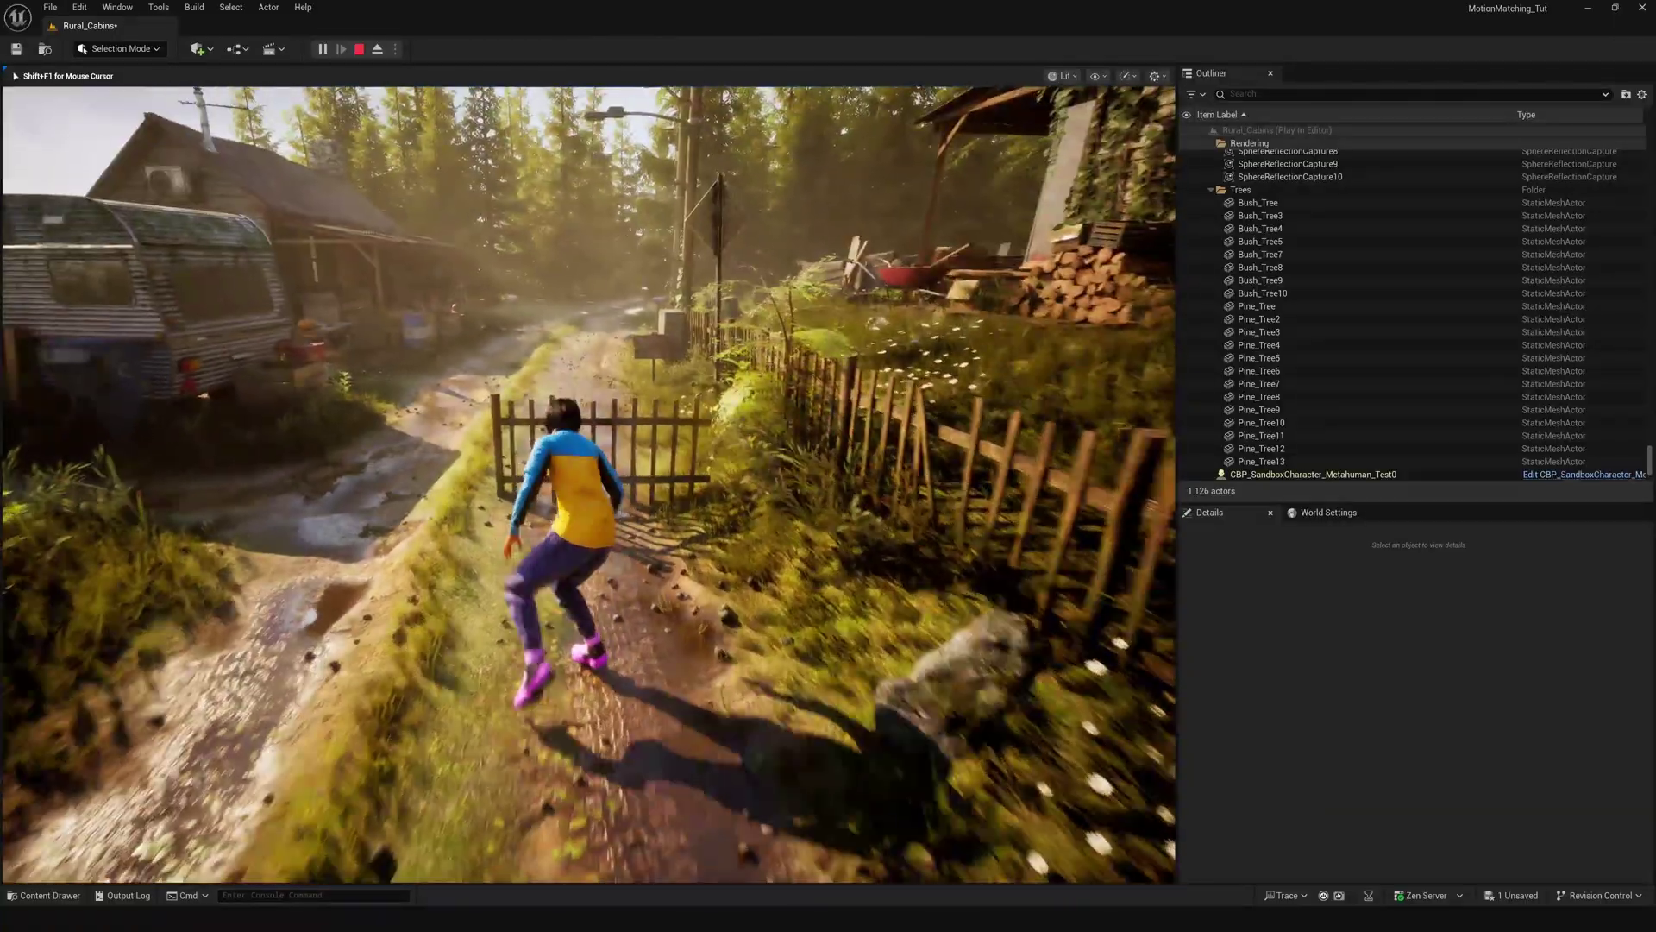
pyautogui.press('space')
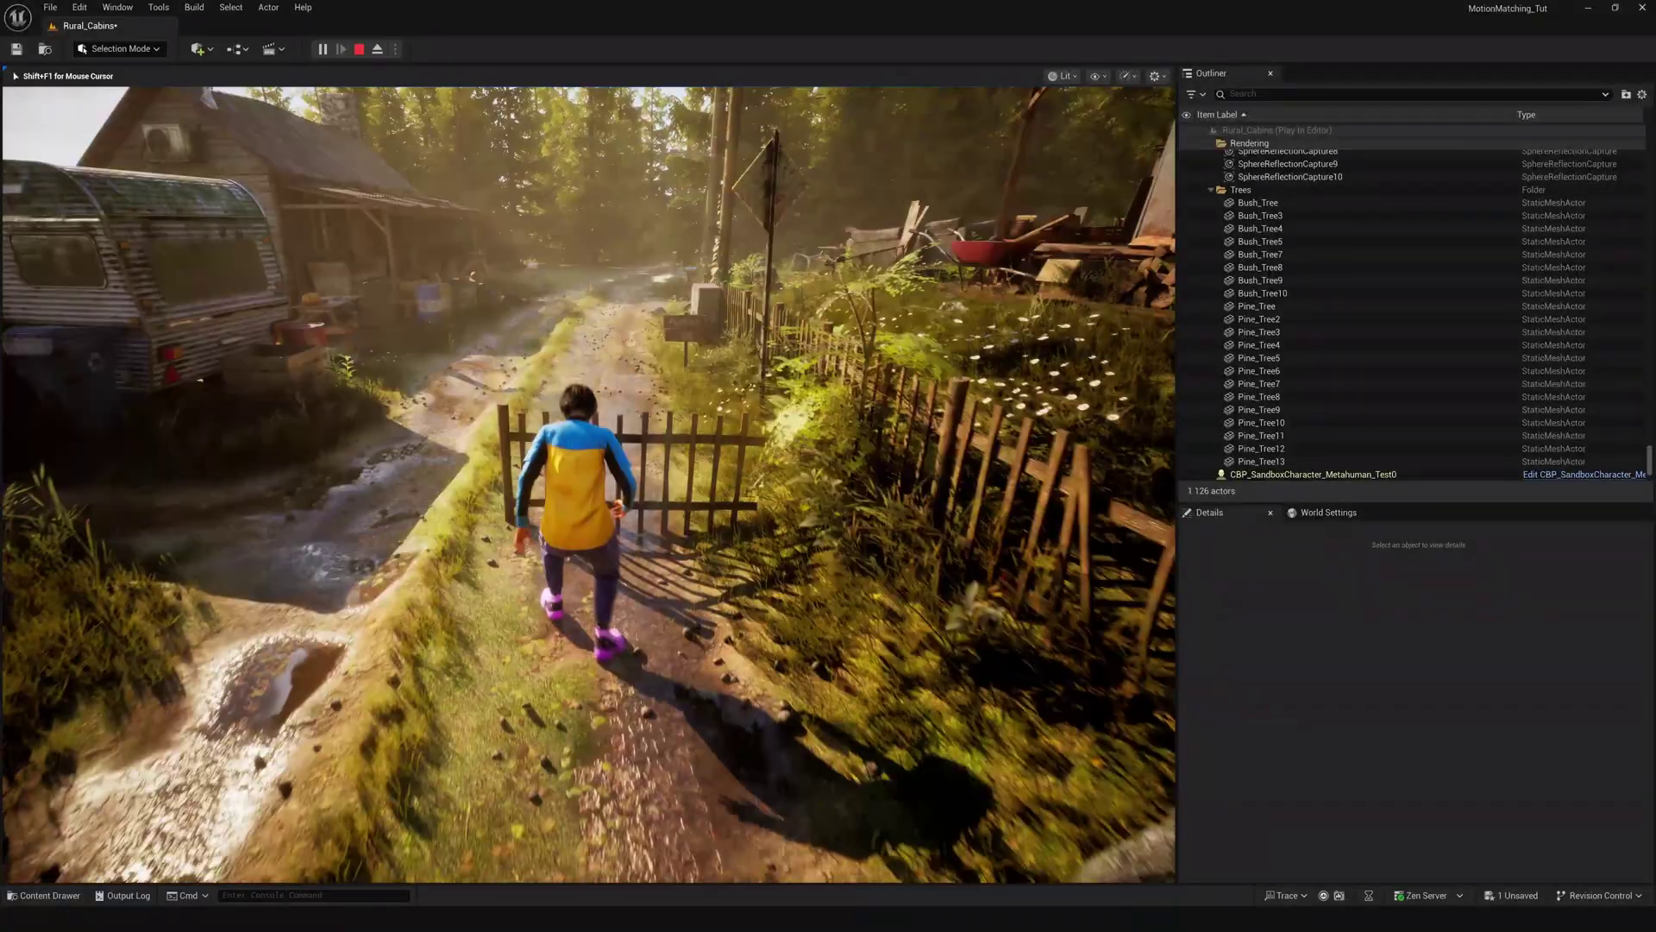
pyautogui.press('w')
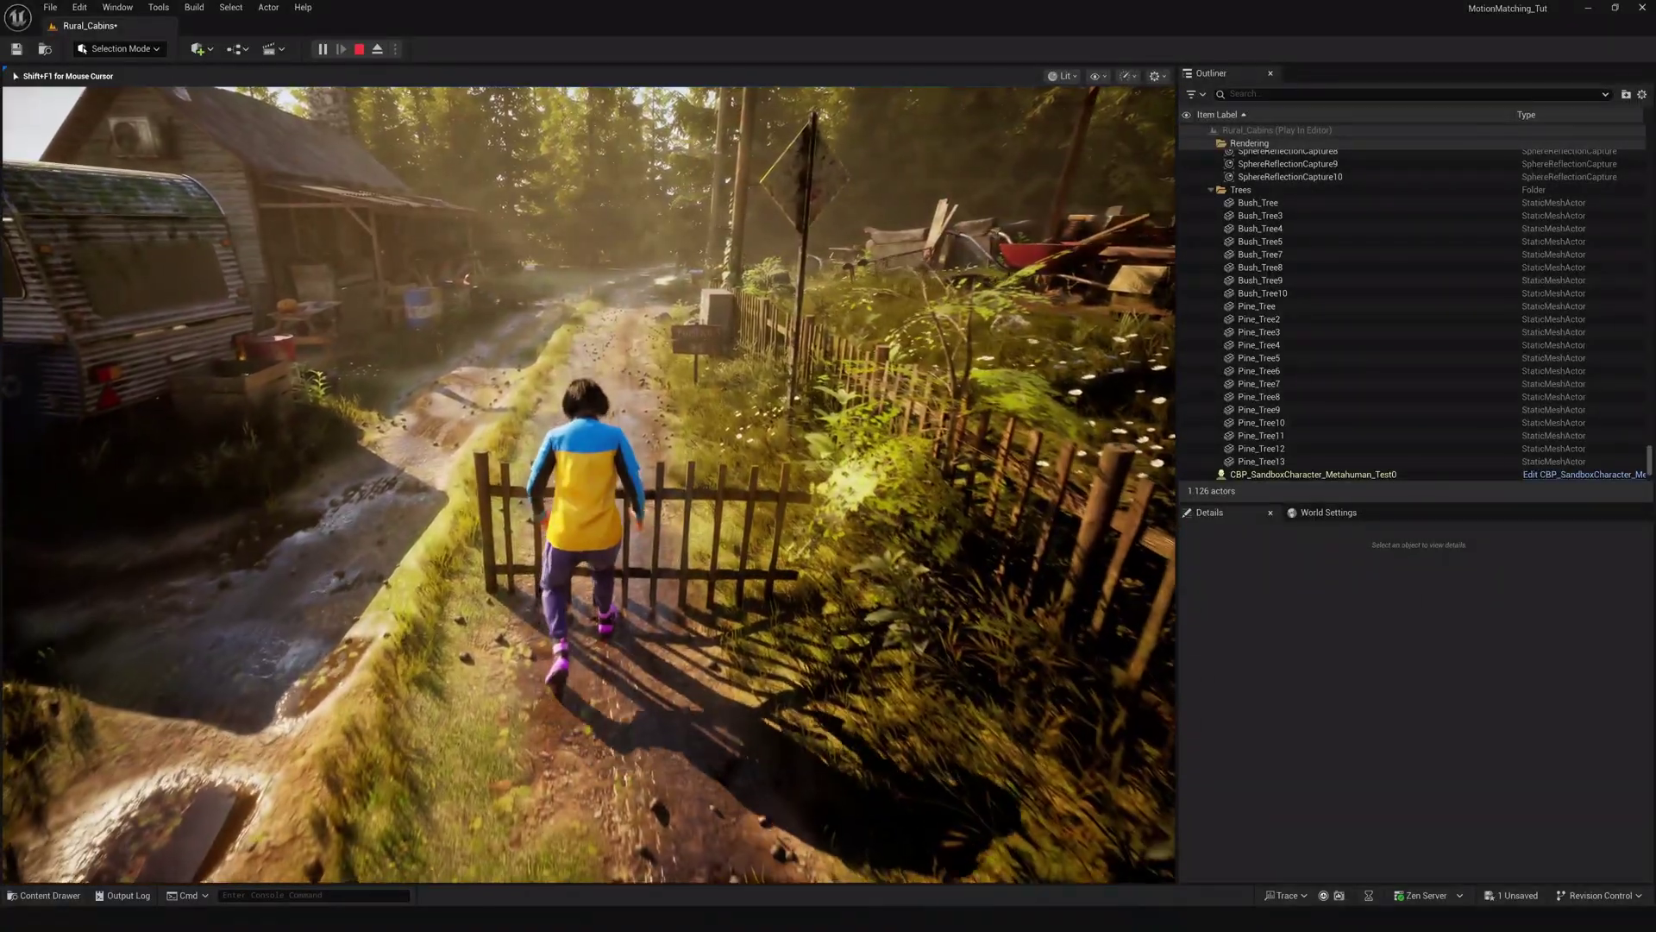
pyautogui.press('space')
pyautogui.press('s')
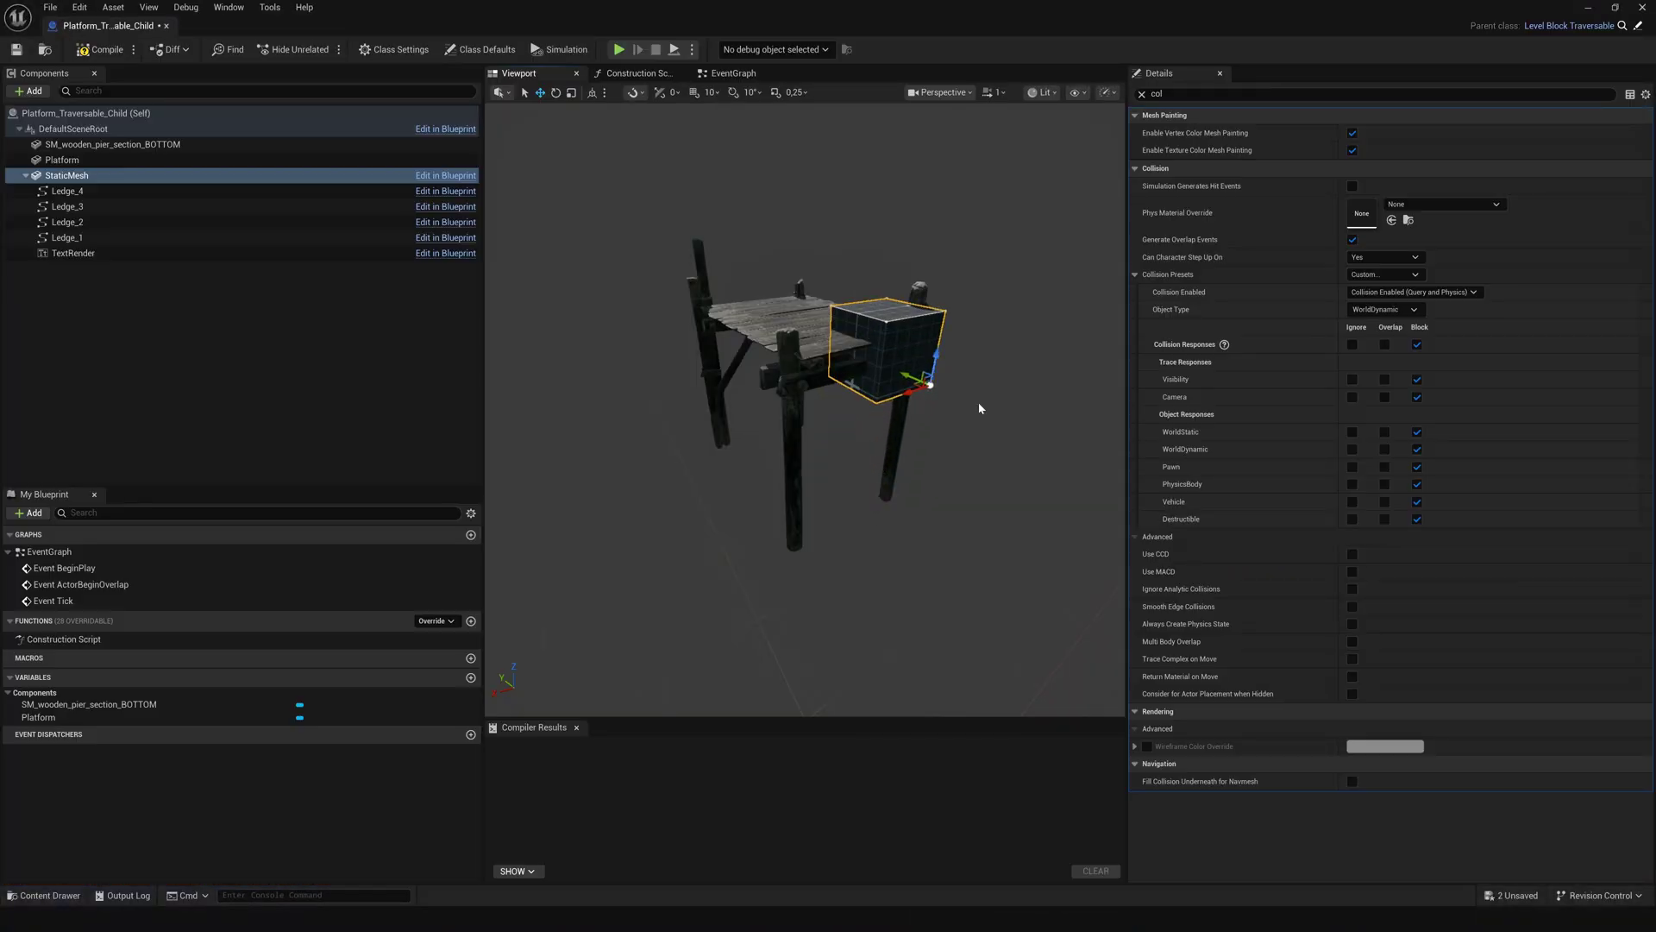
# Step: Clear the property filter in Platform_Traversable_Child, scale the StaticMesh cube to 2.0 in X and 0.4 in Z, and raise it toward the deck
pyautogui.moveTo(979, 409)
pyautogui.mouseDown(button='right')
pyautogui.moveTo(995, 414)
pyautogui.moveTo(966, 406)
pyautogui.mouseUp(button='right')
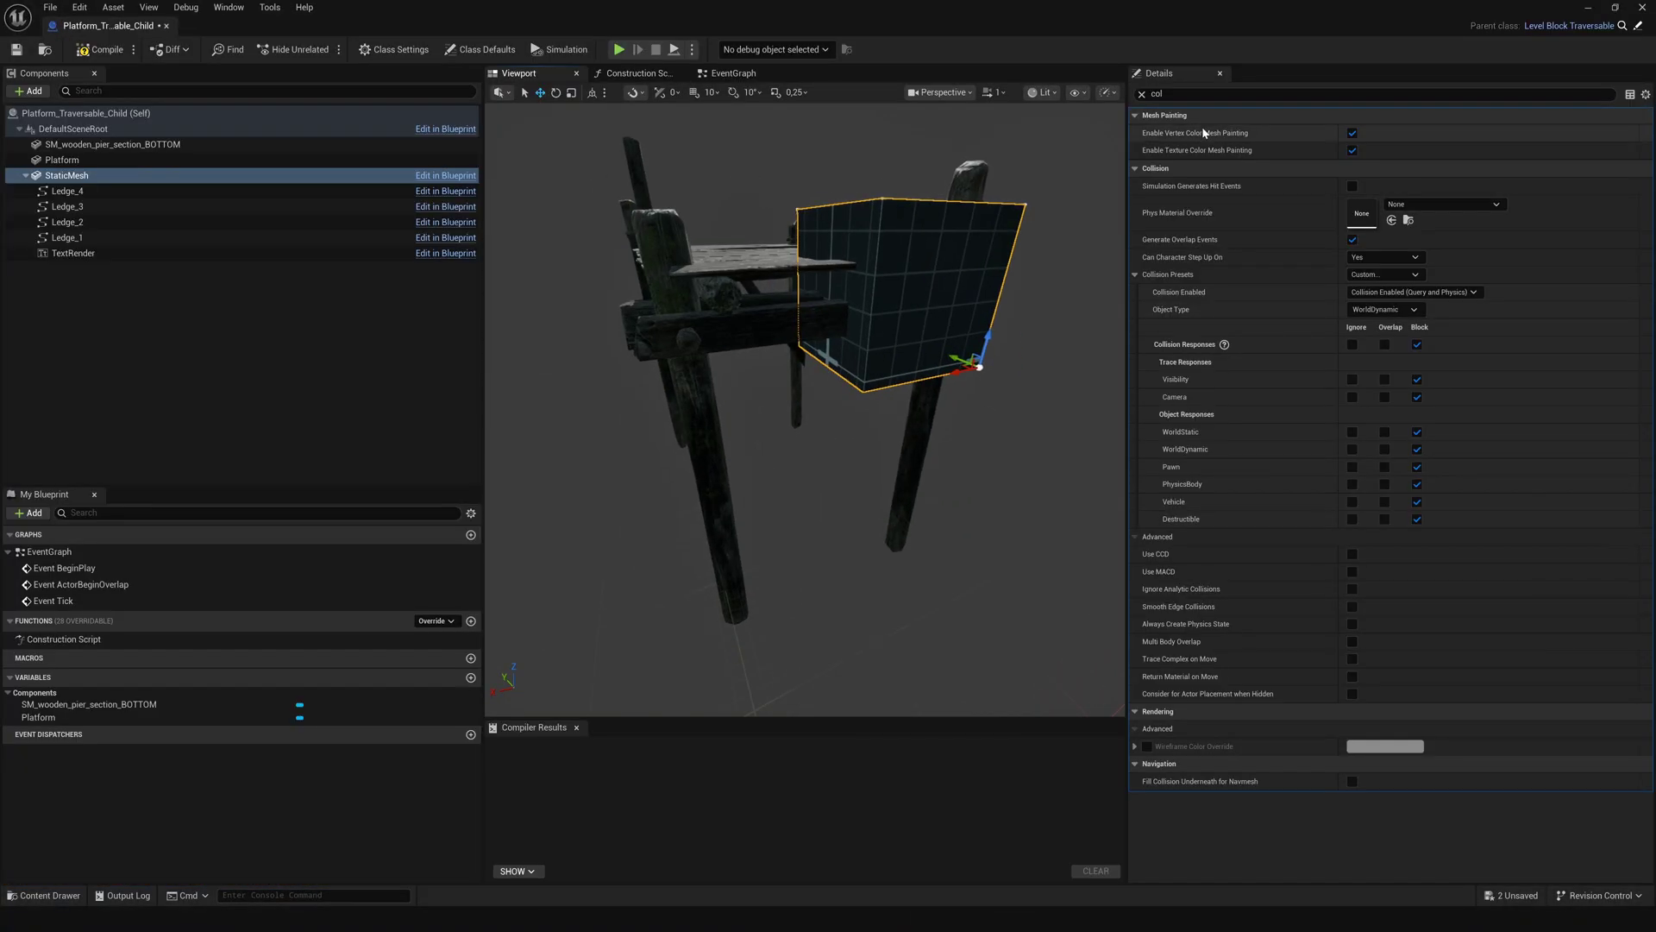
pyautogui.click(1142, 94)
pyautogui.moveTo(1375, 256); pyautogui.dragTo(1401, 256)
pyautogui.moveTo(847, 340); pyautogui.dragTo(974, 338, button='right')
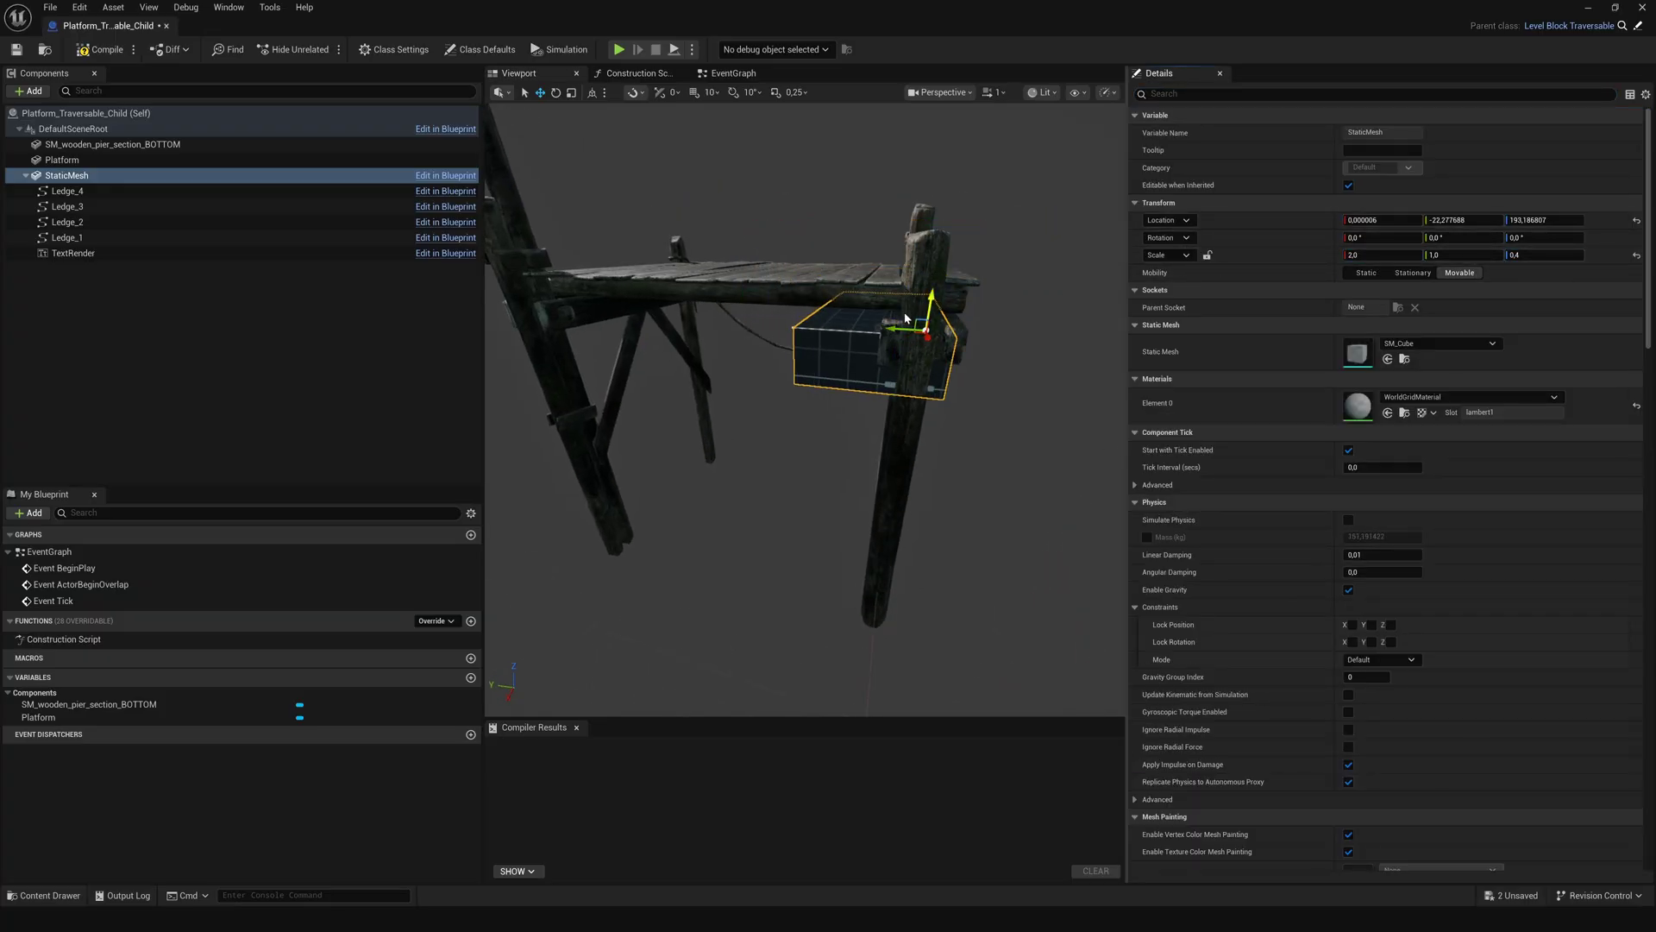
pyautogui.moveTo(929, 306); pyautogui.dragTo(935, 270)
# Step: Position the StaticMesh cube at about X -12.9, Y -29.2 and scale it to 2.2 in X and 3.3 in Y to cover the platform deck
pyautogui.moveTo(1464, 256); pyautogui.dragTo(1486, 256)
pyautogui.moveTo(1000, 362); pyautogui.dragTo(966, 431, button='right')
pyautogui.moveTo(1540, 255); pyautogui.dragTo(1477, 256)
pyautogui.moveTo(966, 345); pyautogui.dragTo(940, 367, button='right')
pyautogui.moveTo(536, 423); pyautogui.dragTo(559, 424)
pyautogui.moveTo(940, 370); pyautogui.dragTo(1018, 371, button='right')
pyautogui.moveTo(1380, 255); pyautogui.dragTo(1391, 256)
pyautogui.moveTo(948, 379); pyautogui.dragTo(1018, 353, button='right')
pyautogui.moveTo(1461, 255); pyautogui.dragTo(1461, 256)
pyautogui.moveTo(974, 370); pyautogui.dragTo(906, 384, button='right')
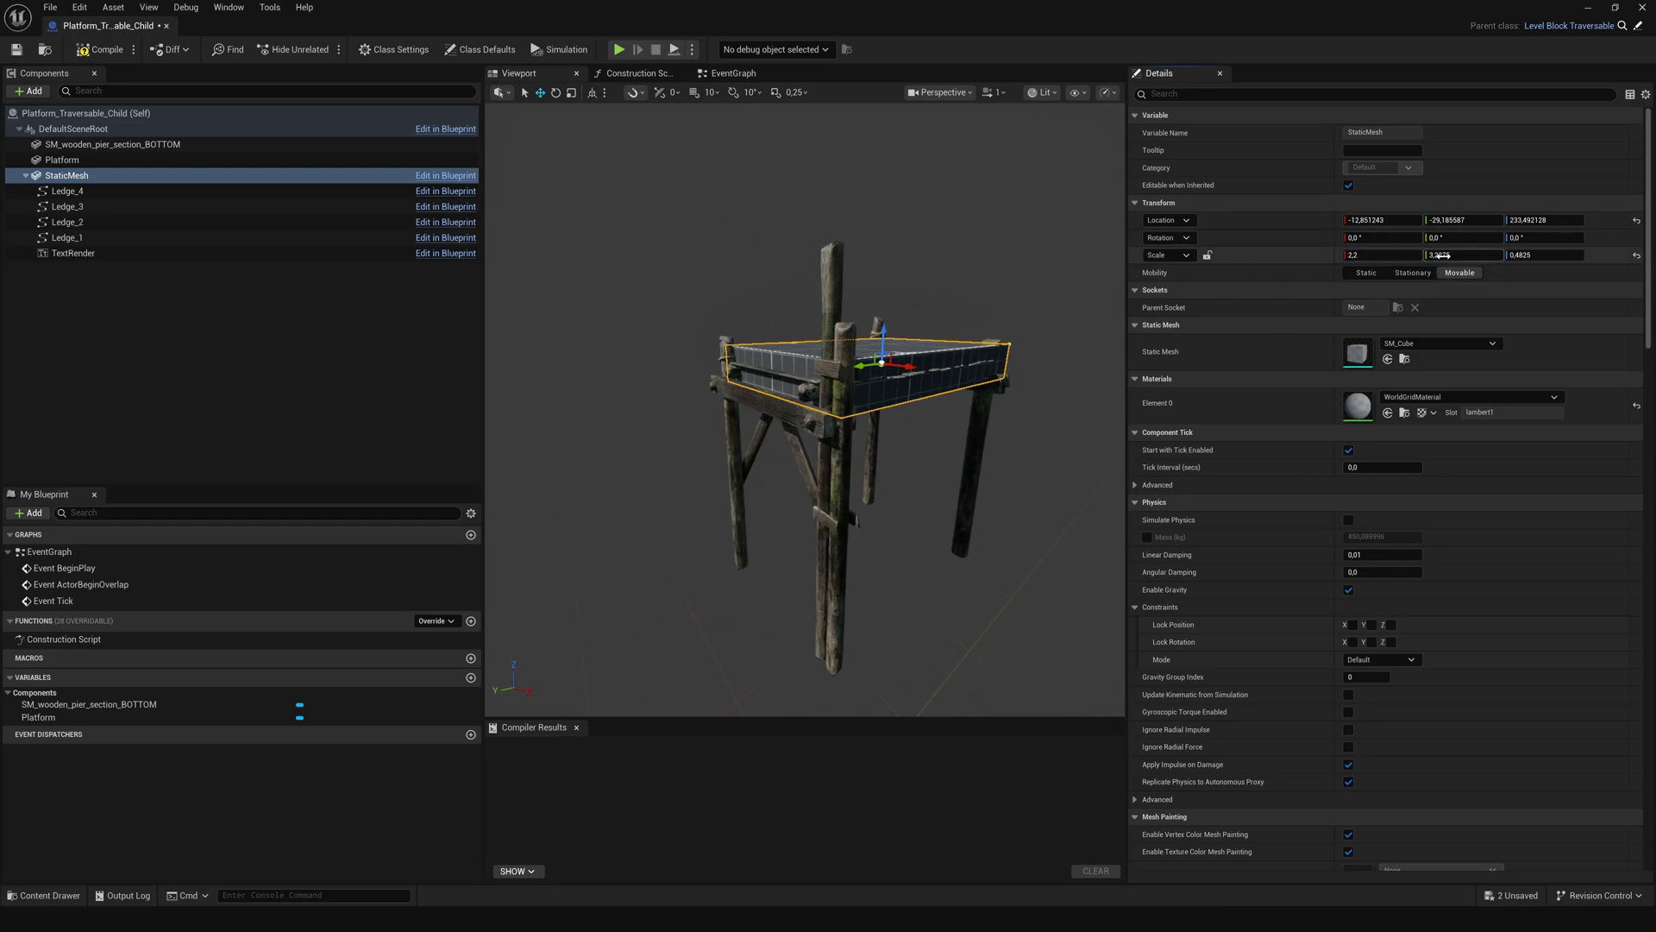
# Step: Flatten the StaticMesh cube to a Z scale of 0.275 and place it at about Z 235.3, aligned with the deck planks
pyautogui.moveTo(1522, 257); pyautogui.dragTo(1511, 257)
pyautogui.moveTo(1167, 338); pyautogui.dragTo(1168, 341, button='right')
pyautogui.moveTo(950, 332); pyautogui.dragTo(880, 338, button='right')
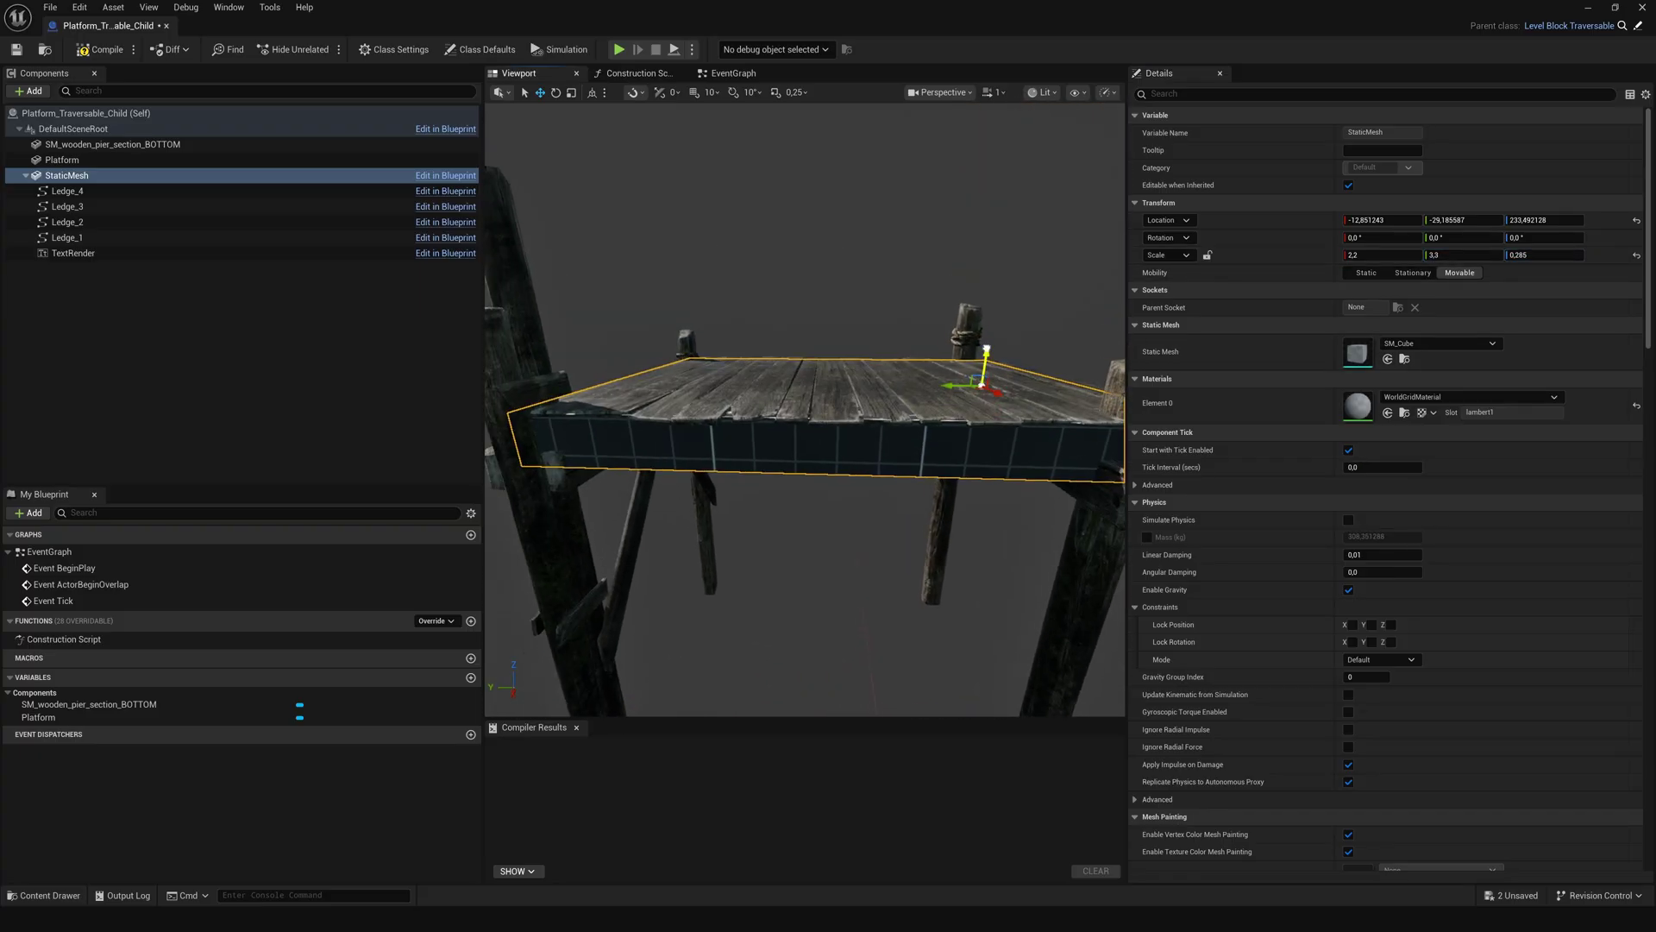
pyautogui.moveTo(985, 349); pyautogui.dragTo(984, 347)
pyautogui.moveTo(1459, 256); pyautogui.dragTo(1534, 256)
pyautogui.hotkey('ctrl', 'z')
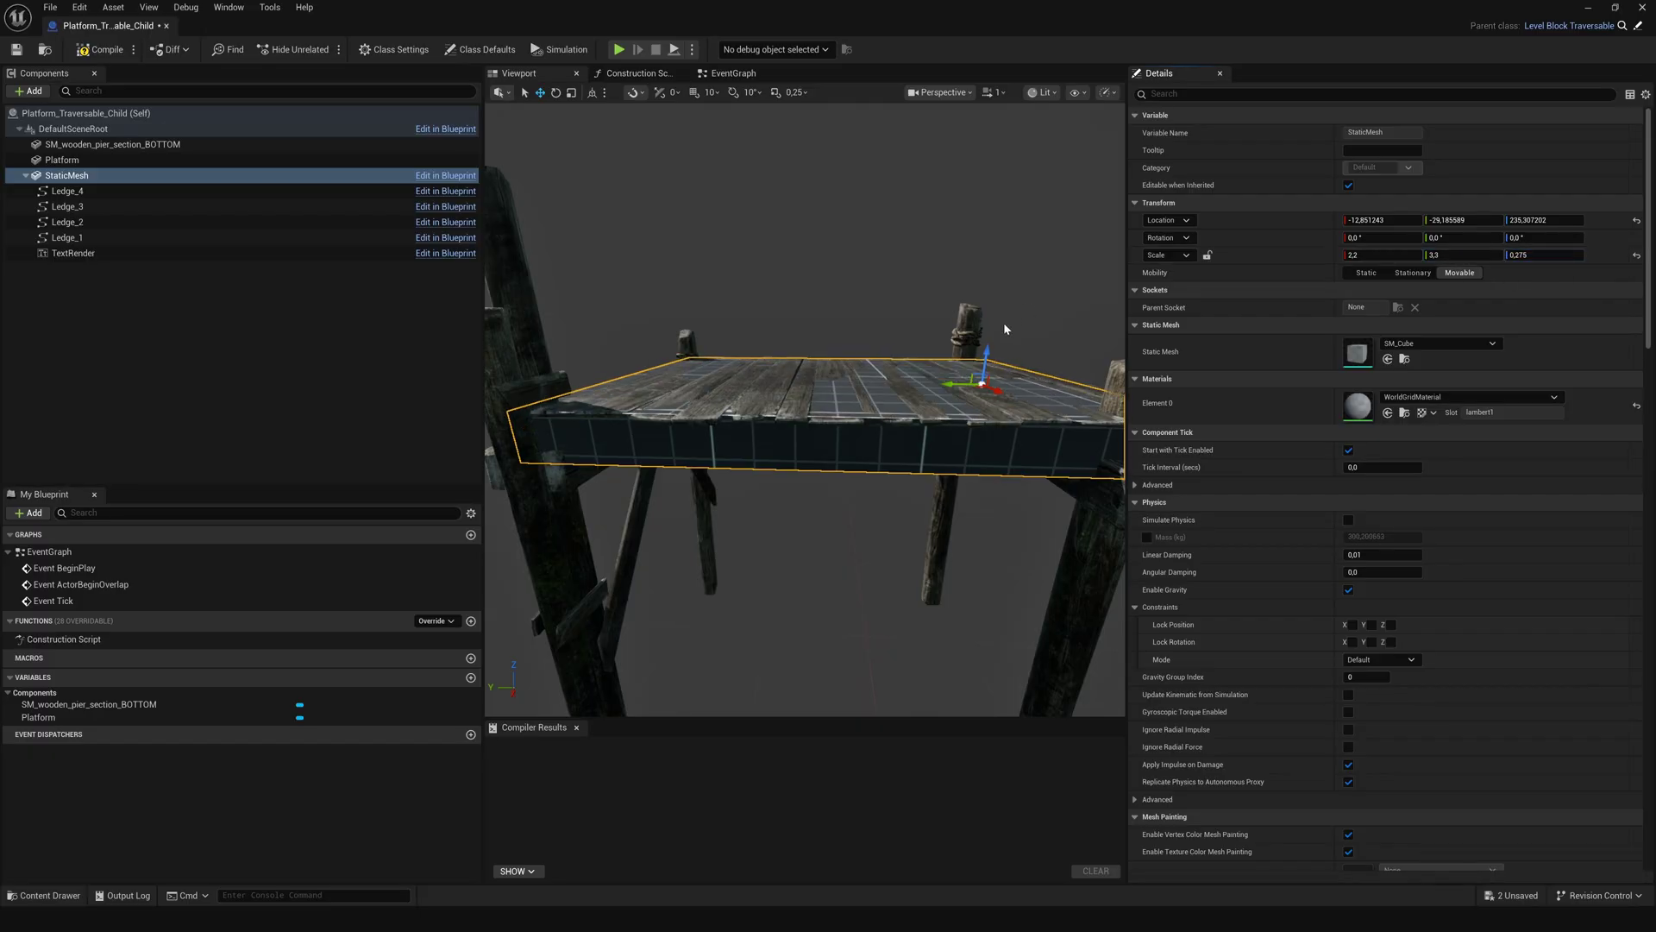
pyautogui.moveTo(1006, 332); pyautogui.dragTo(1040, 333, button='right')
pyautogui.moveTo(1022, 182)
pyautogui.mouseDown(button='right')
pyautogui.moveTo(948, 203)
pyautogui.moveTo(1022, 182)
pyautogui.mouseUp(button='right')
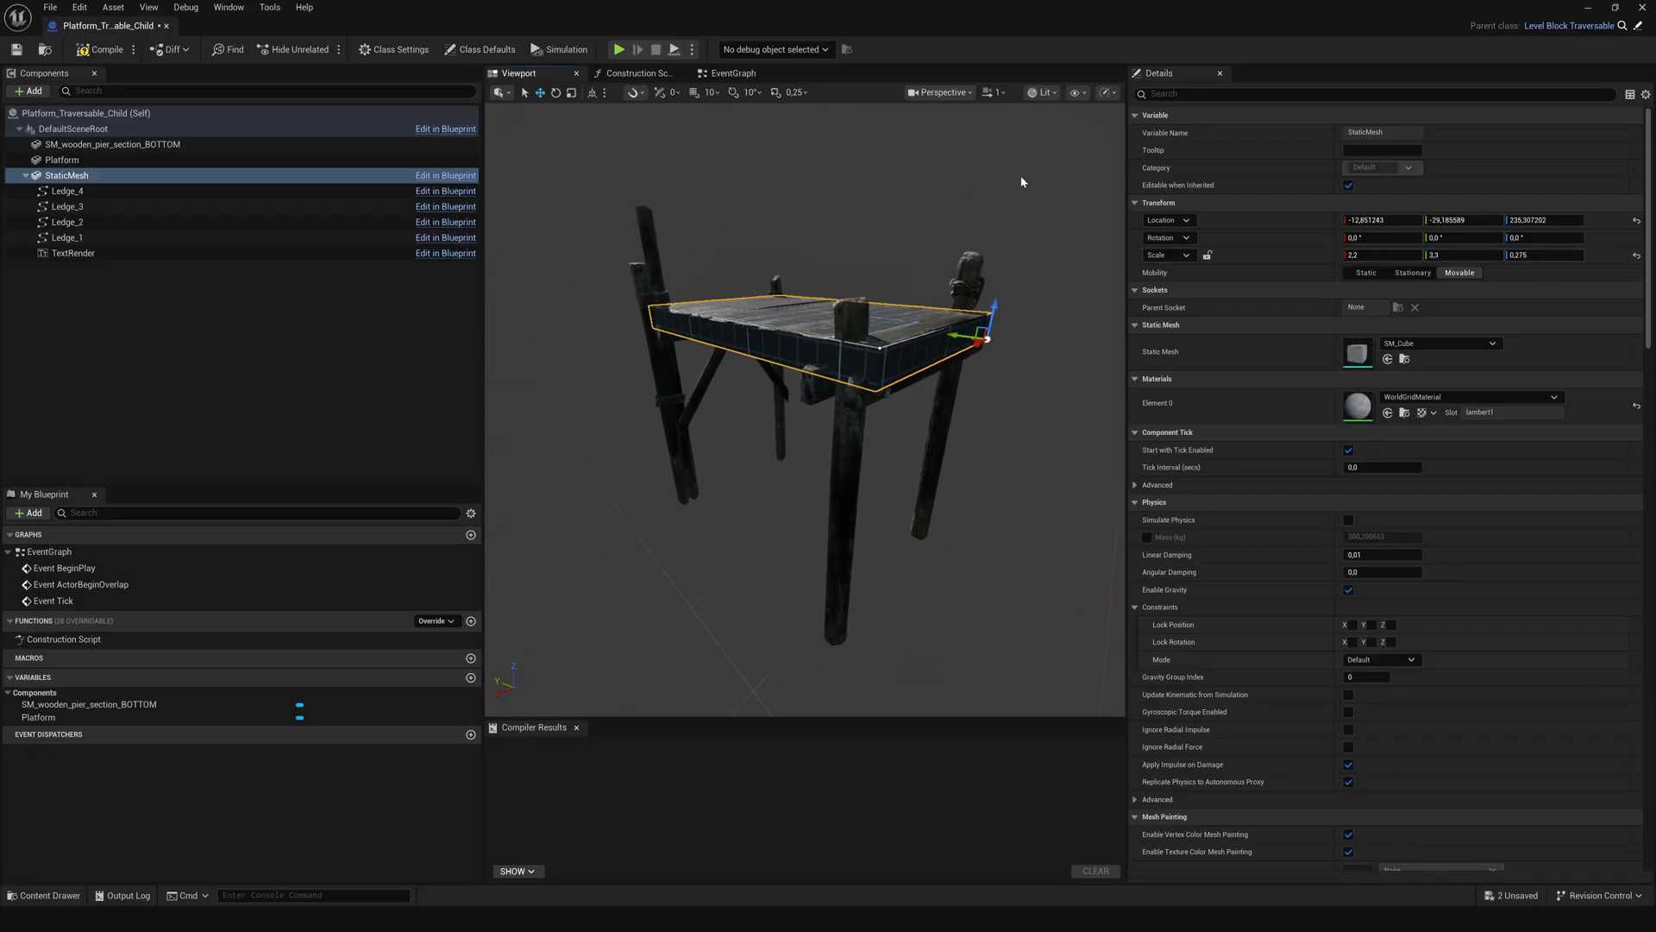
# Step: Inspect the SM_wooden_pier_section_BOTTOM and Platform mesh components one after the other
pyautogui.click(324, 307)
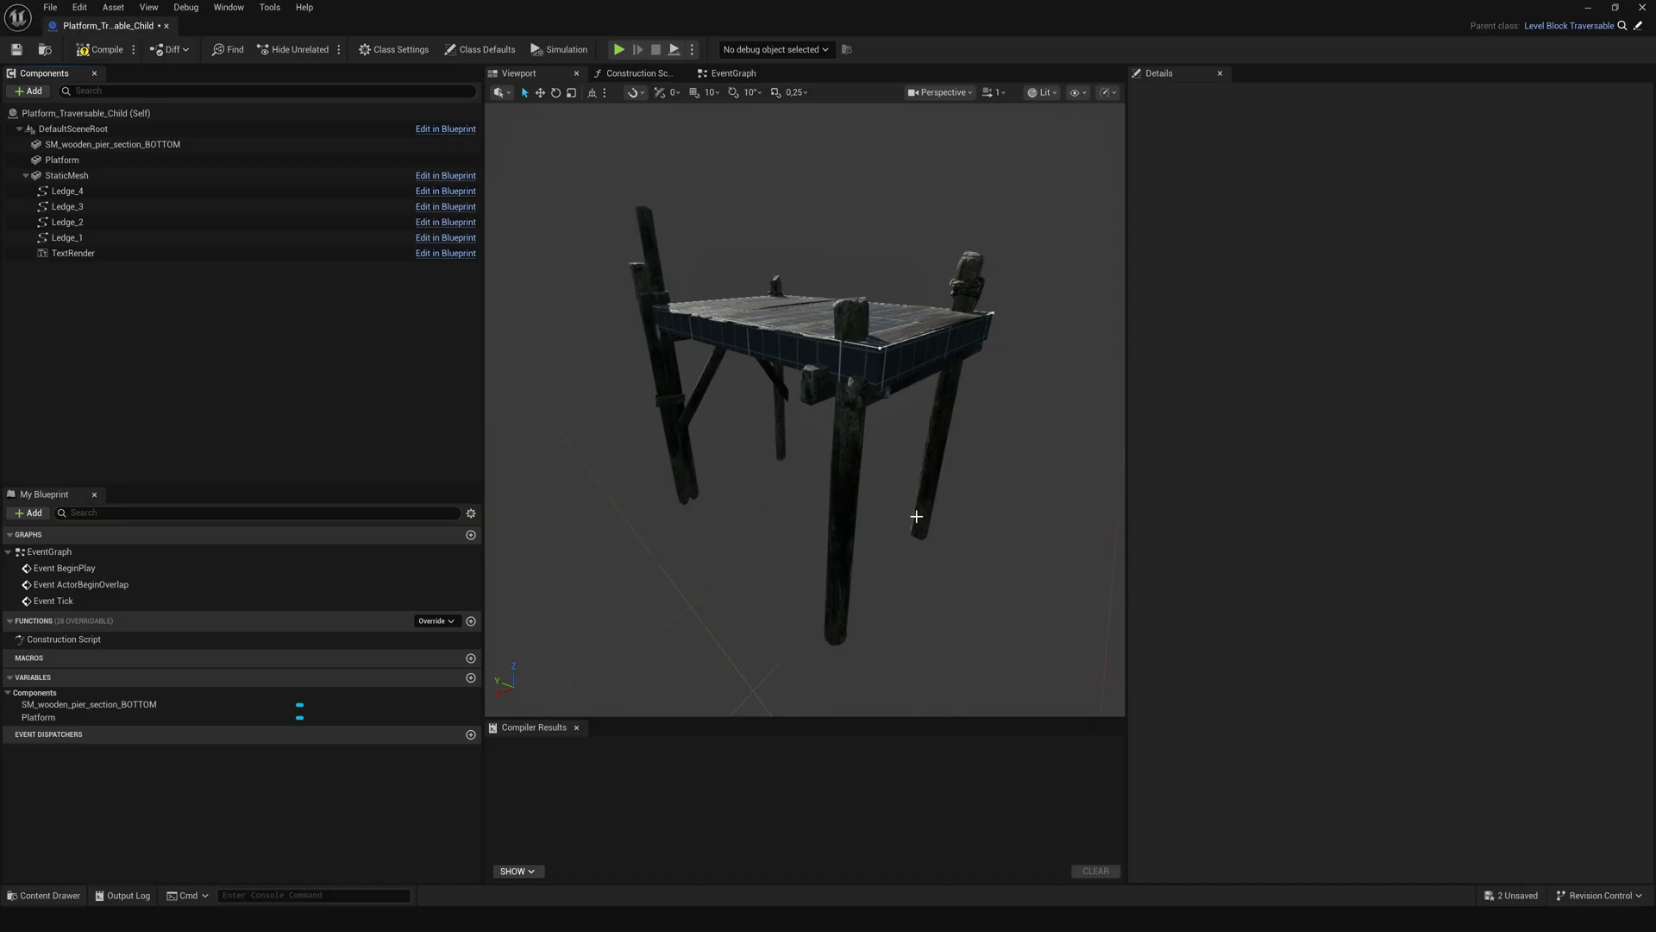
pyautogui.click(95, 145)
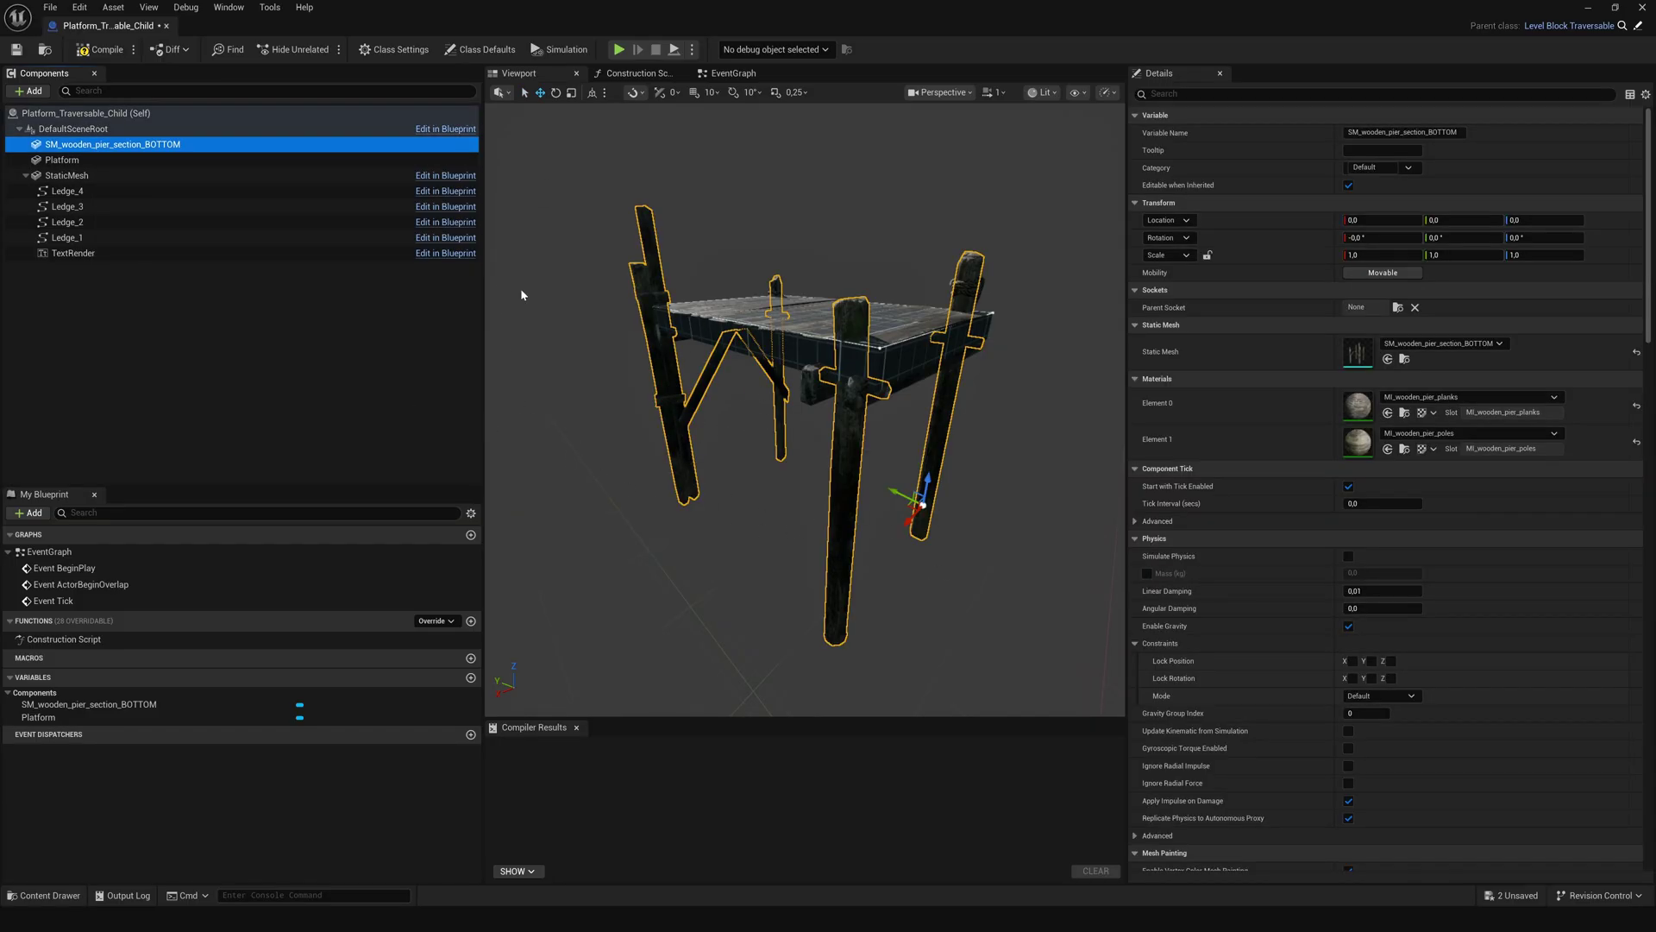
pyautogui.click(65, 159)
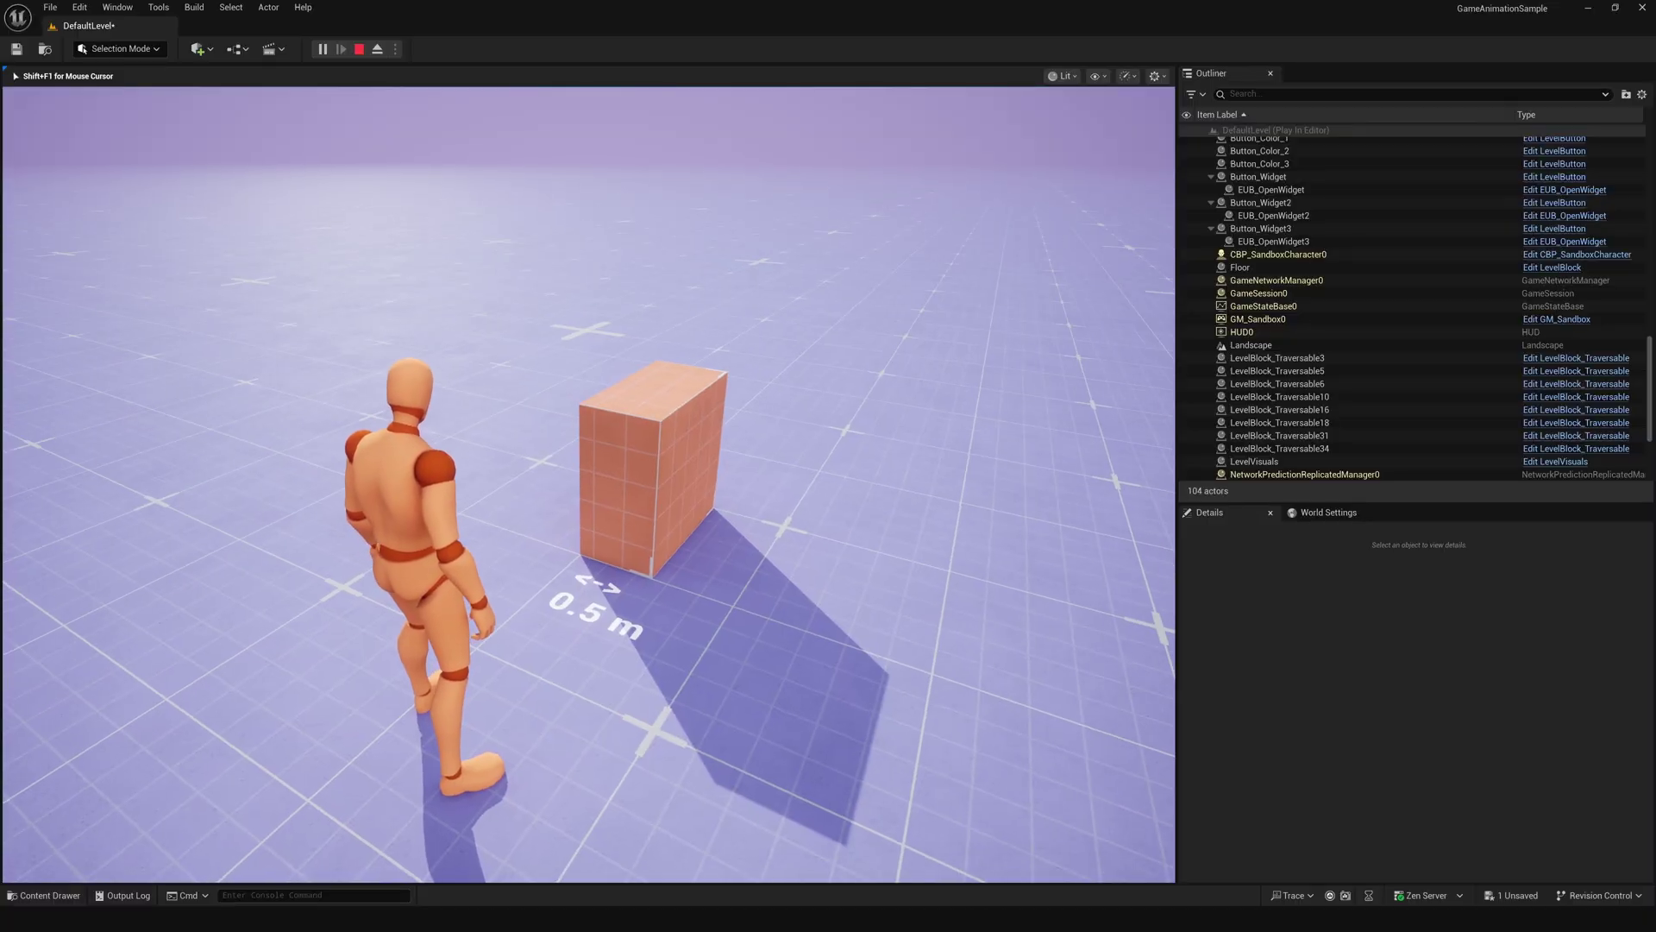
# Step: In the running GameAnimationSample DefaultLevel, test traversing the block marked 0.5 m wide, and walk the character back from it
pyautogui.press('w')
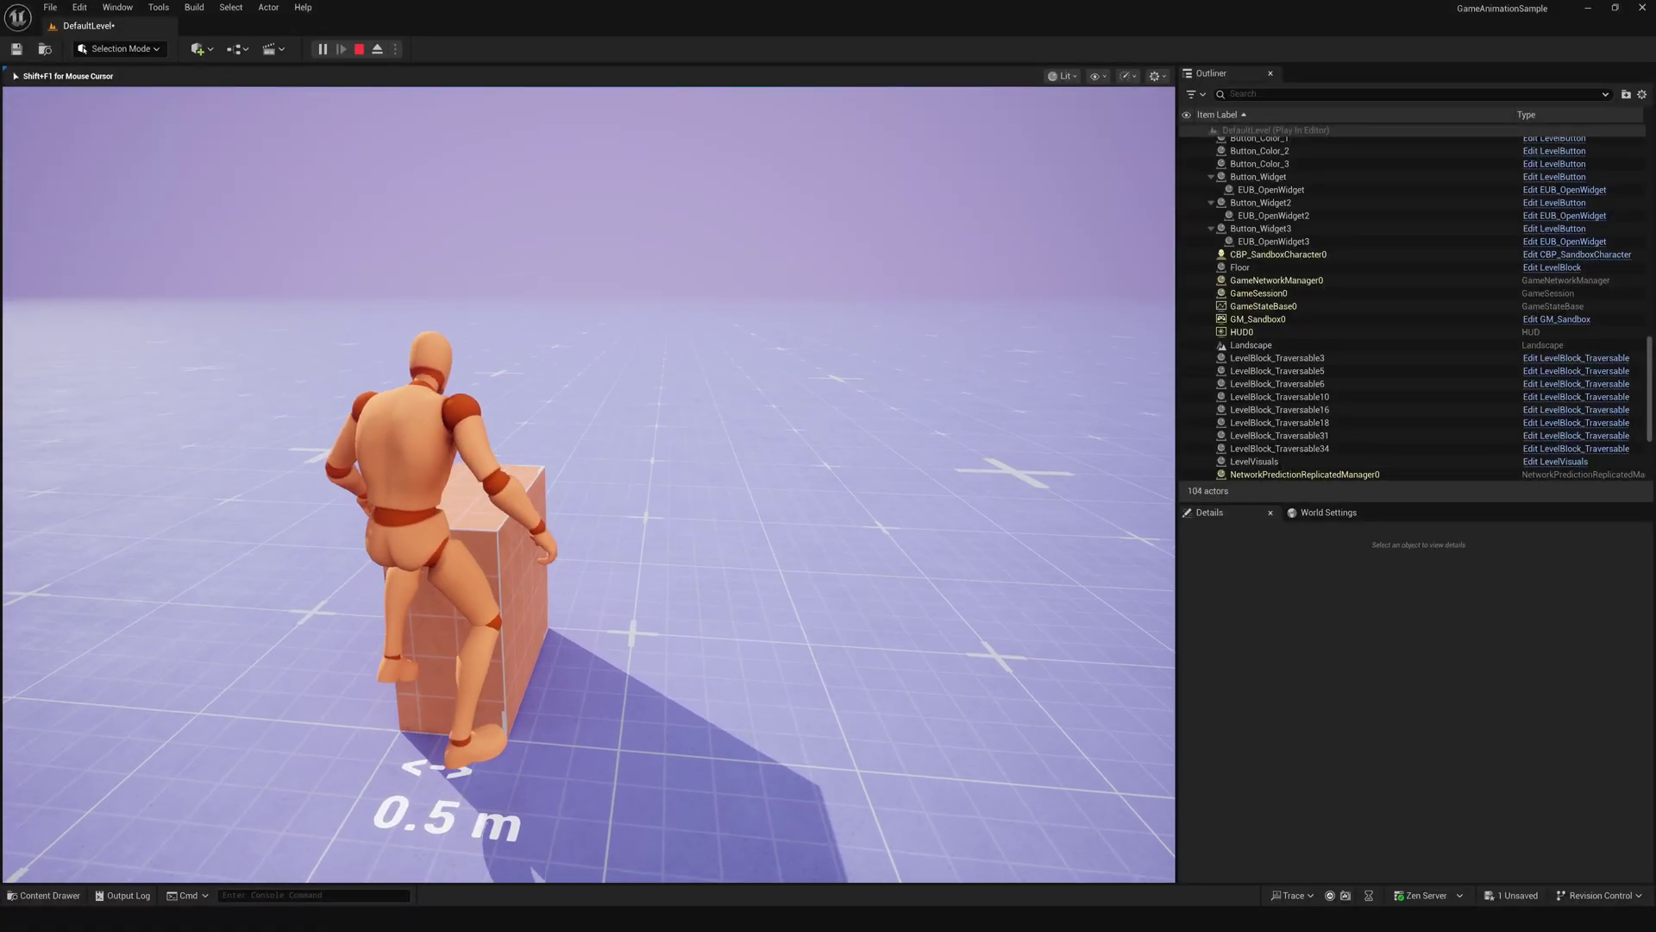
pyautogui.press('space')
pyautogui.press('space')
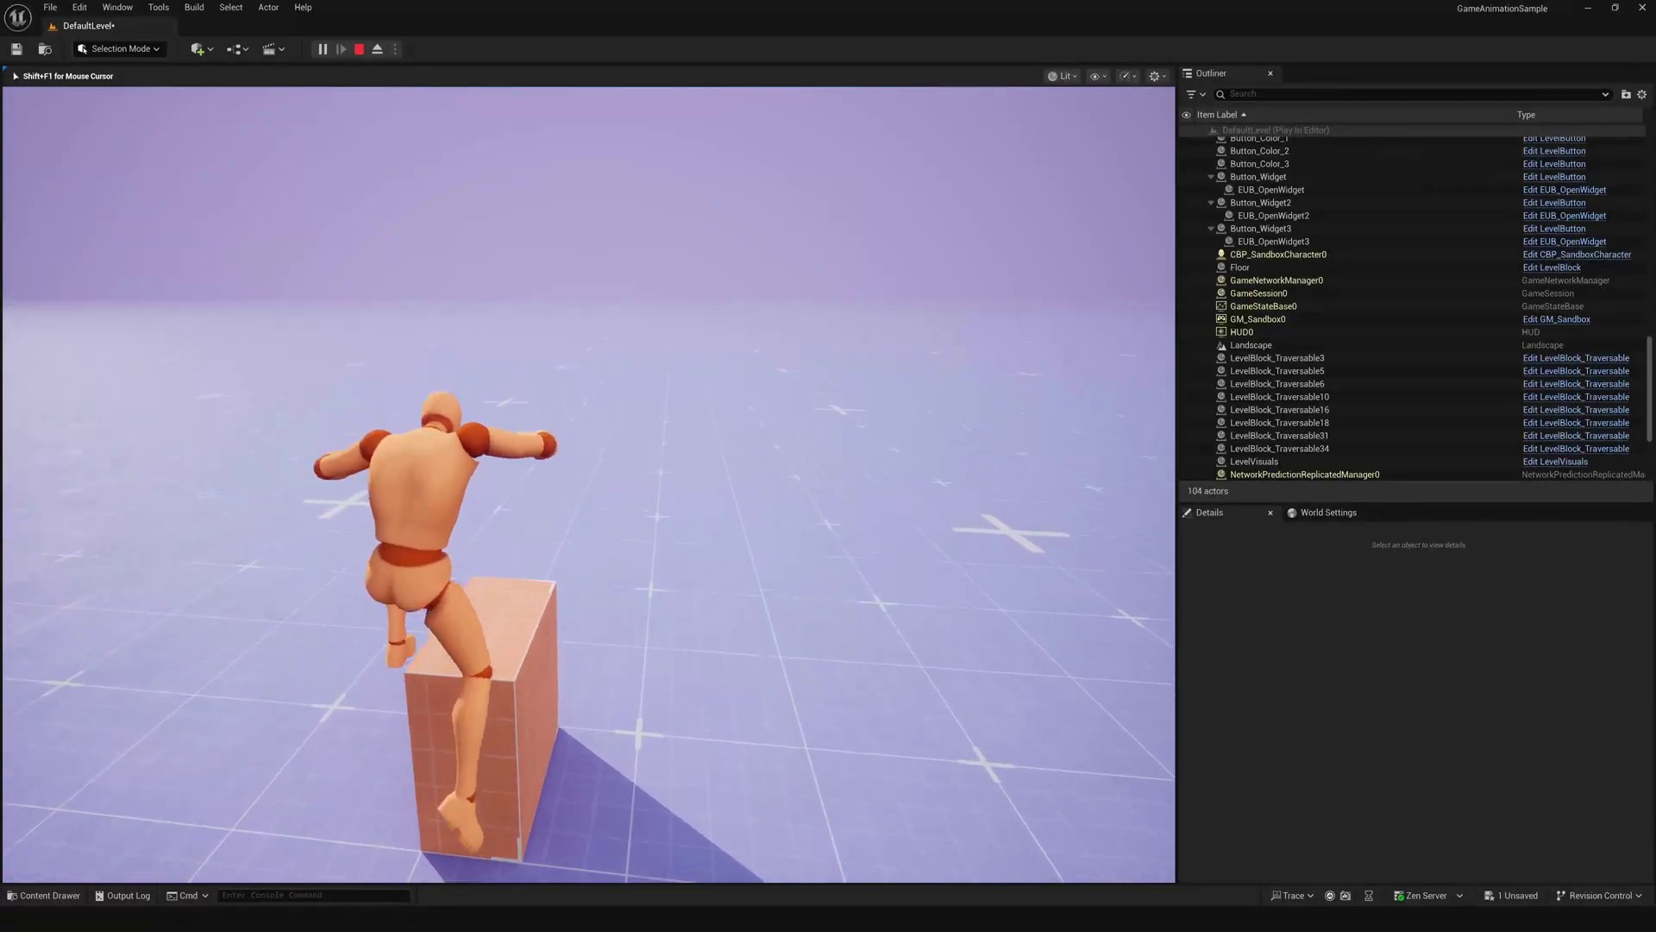
pyautogui.press('s')
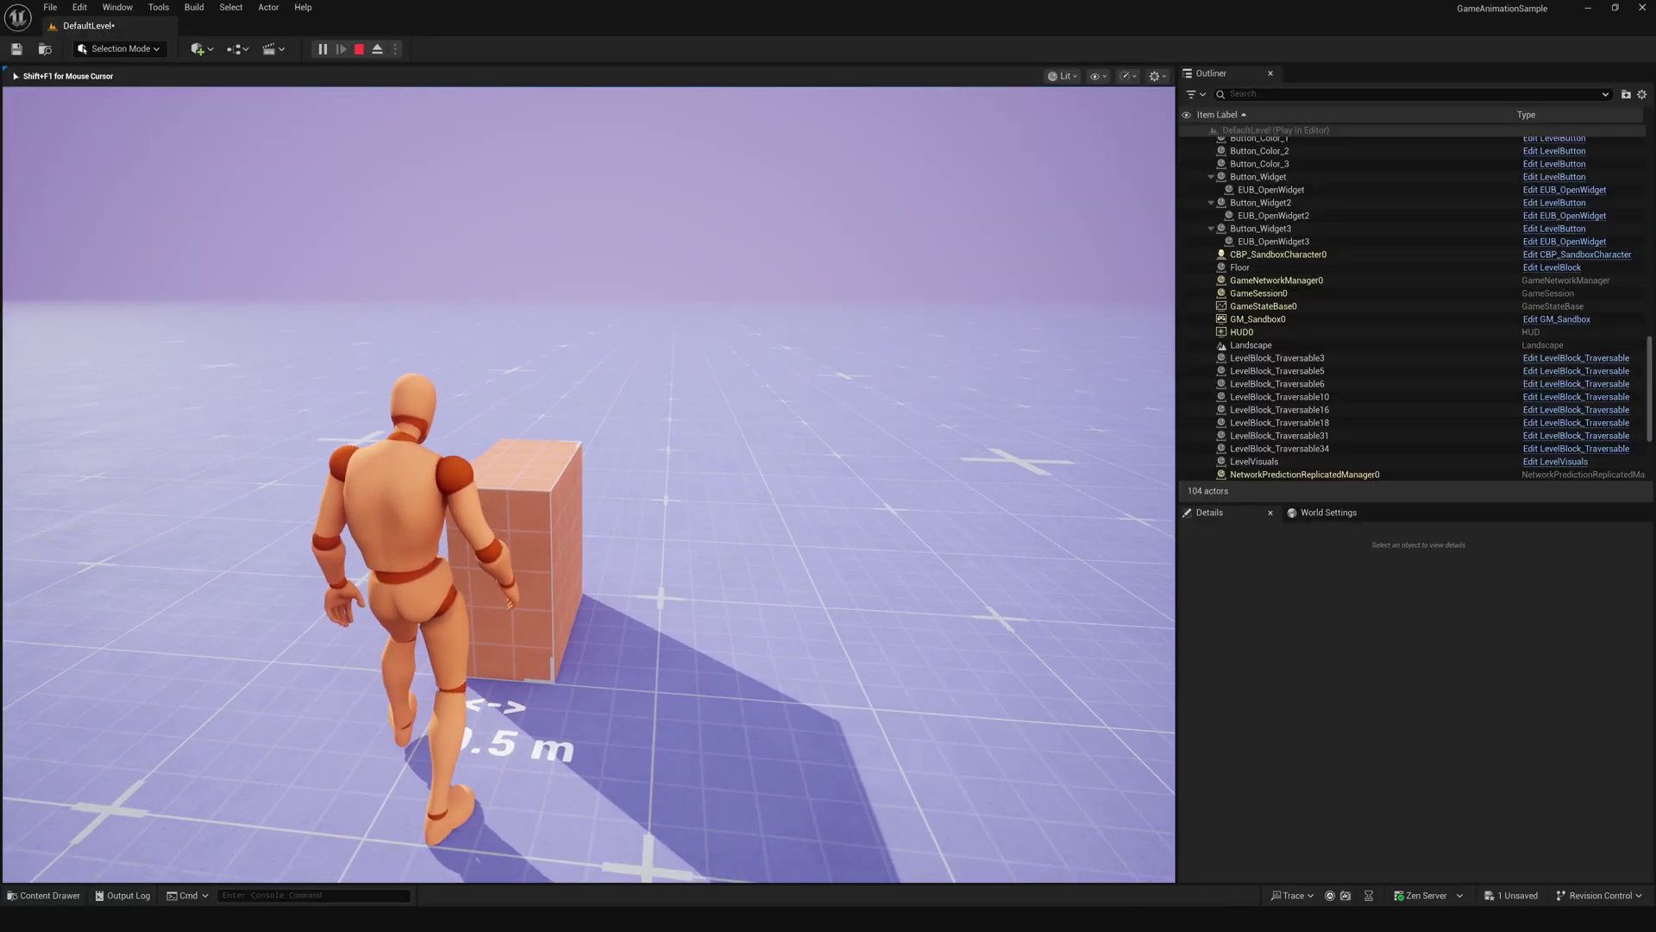
pyautogui.press('s')
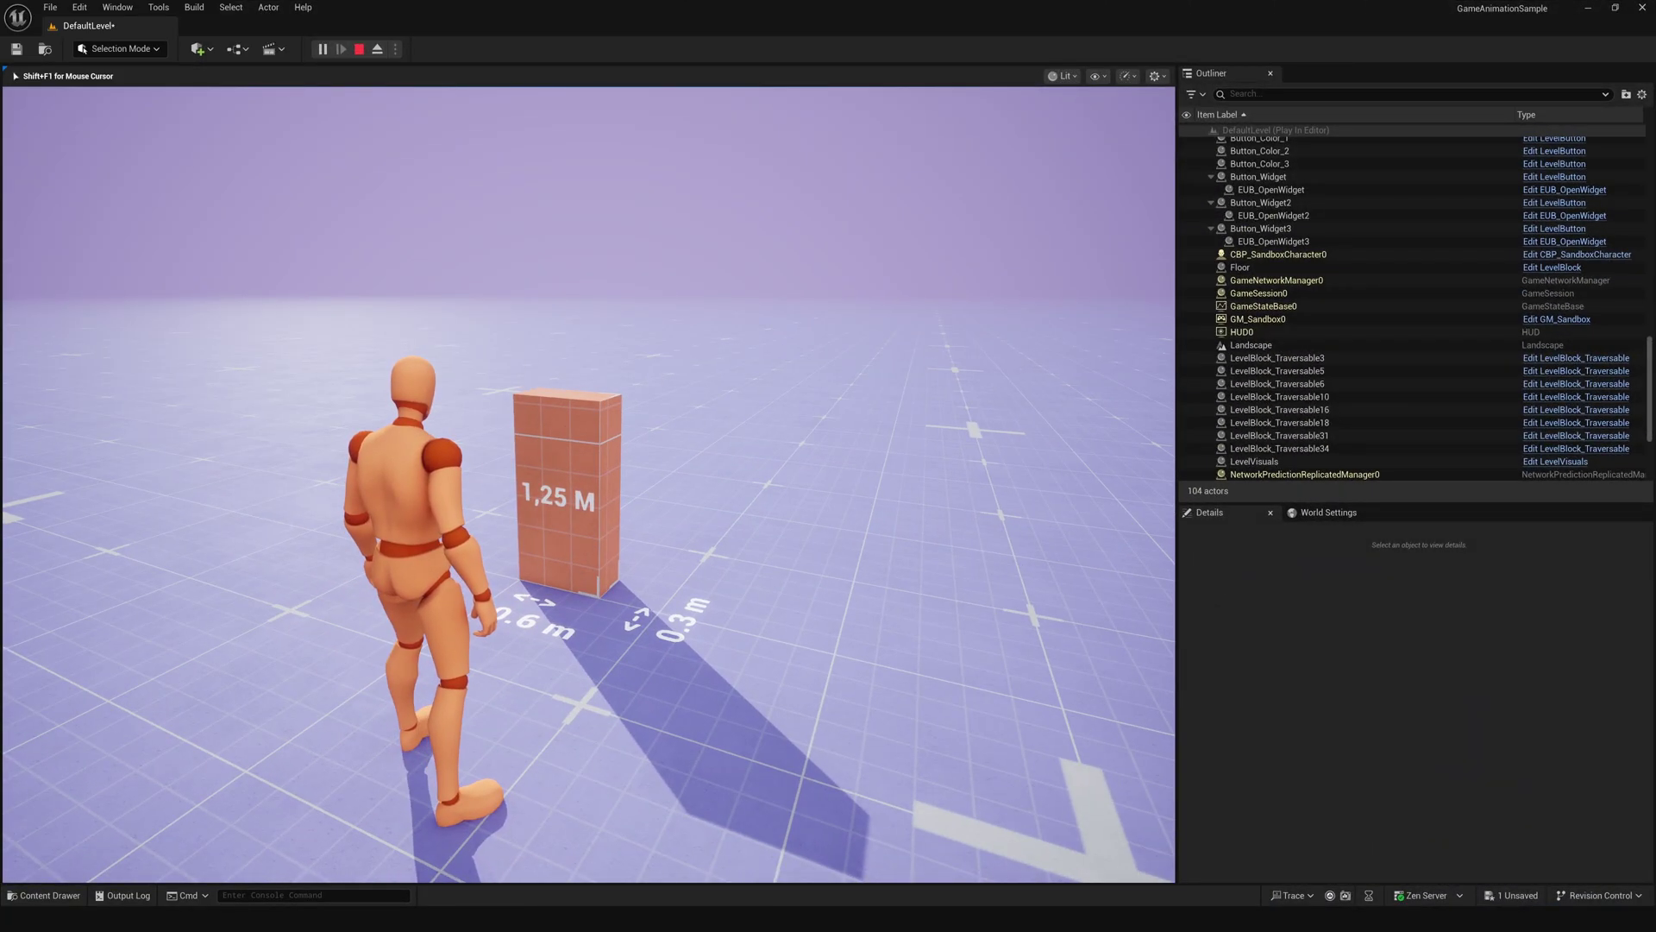
# Step: Test traversing the 1.25 m high, 0.6 by 0.3 m block, repeating the approach from its front
pyautogui.press('w')
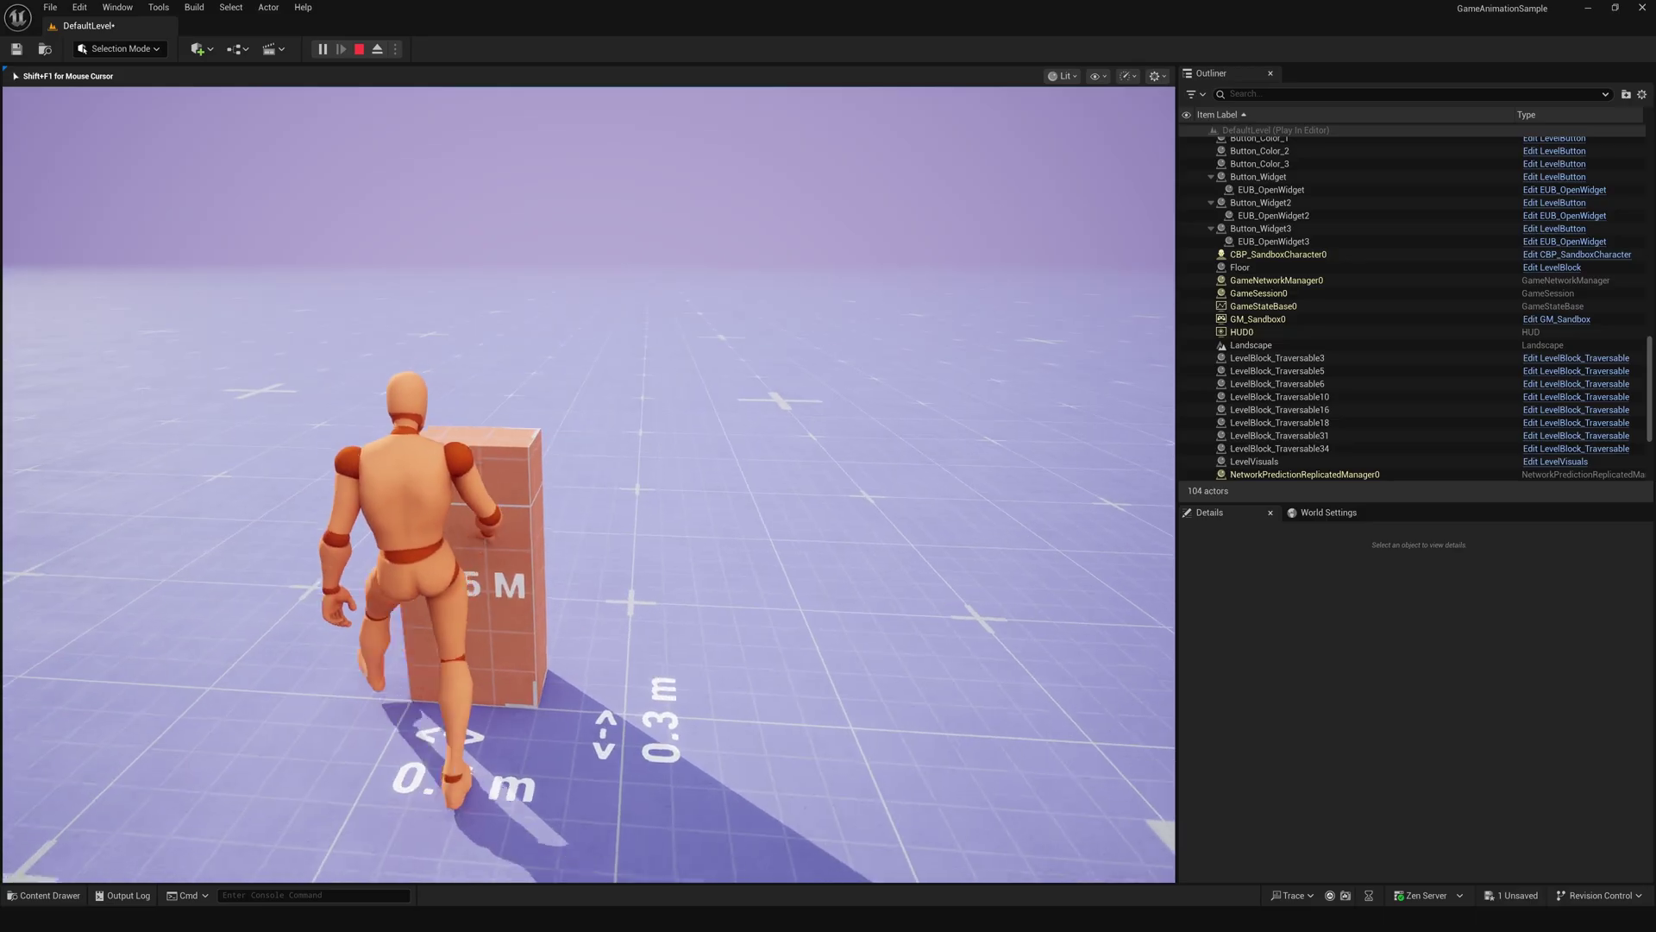
pyautogui.press('space')
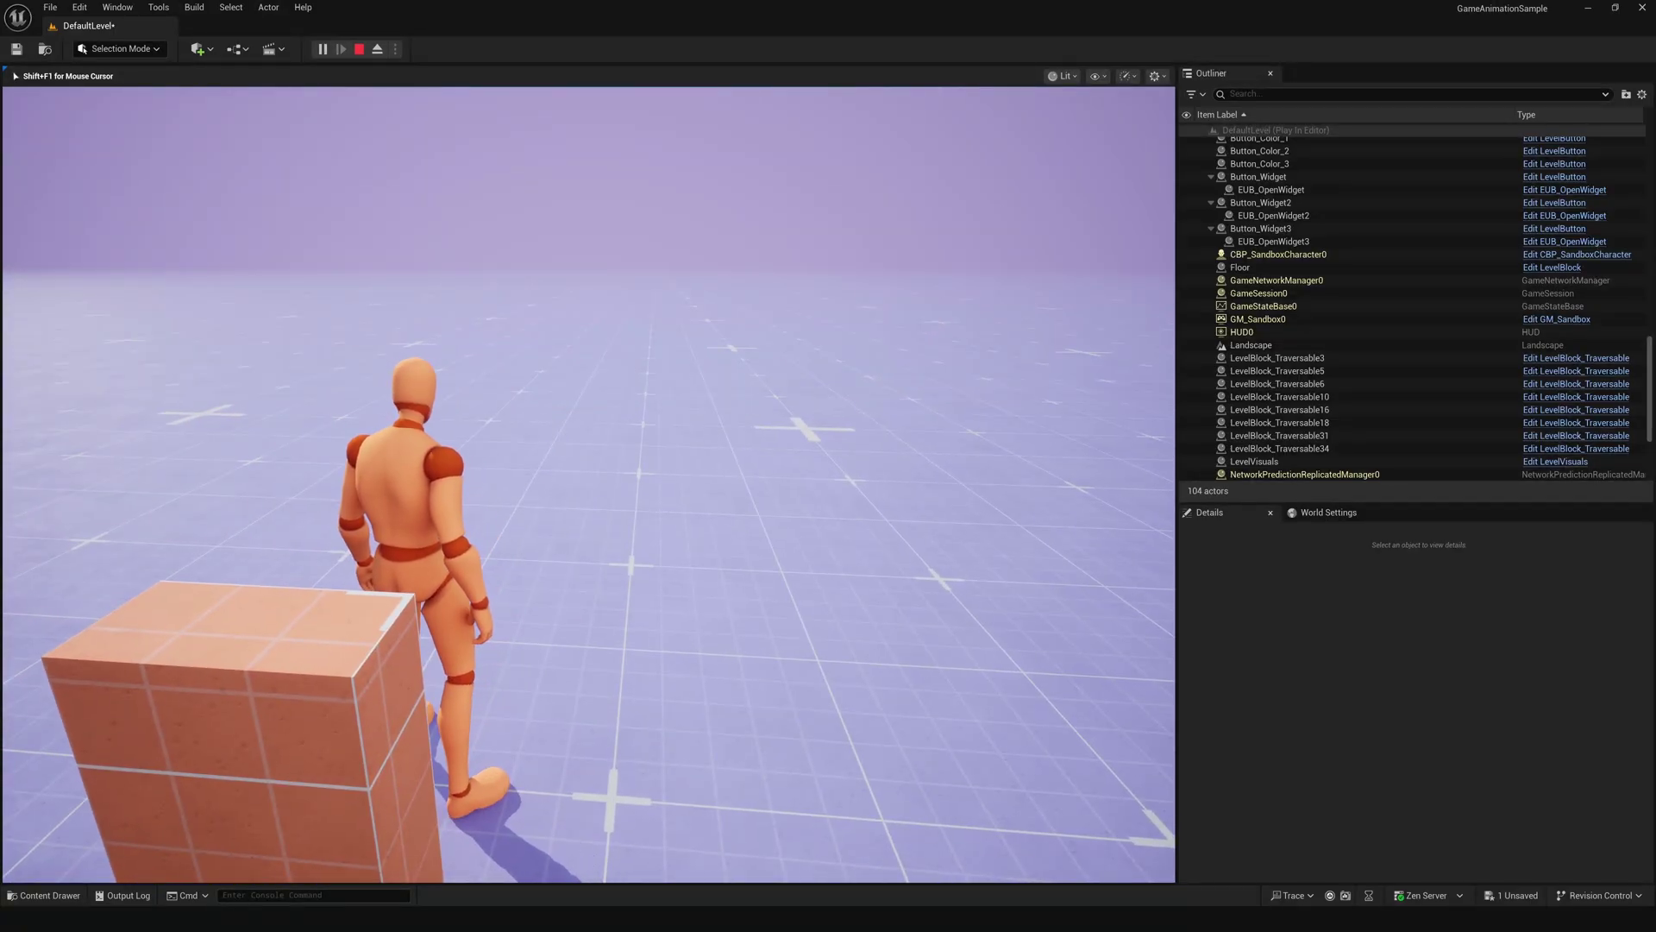
pyautogui.press('s')
pyautogui.press('a')
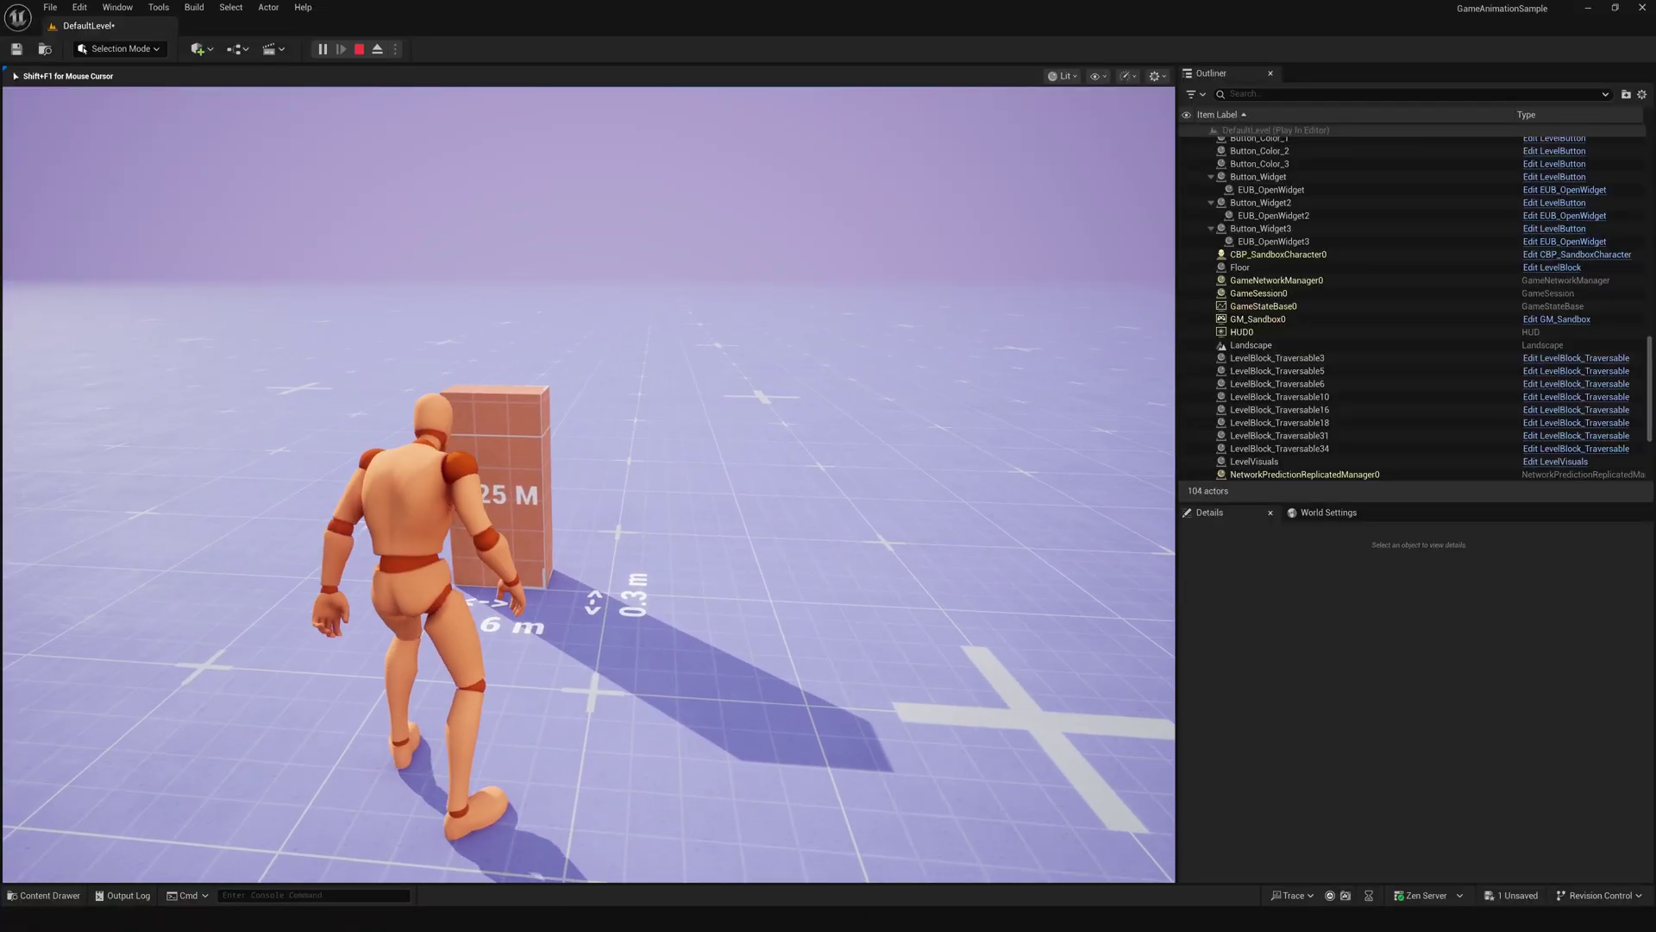
pyautogui.press('w')
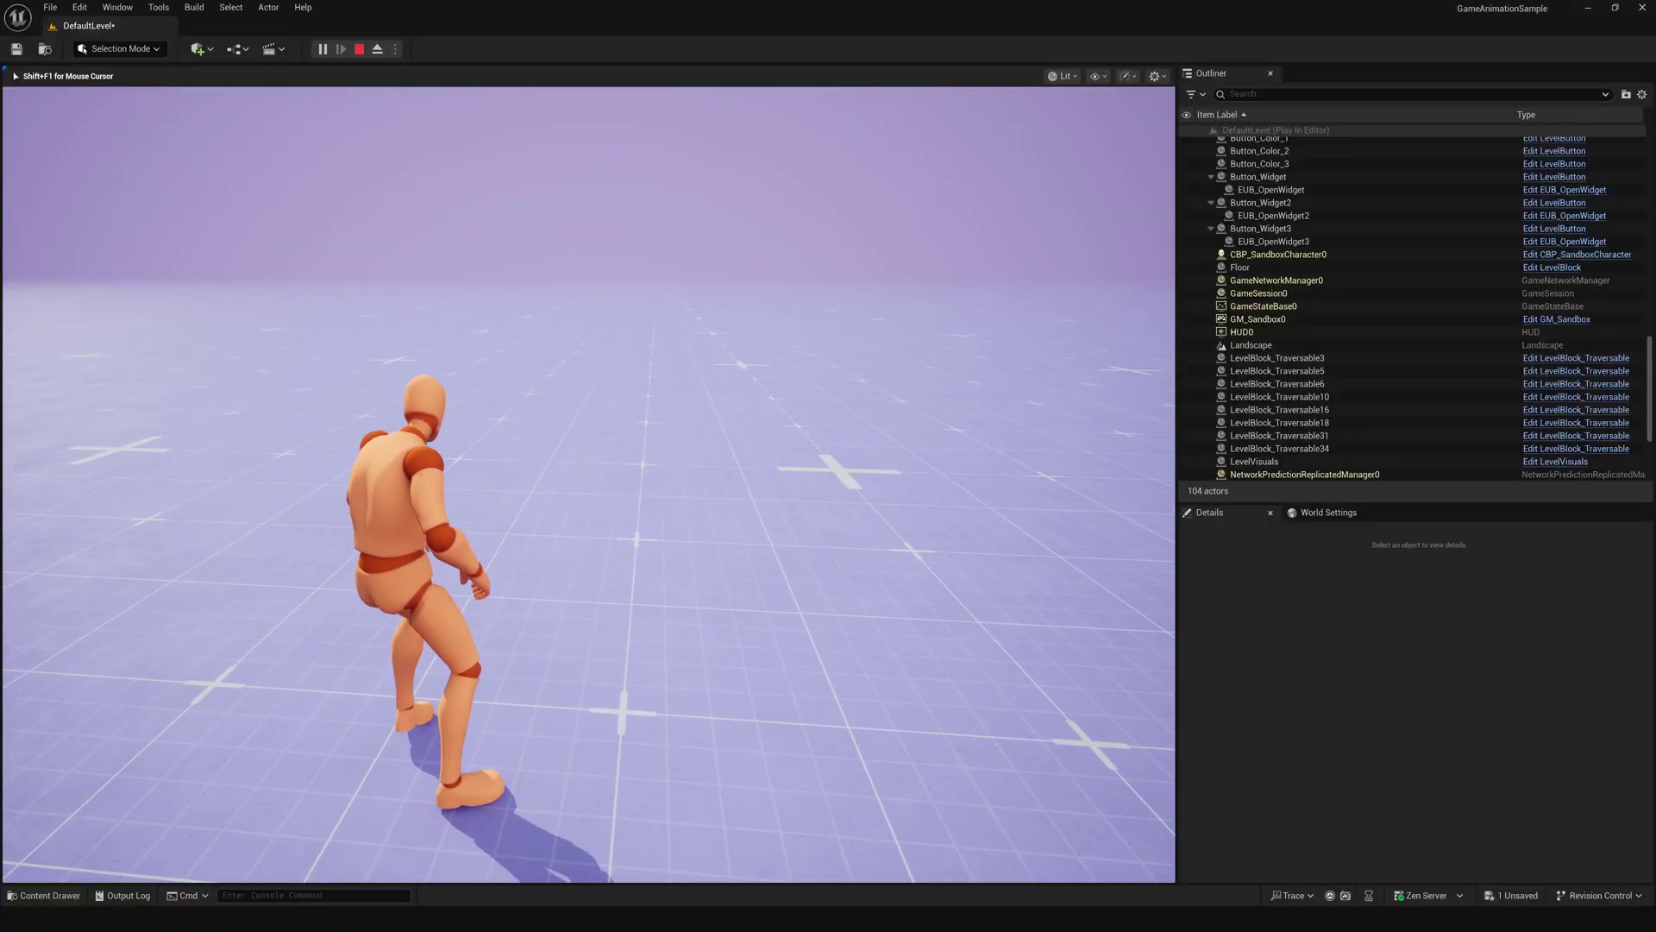
pyautogui.press('w')
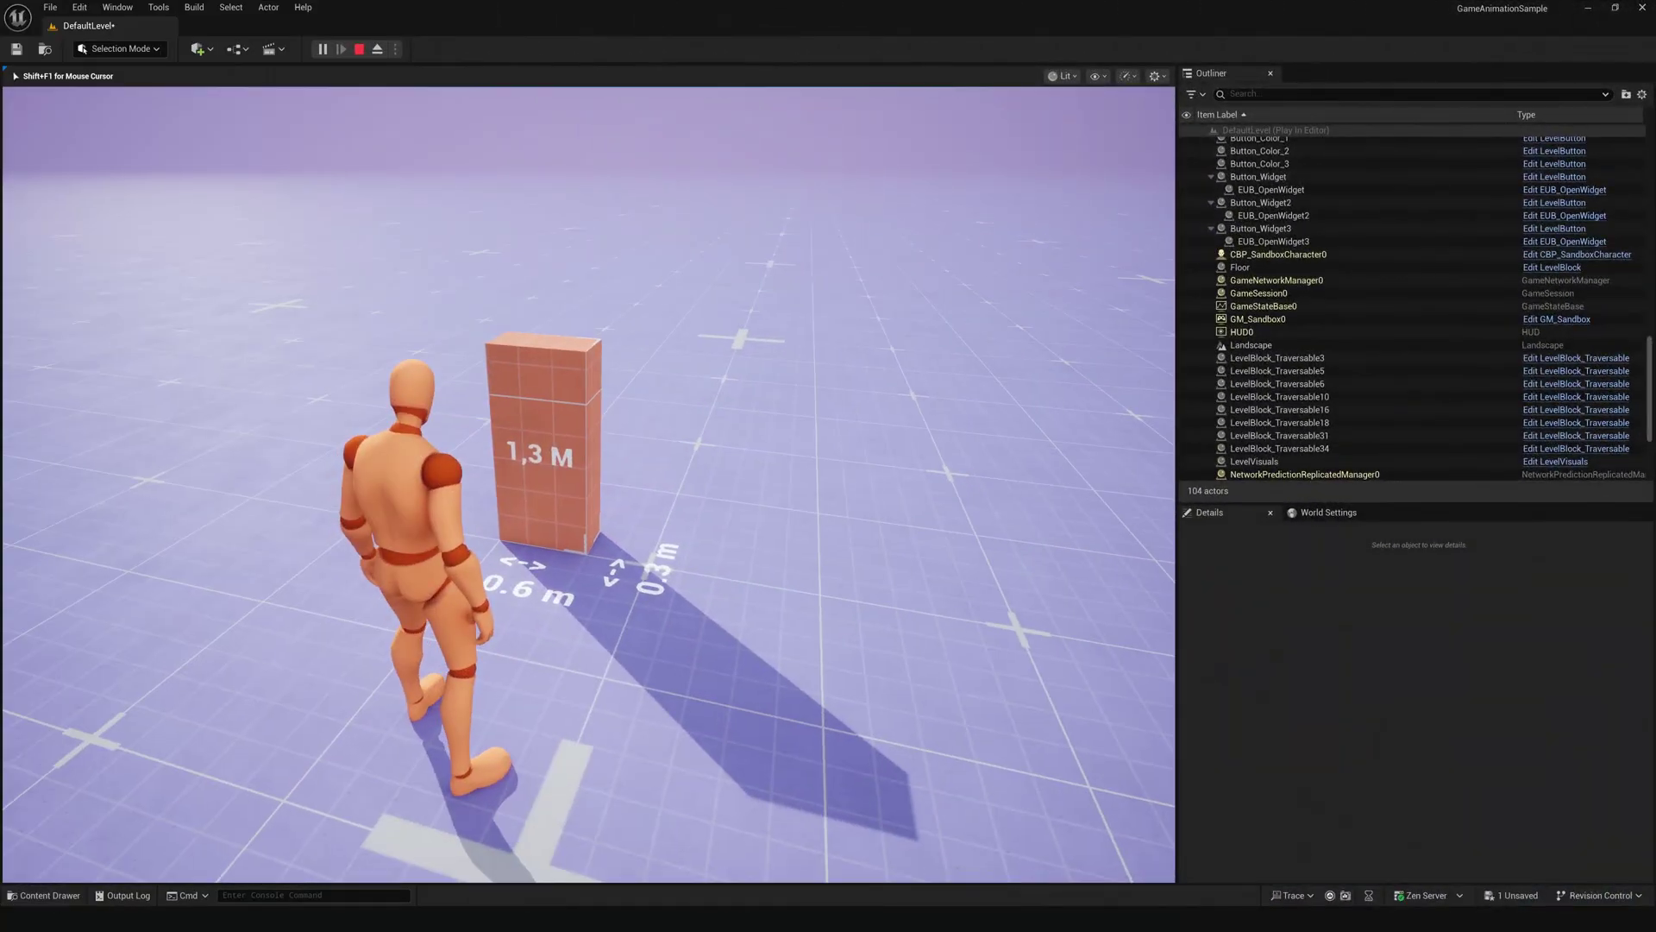
# Step: Test traversing the 1.3 m high, 0.6 by 0.3 m block with repeated approaches
pyautogui.press('w')
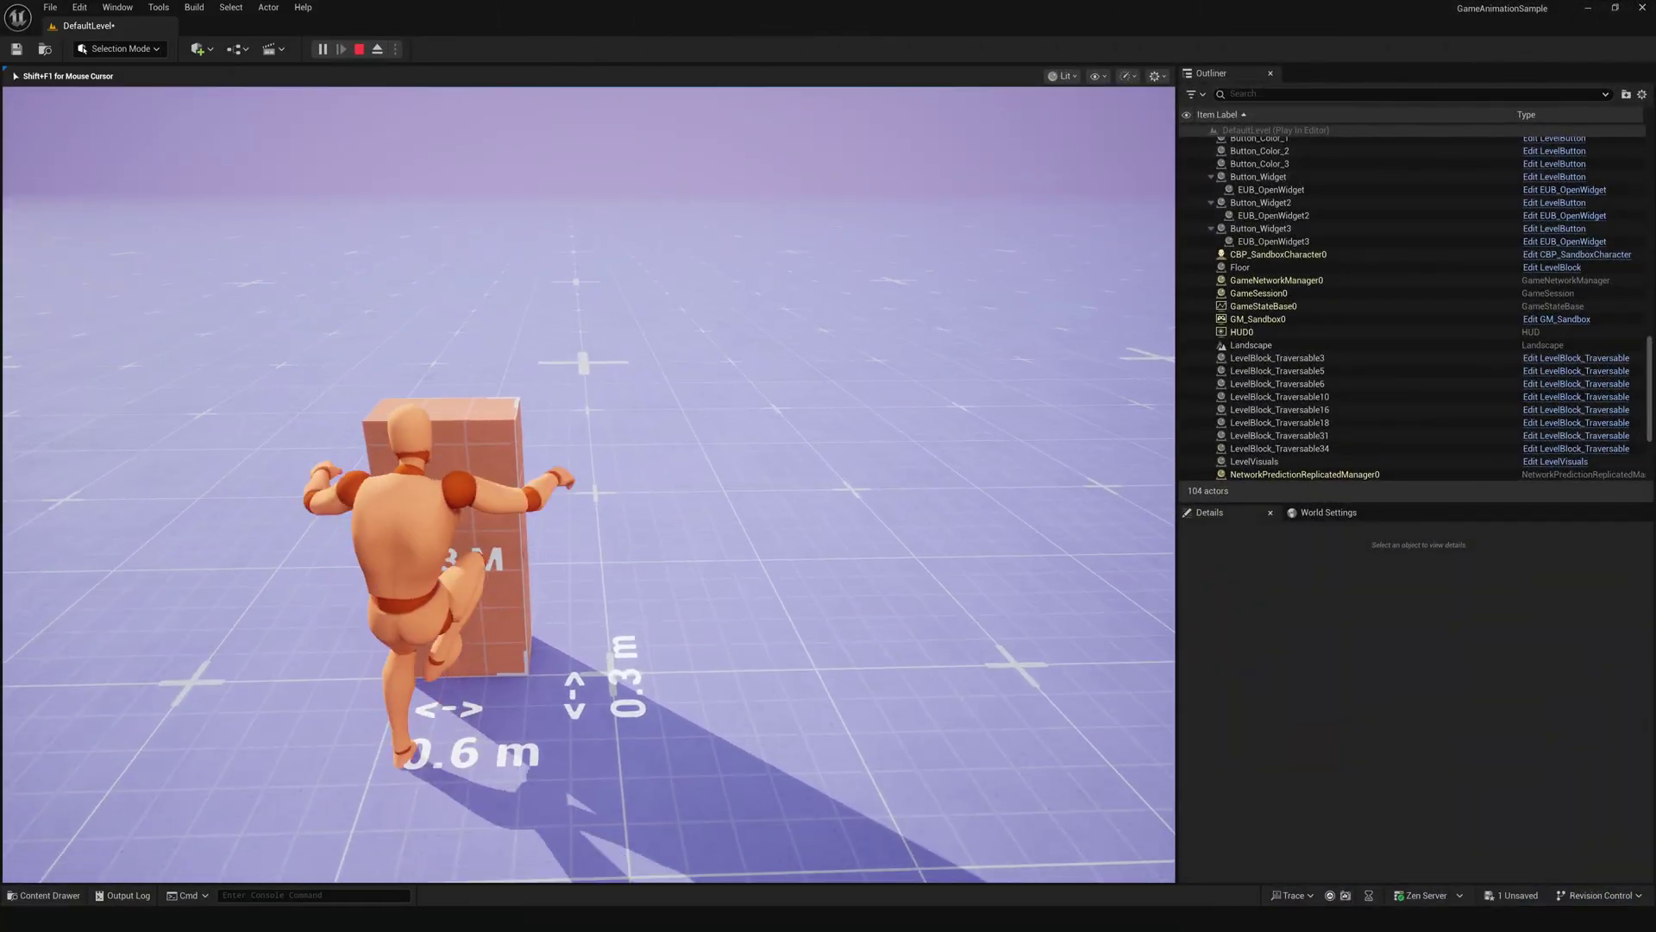
pyautogui.press('w')
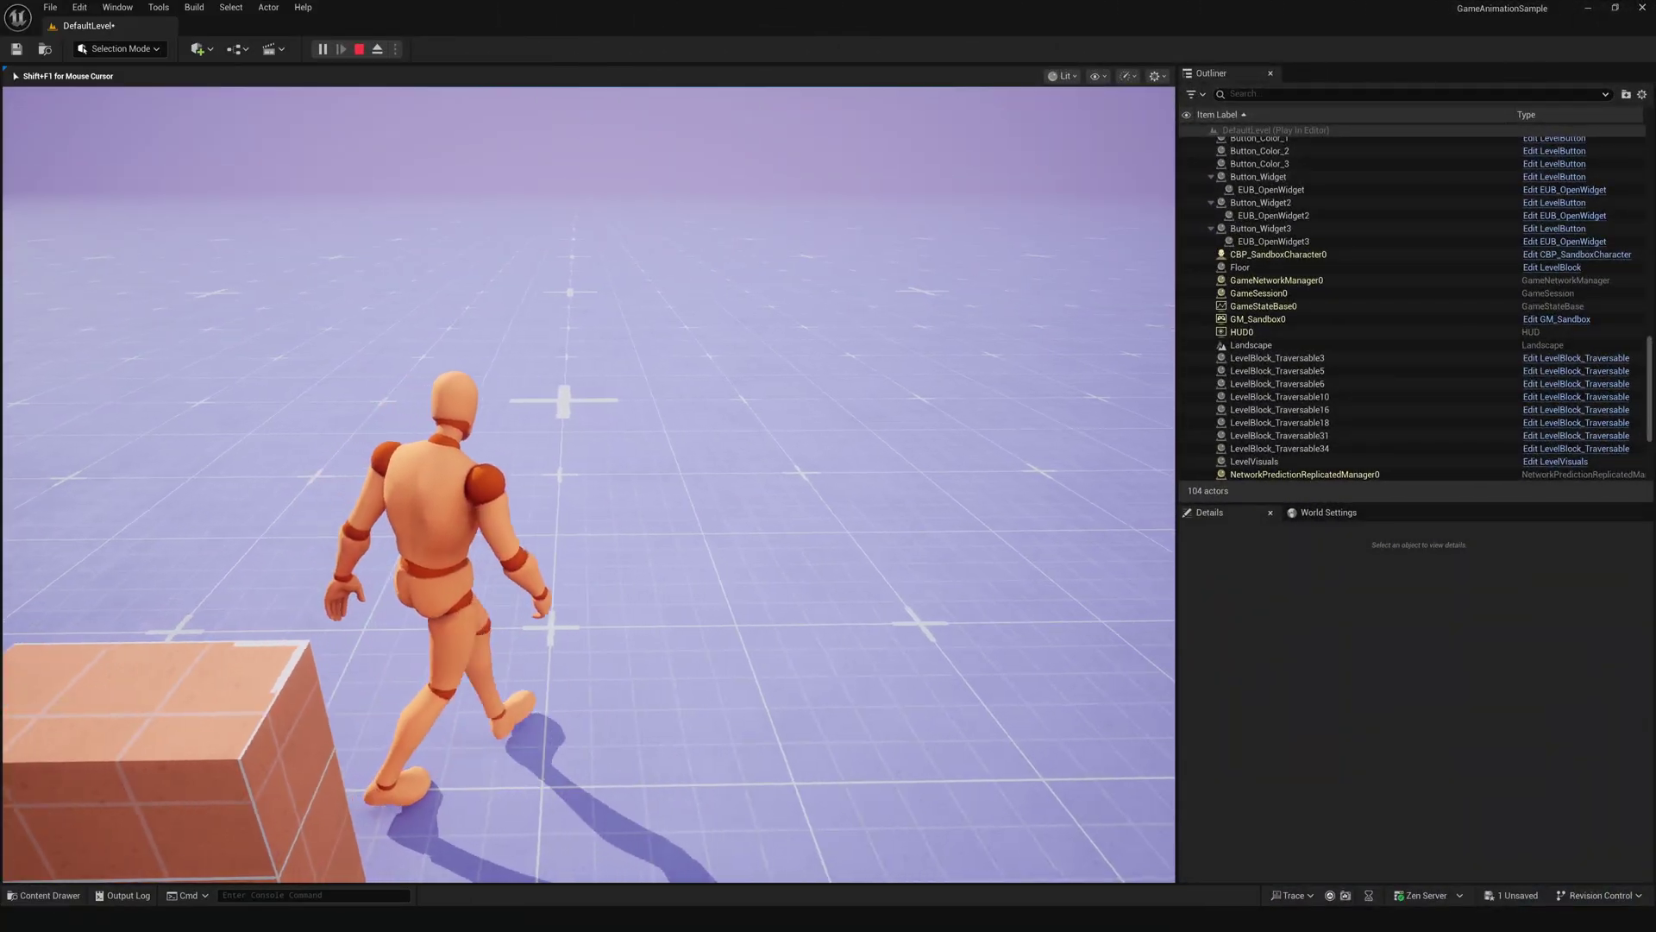
pyautogui.press('w')
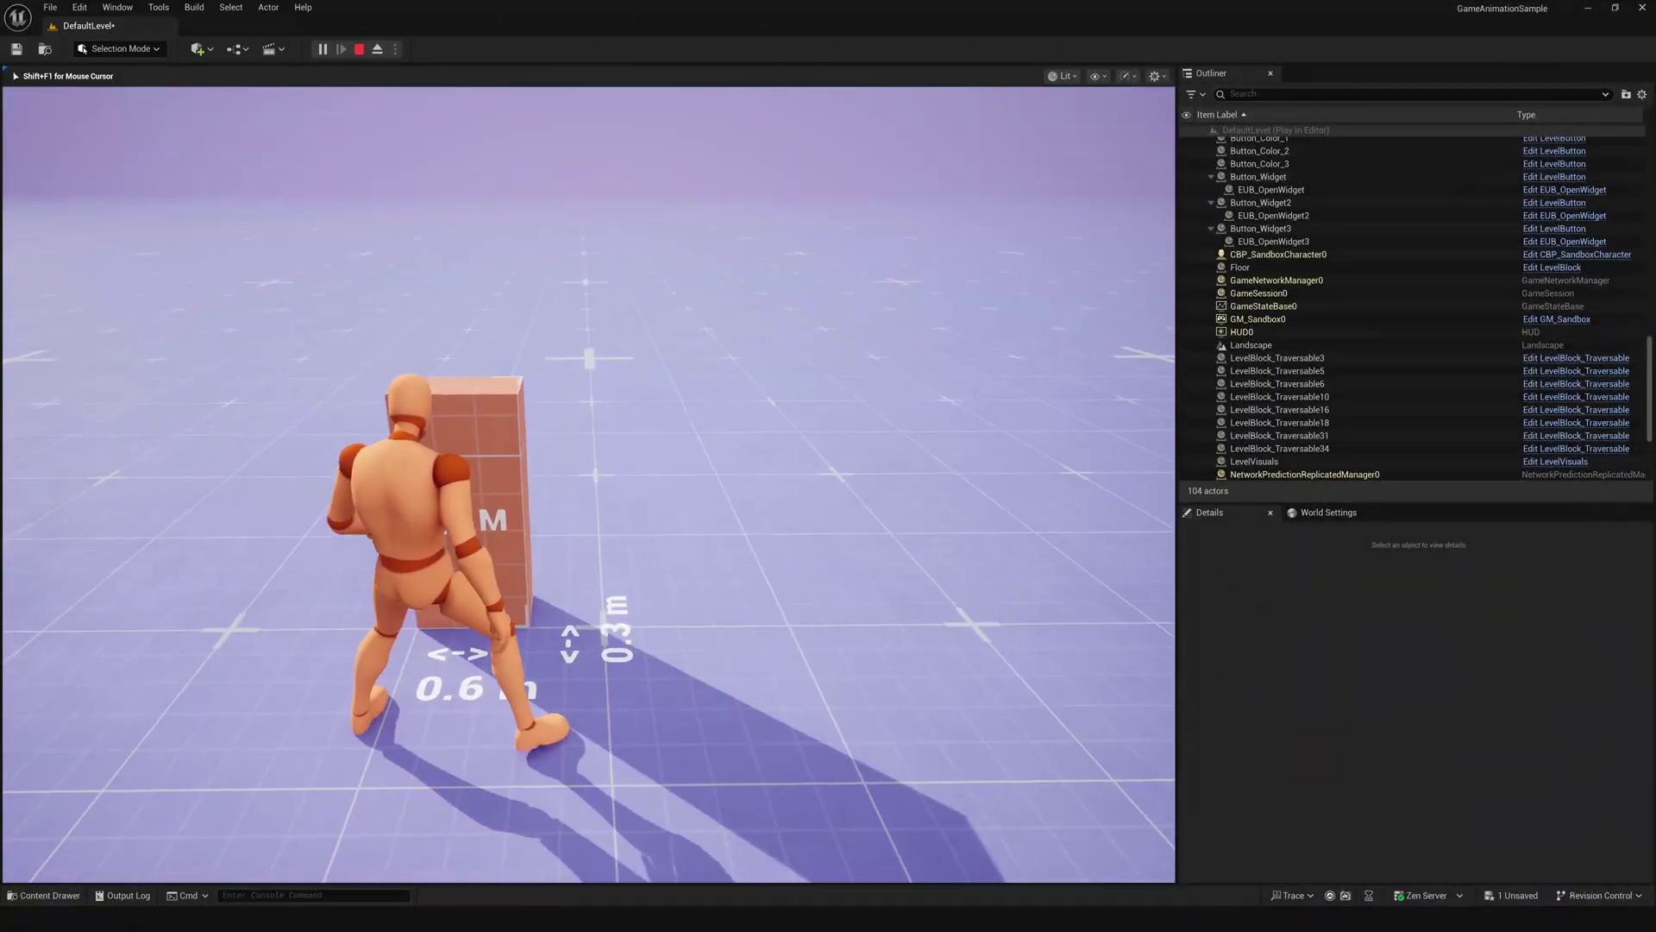
pyautogui.press('space')
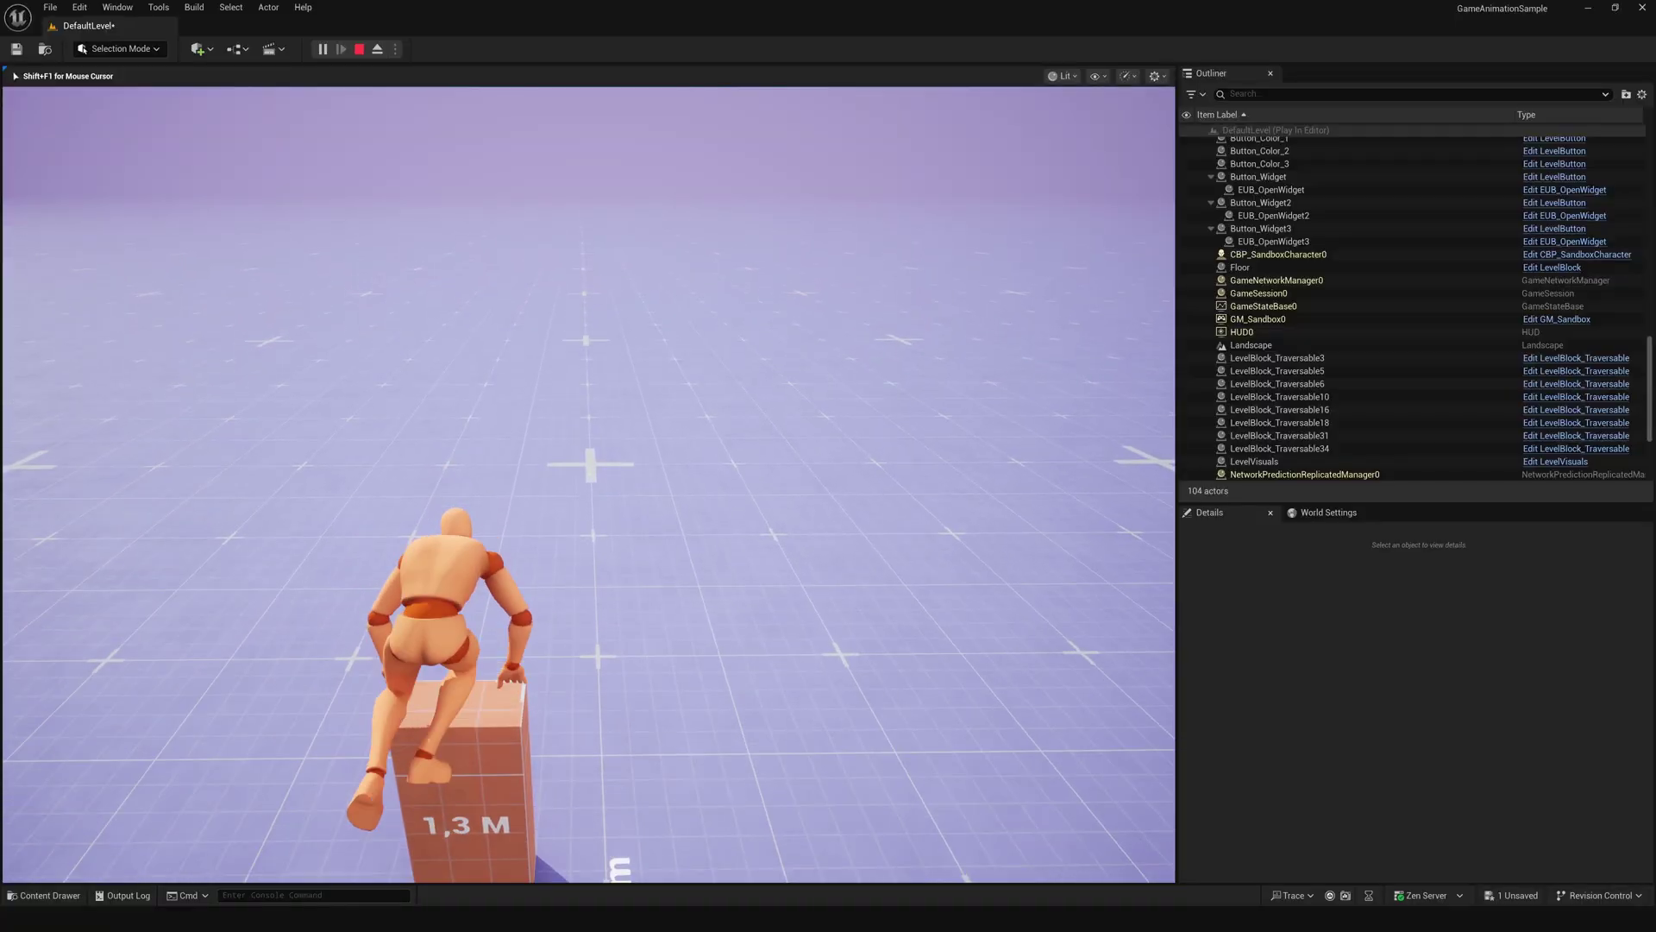
pyautogui.press('w')
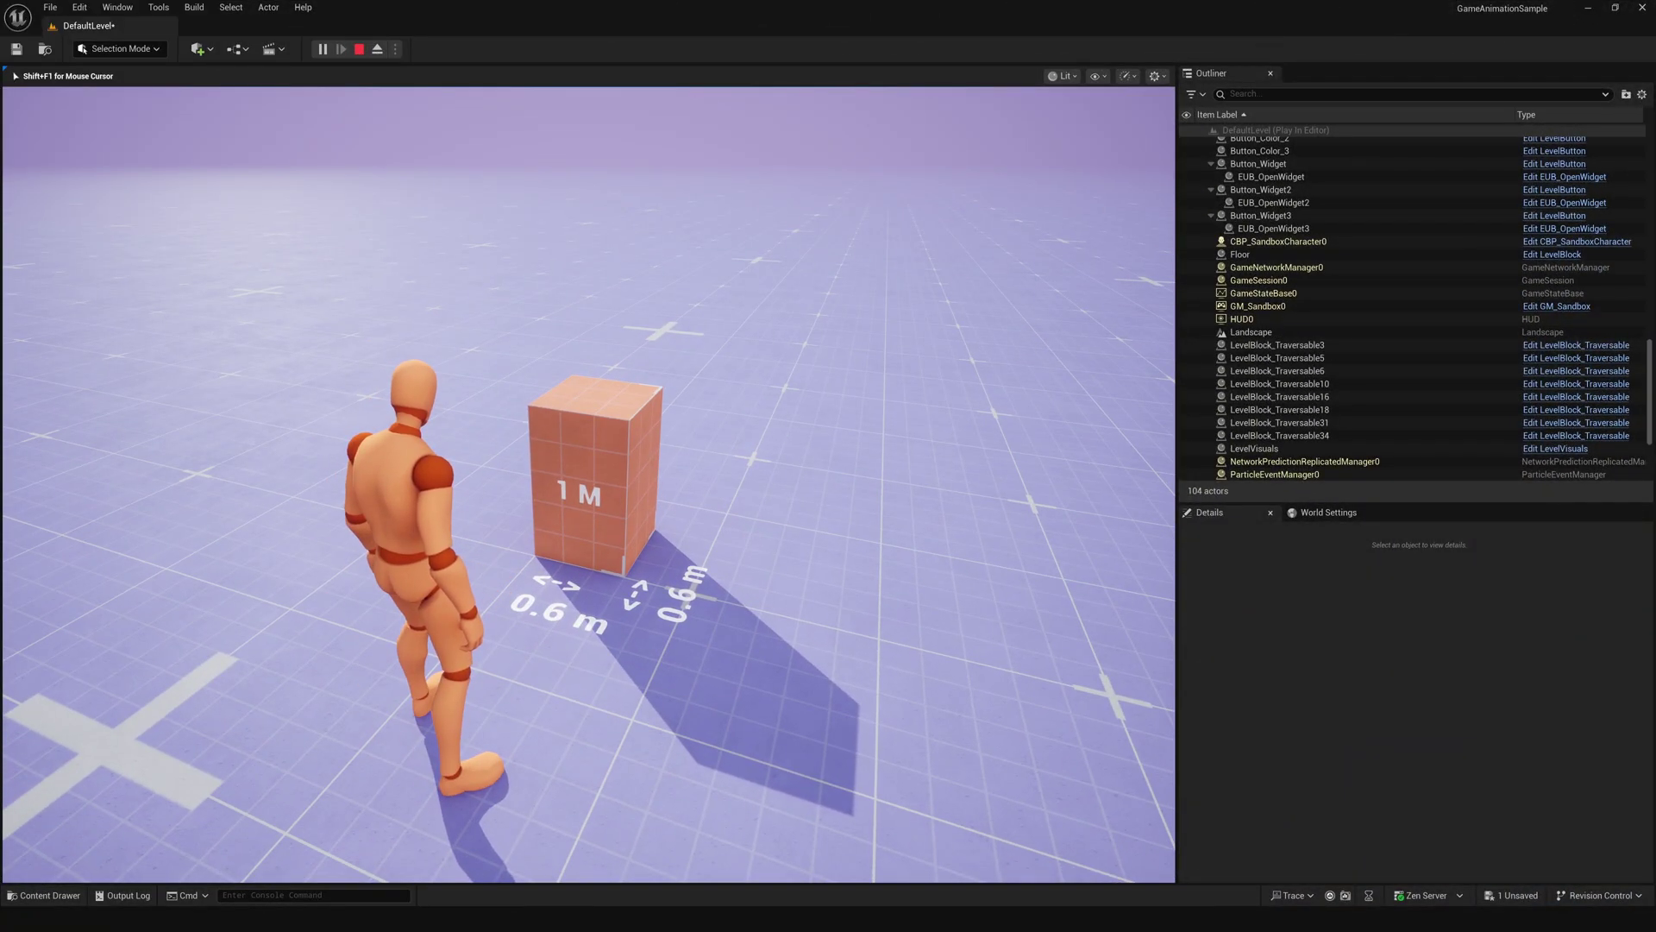
# Step: Test climbing the character onto the 1 m high, 0.6 by 0.6 m block
pyautogui.press('w')
pyautogui.press('space')
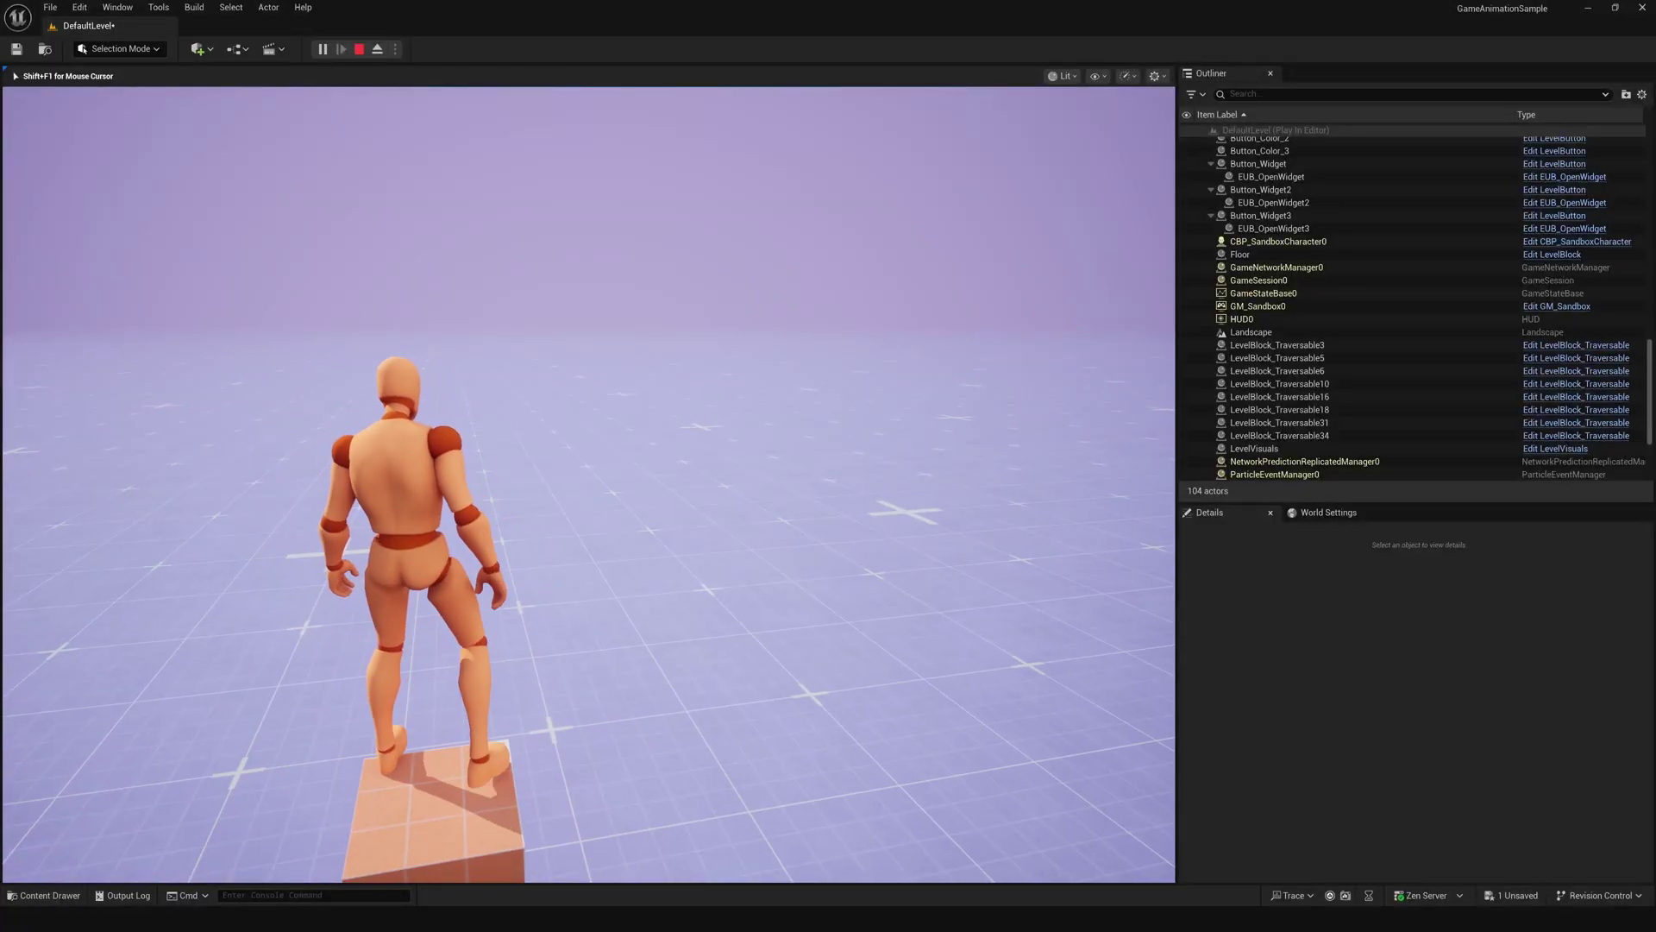
pyautogui.press('s')
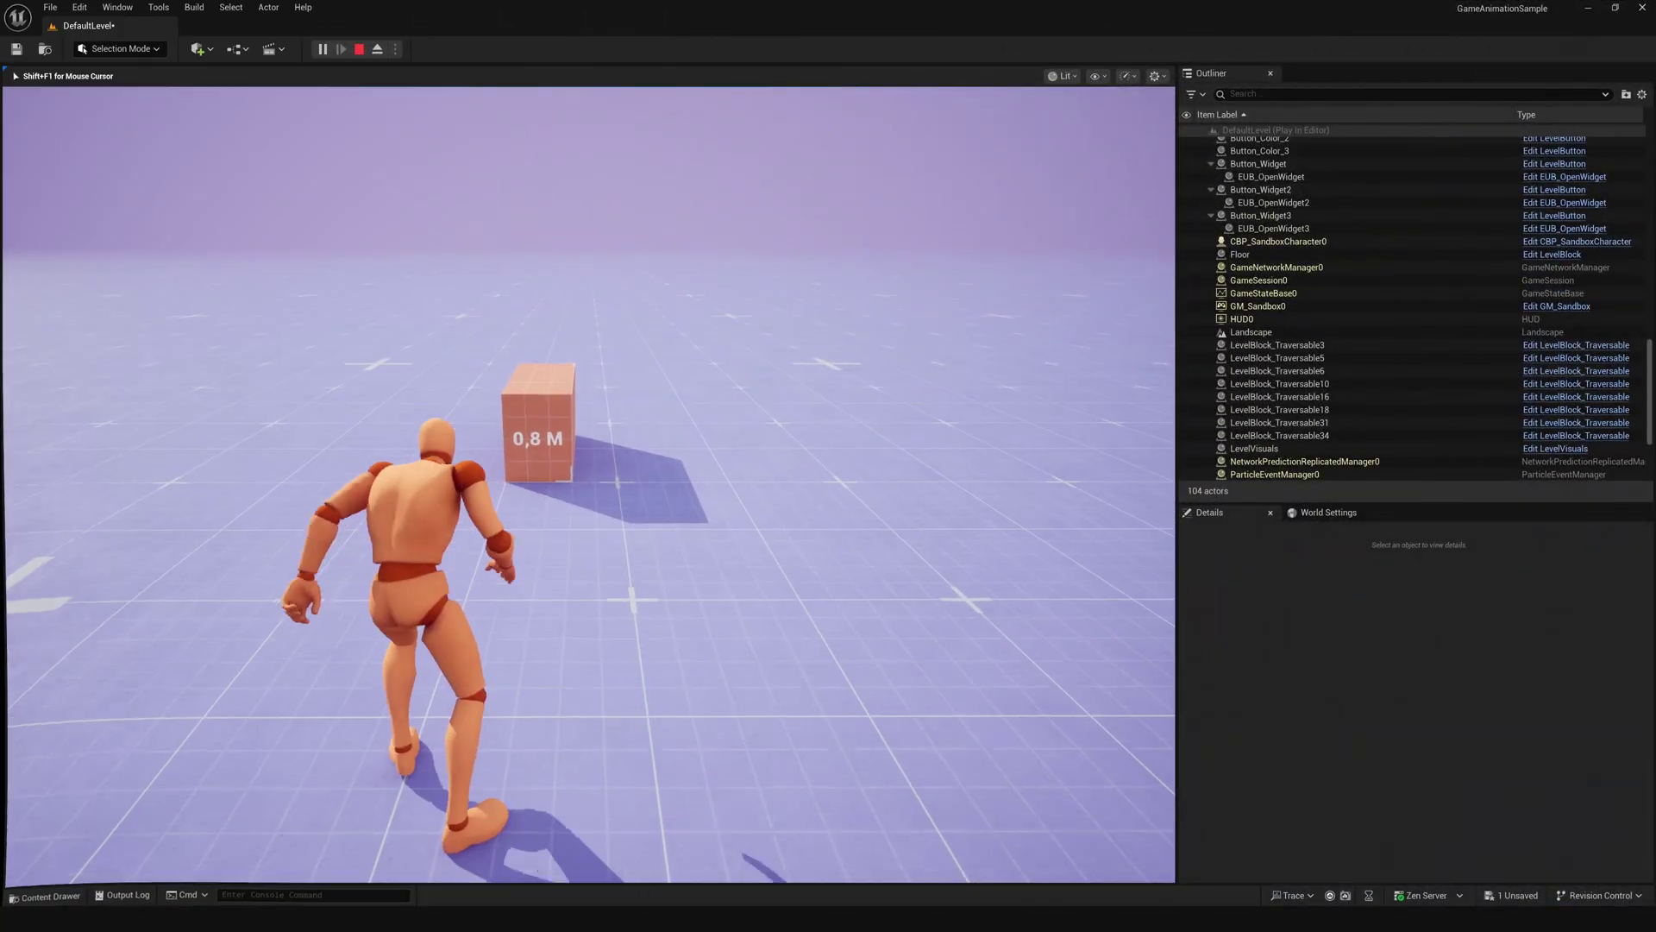
# Step: Run the character at the 0.8 m high block to test traversing it, back off, and repeat the attempt
pyautogui.press('w')
pyautogui.press('space')
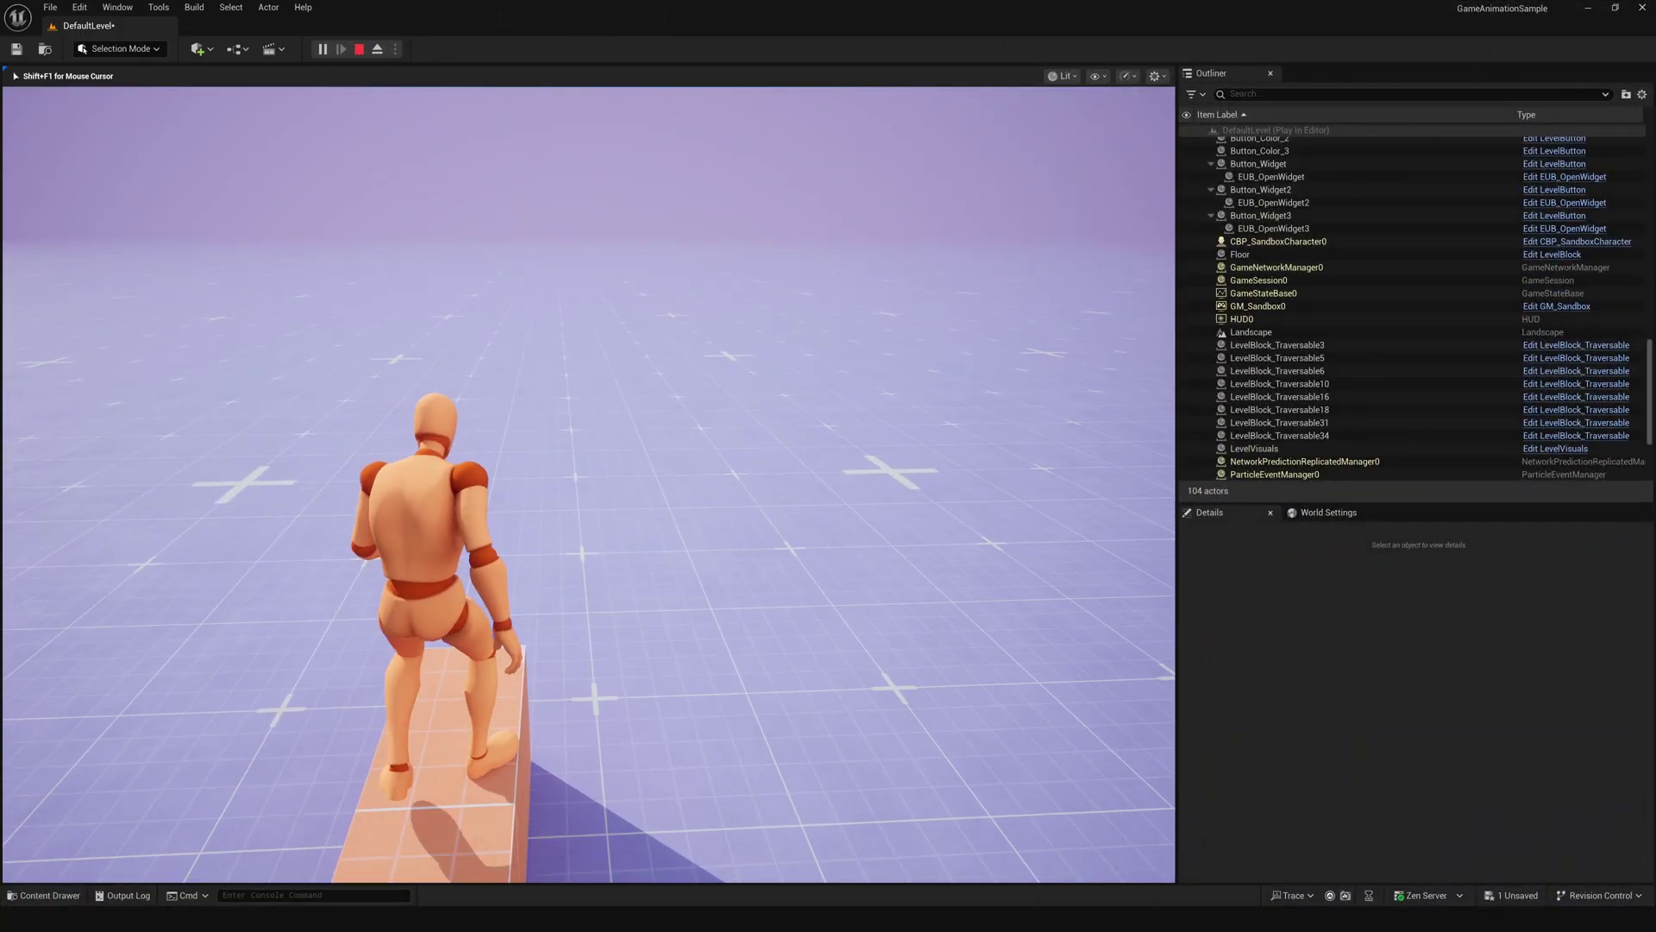
pyautogui.press('s')
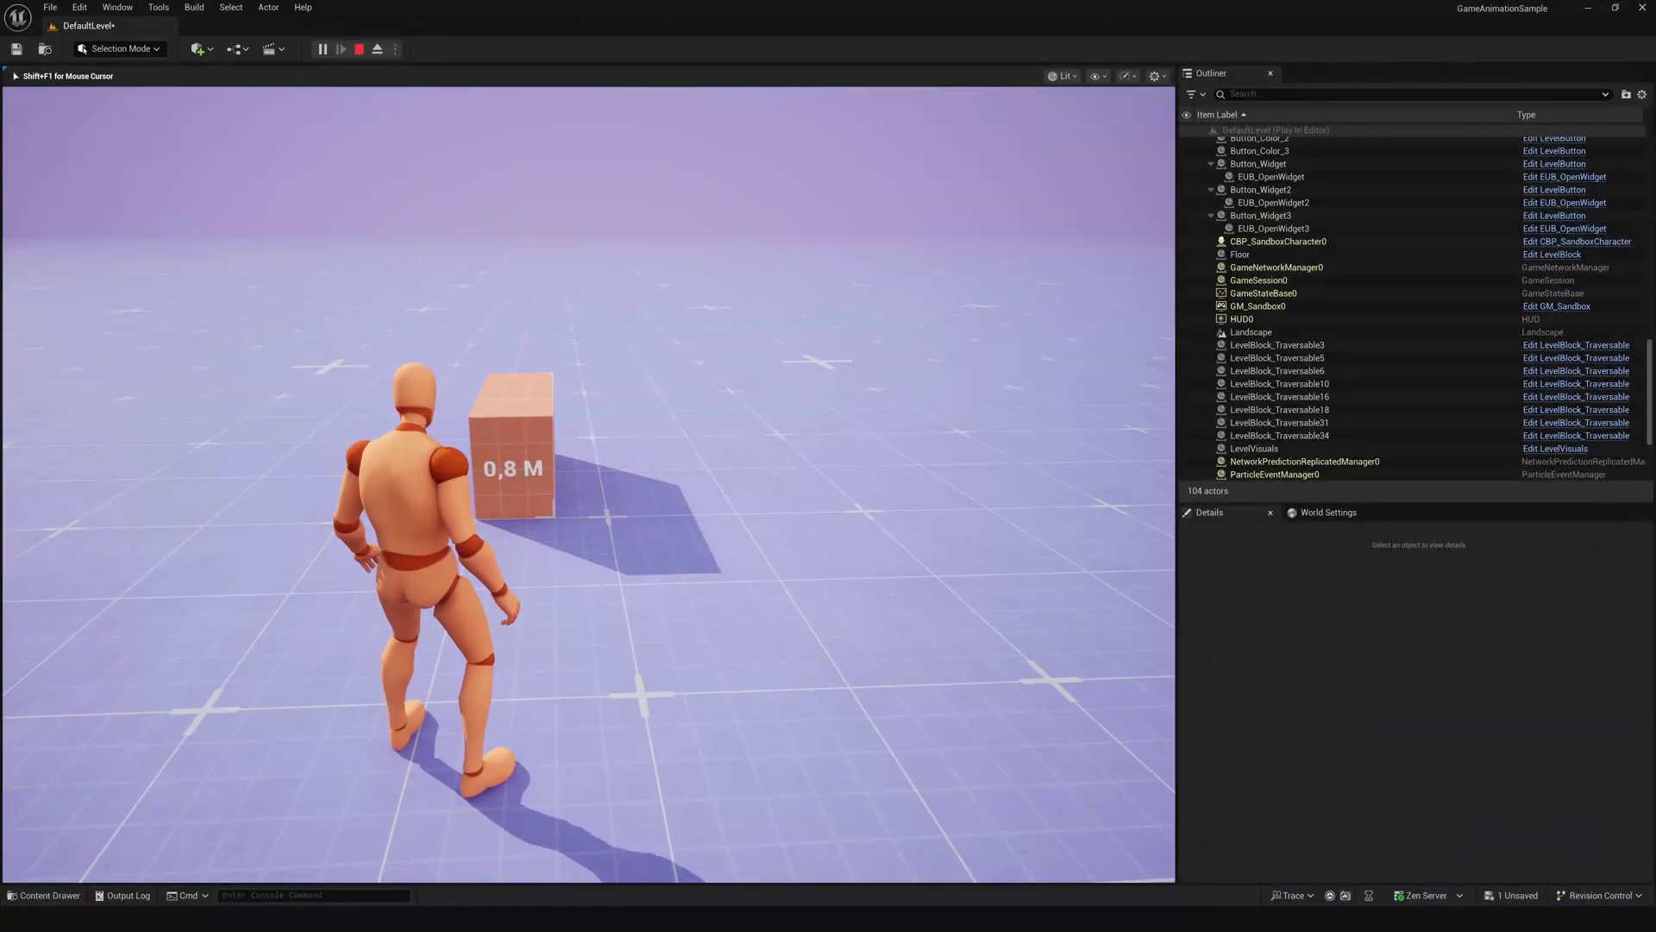
pyautogui.press('w')
pyautogui.press('space')
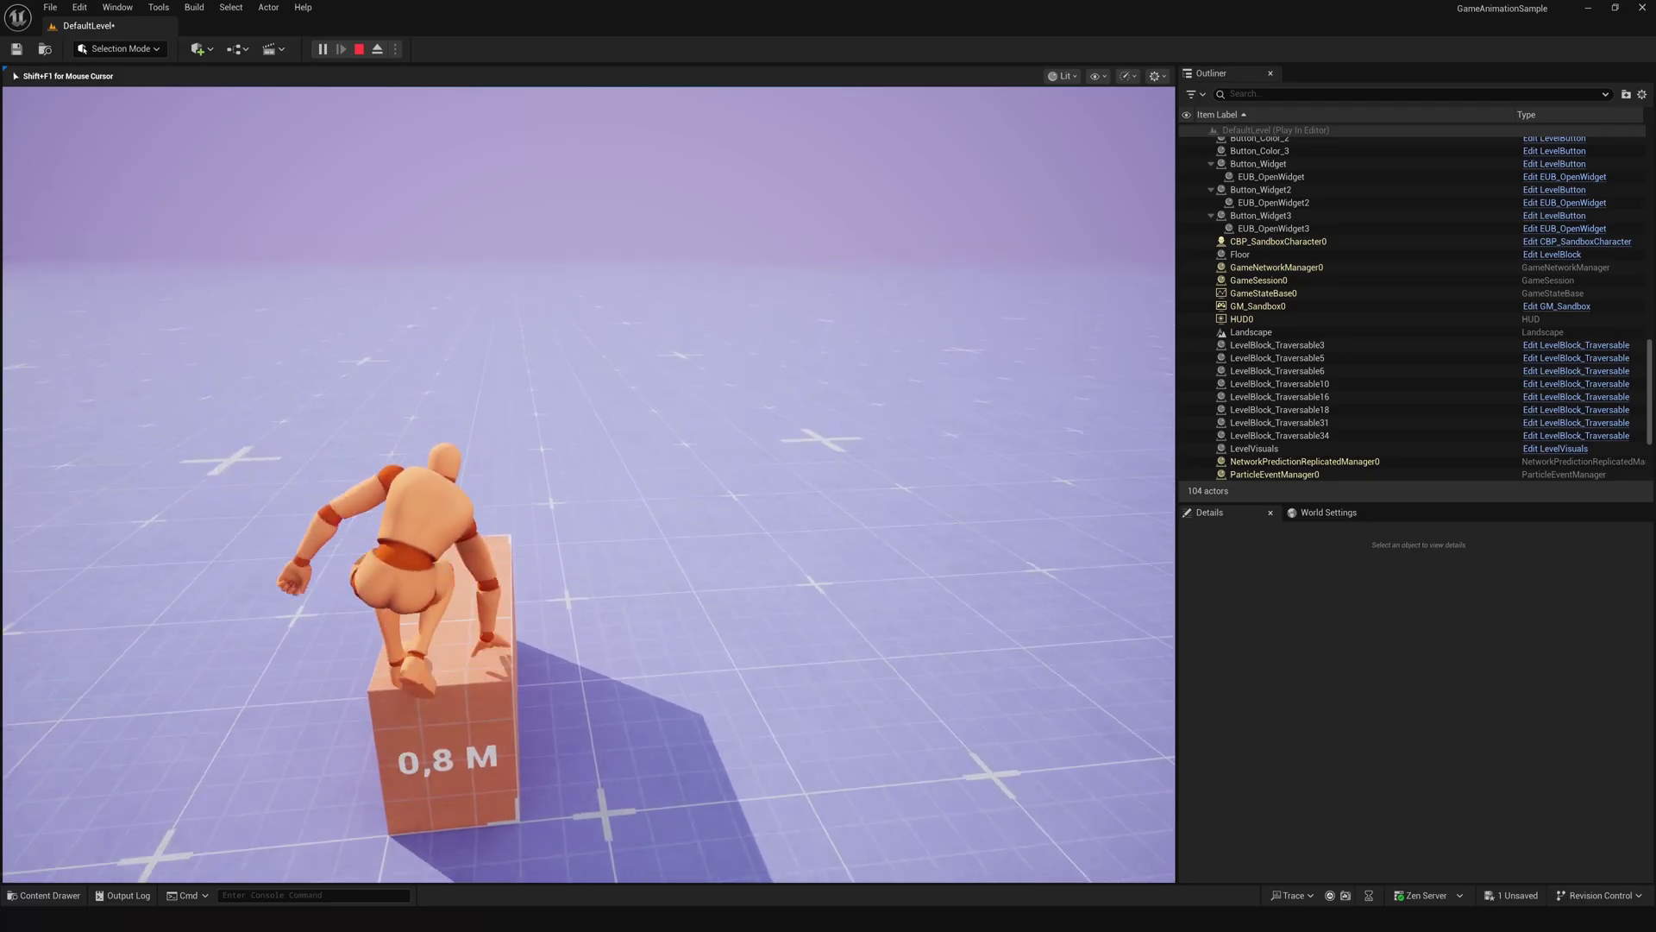
pyautogui.press('s')
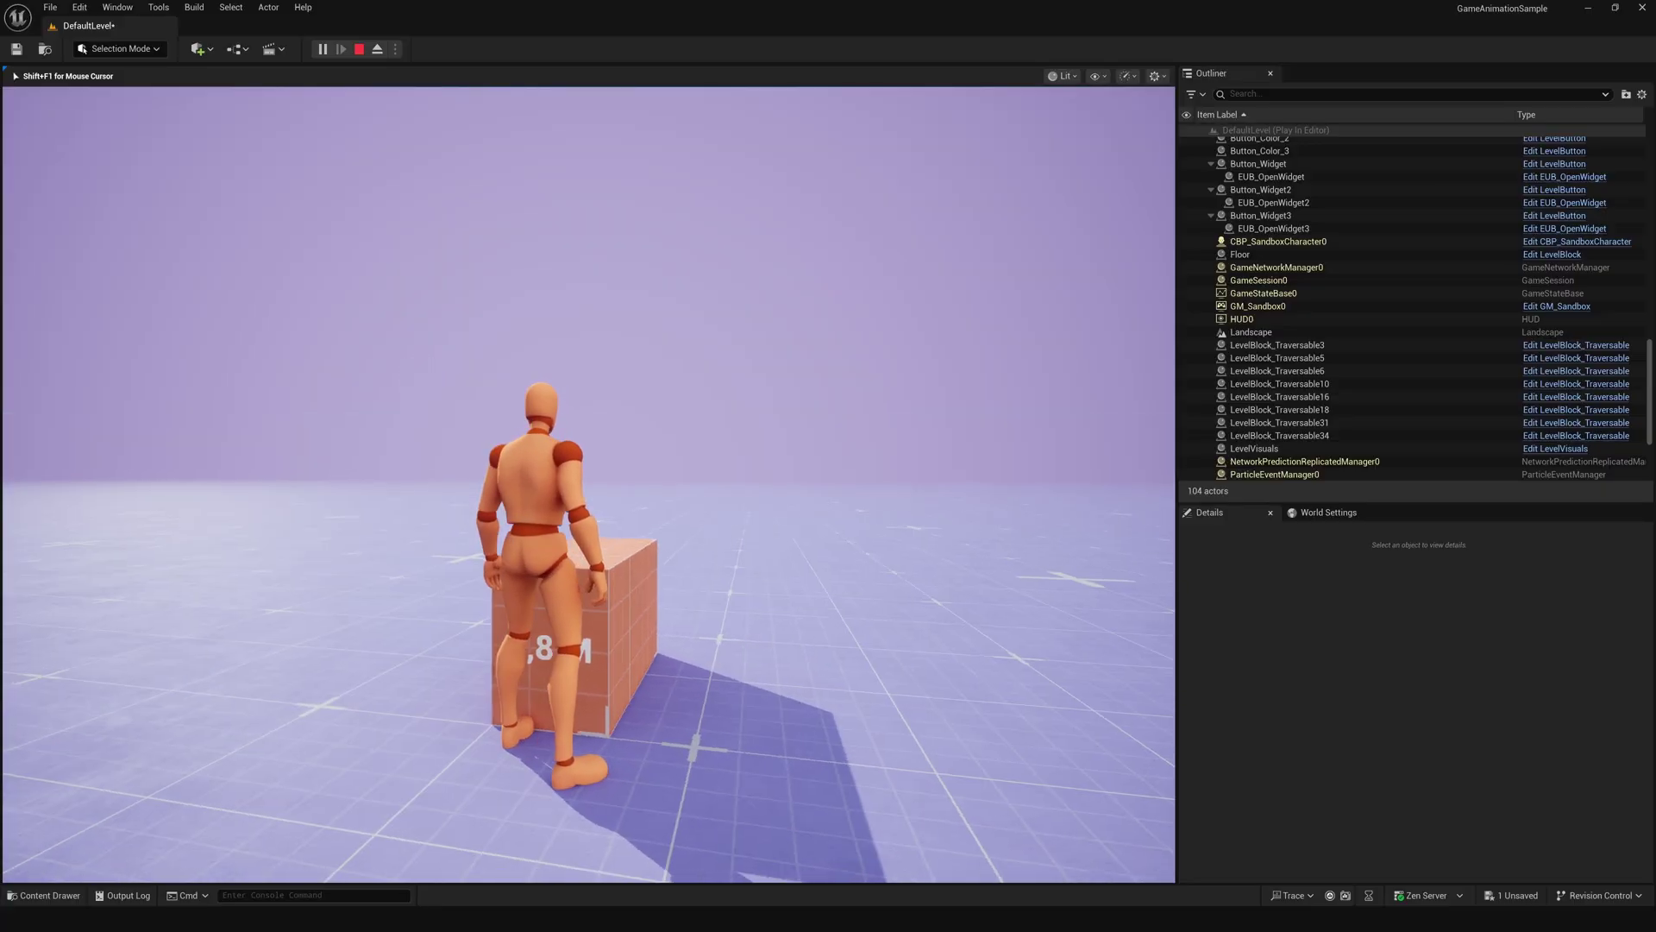
# Step: Climb the character onto the 0.8 m high block and walk it back along the block's top
pyautogui.press('space')
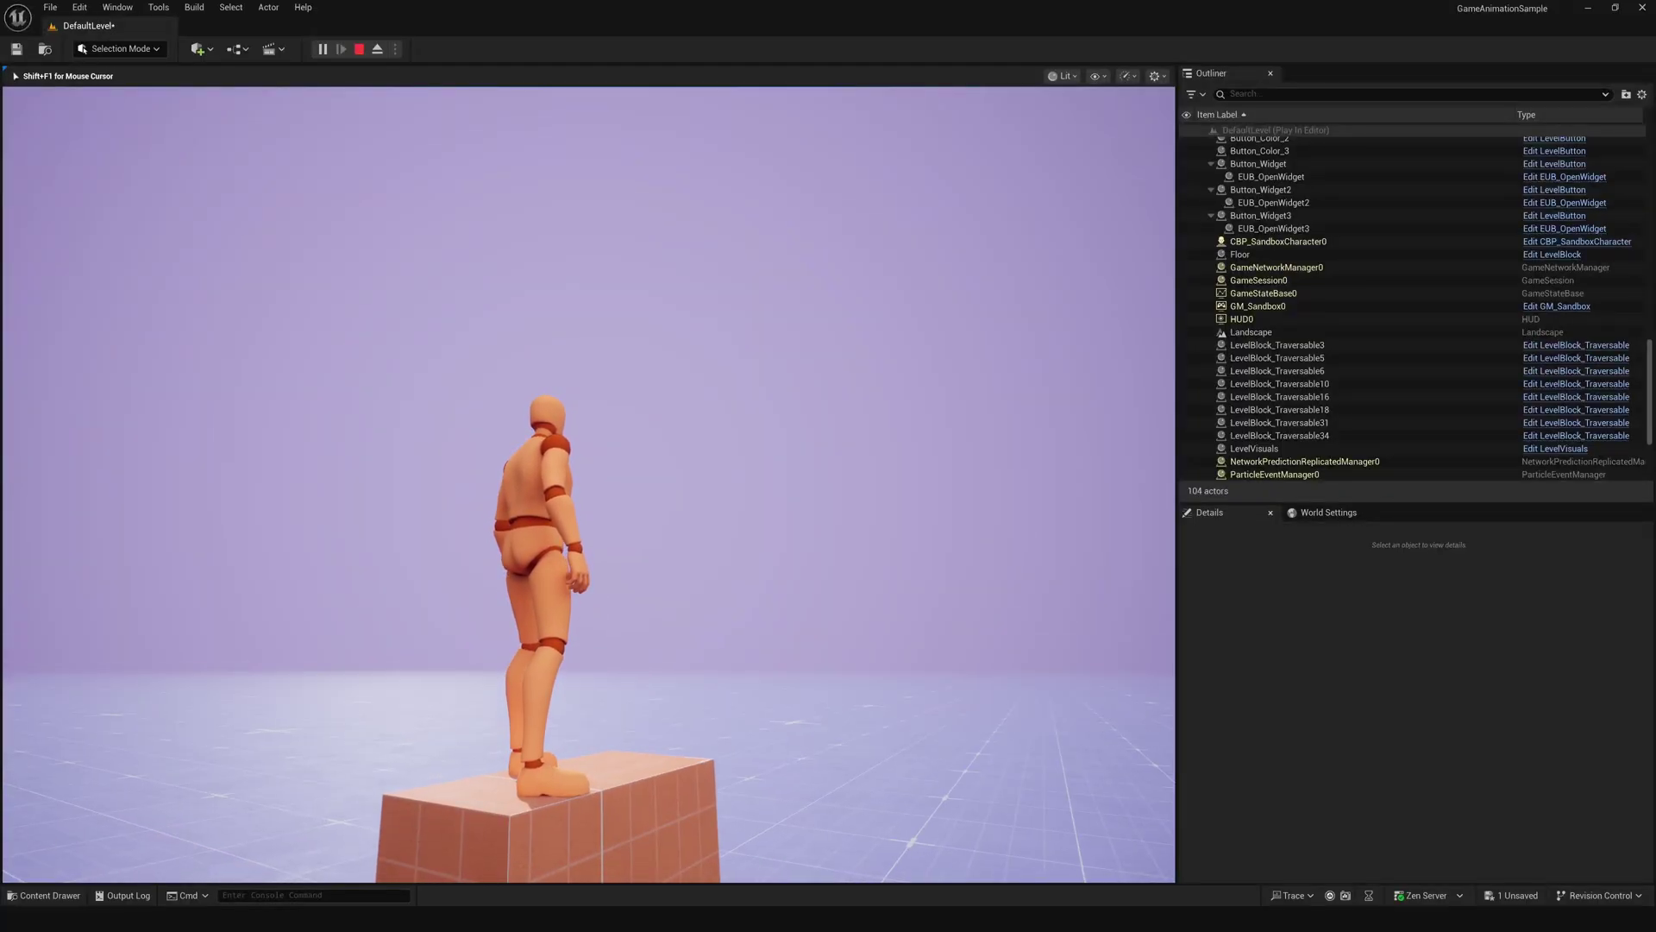
pyautogui.press('s')
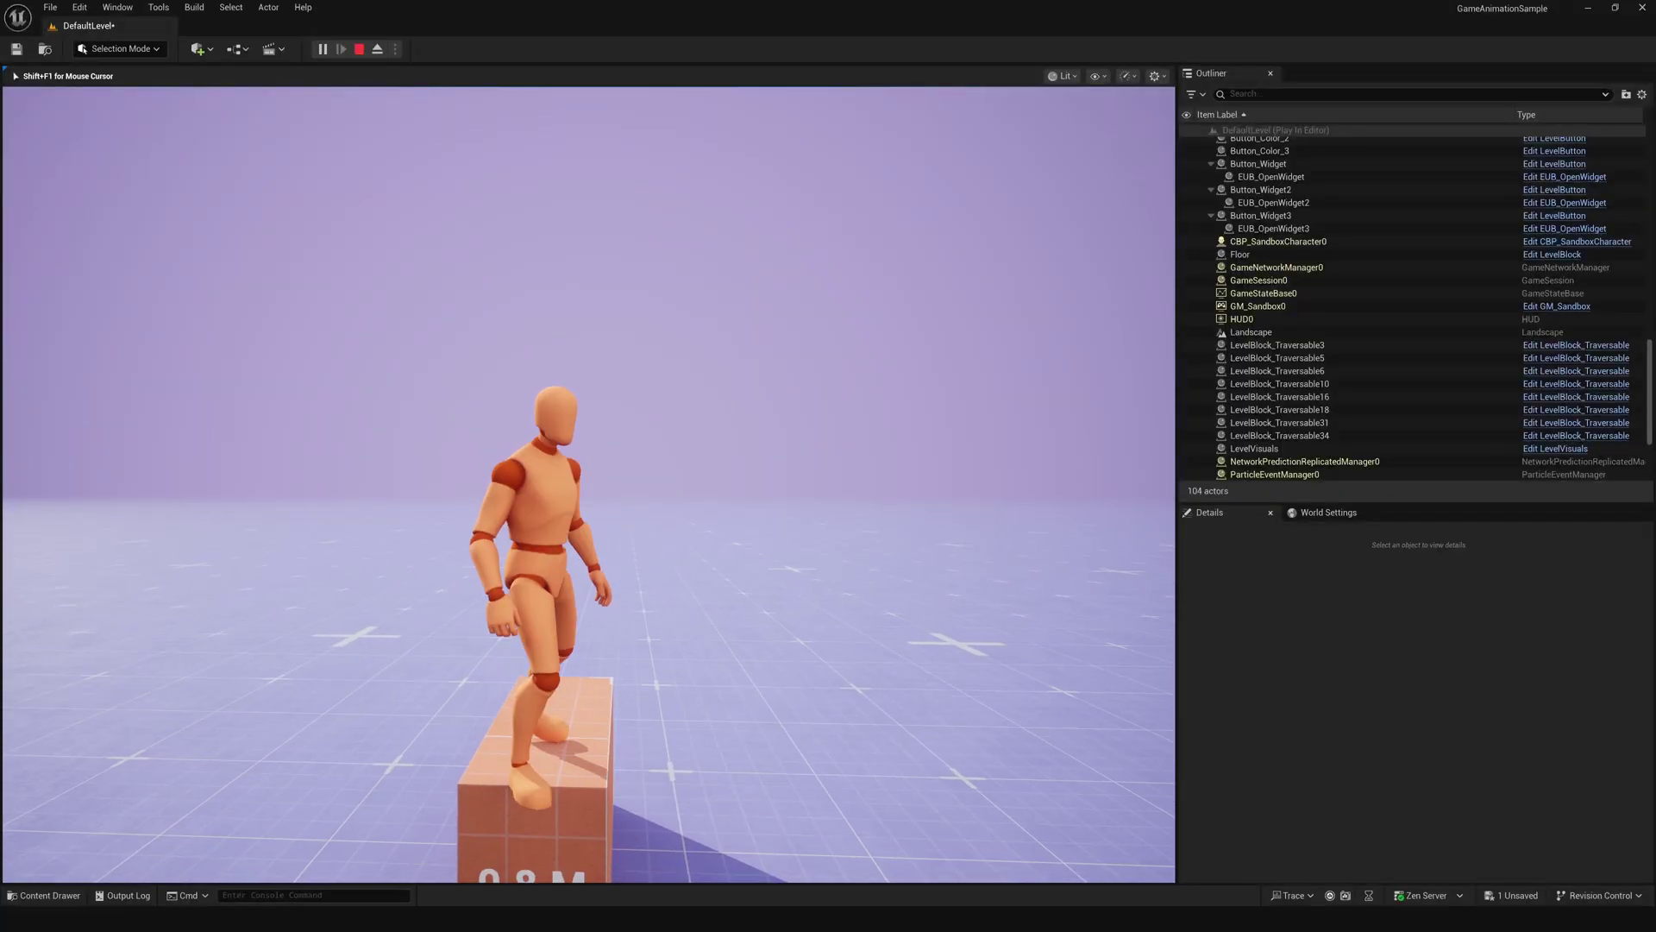
pyautogui.press('s')
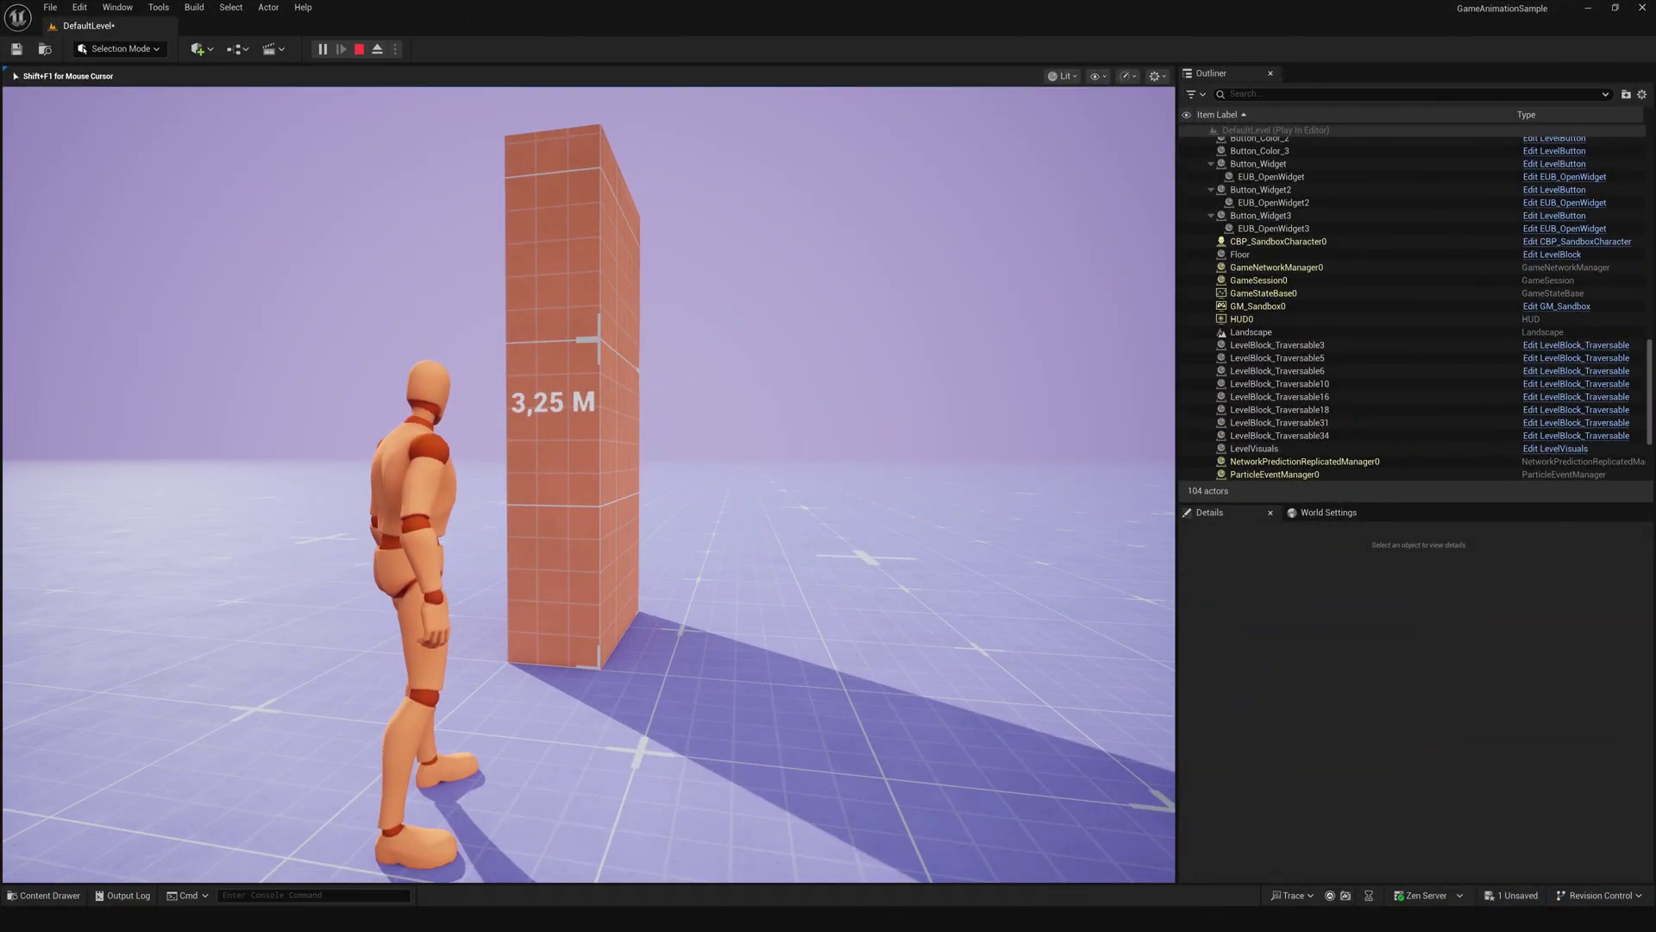
# Step: Test climbing the character onto the 3.25 m high block from its front, and back away from it
pyautogui.press('w')
pyautogui.press('space')
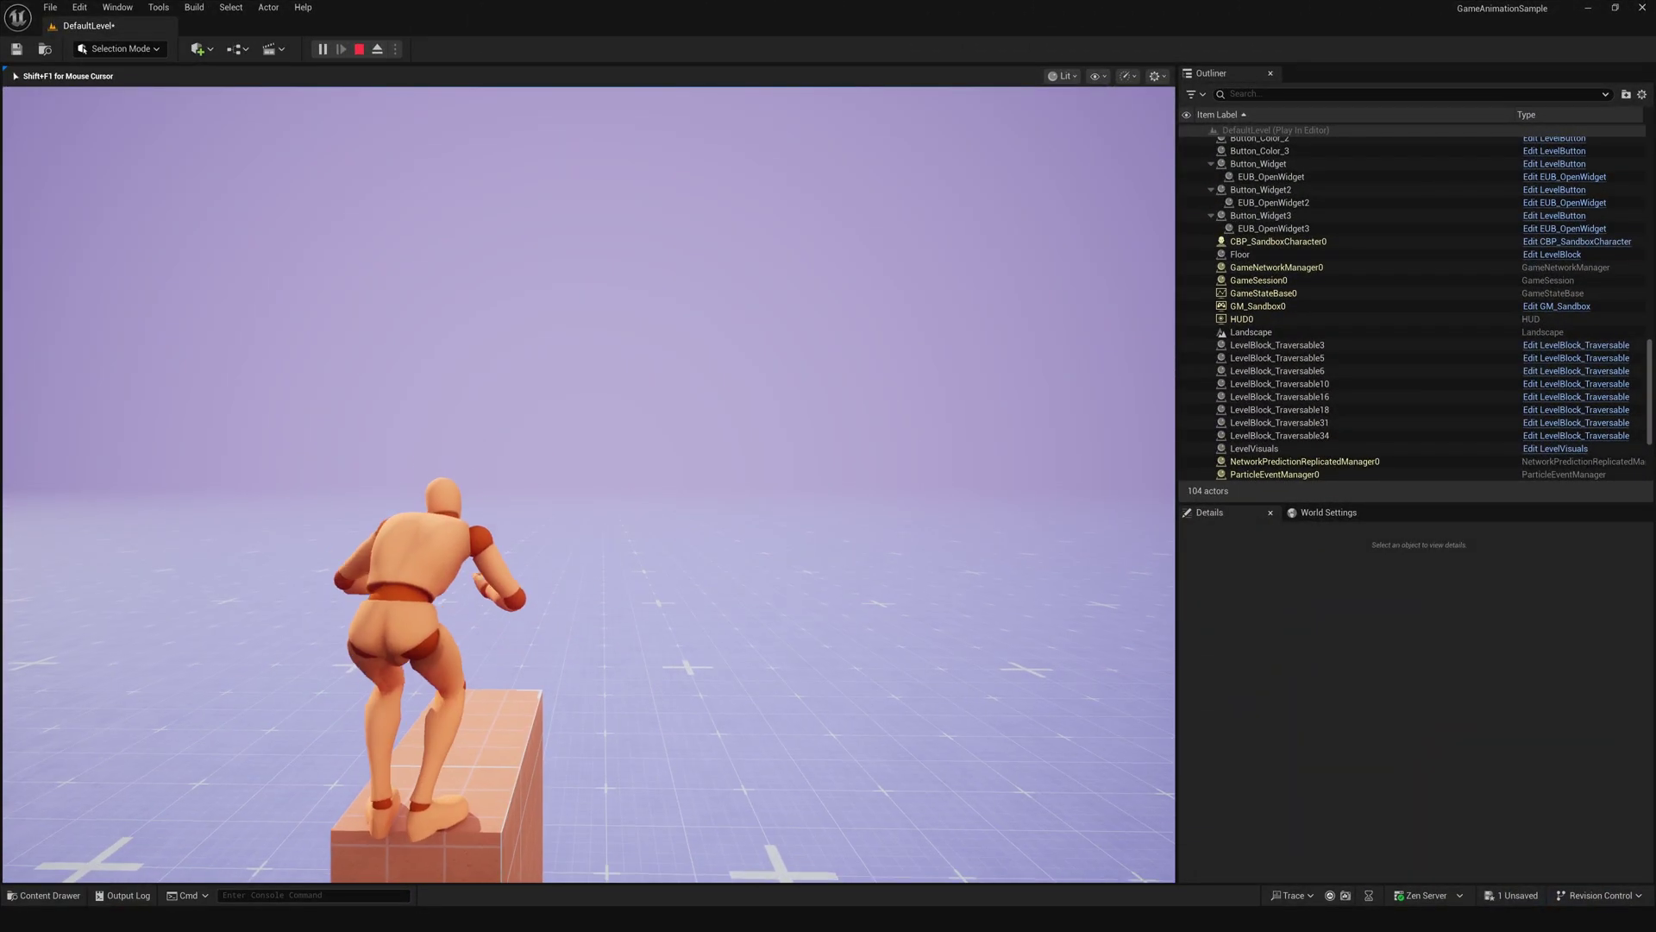
pyautogui.press('w')
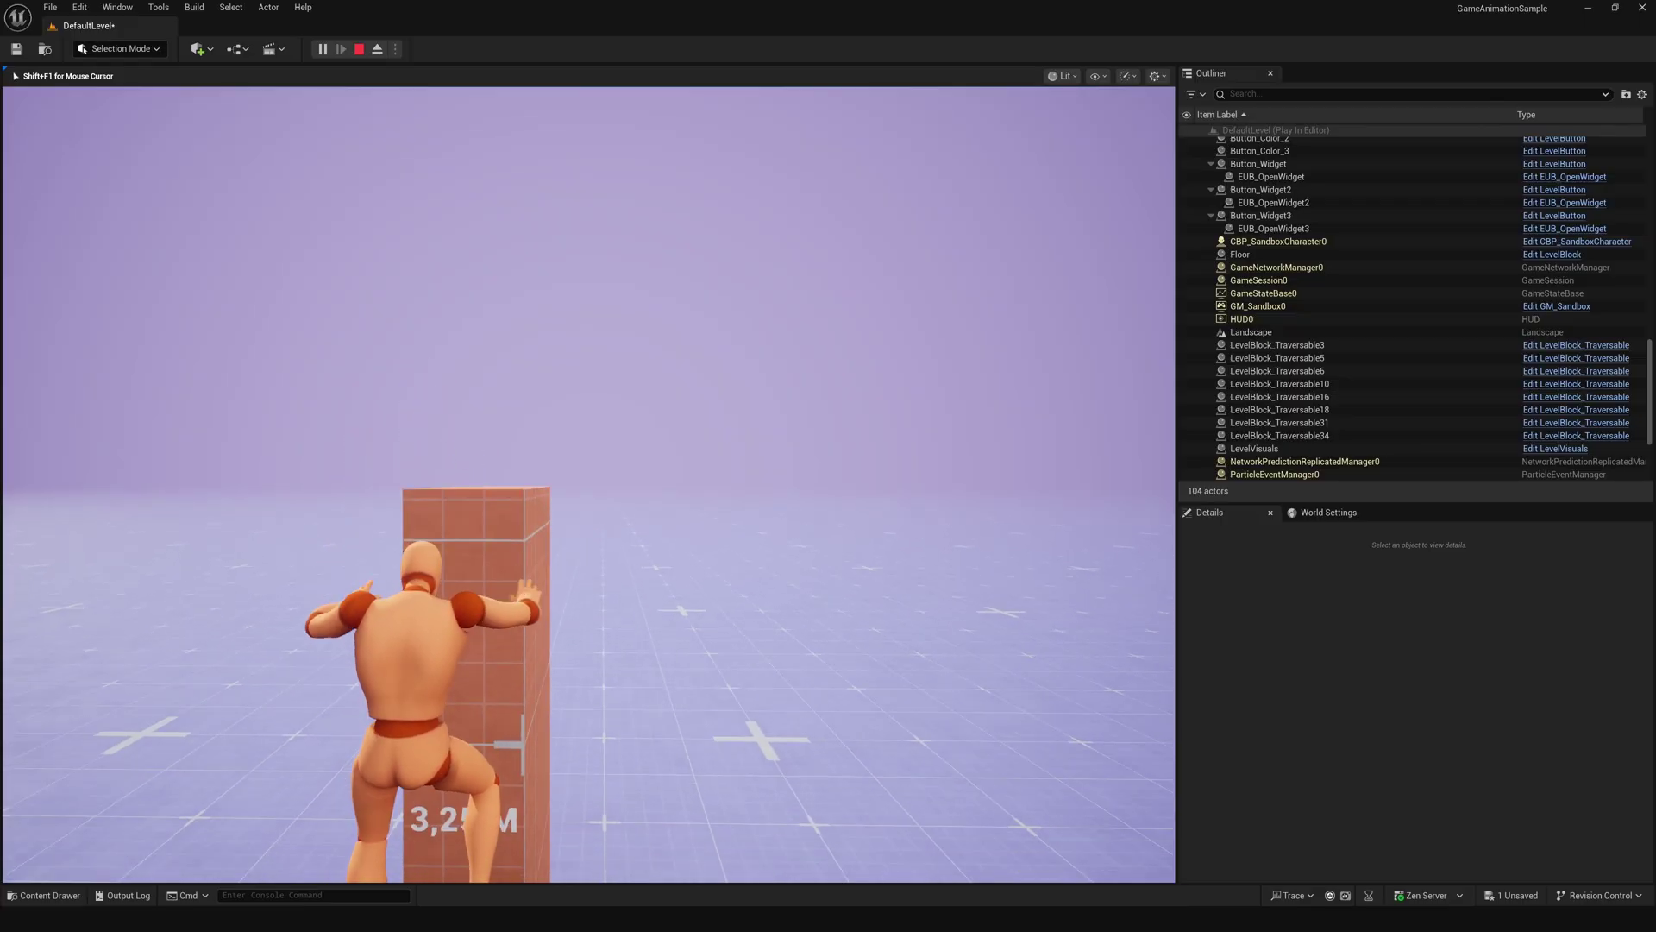
pyautogui.press('s')
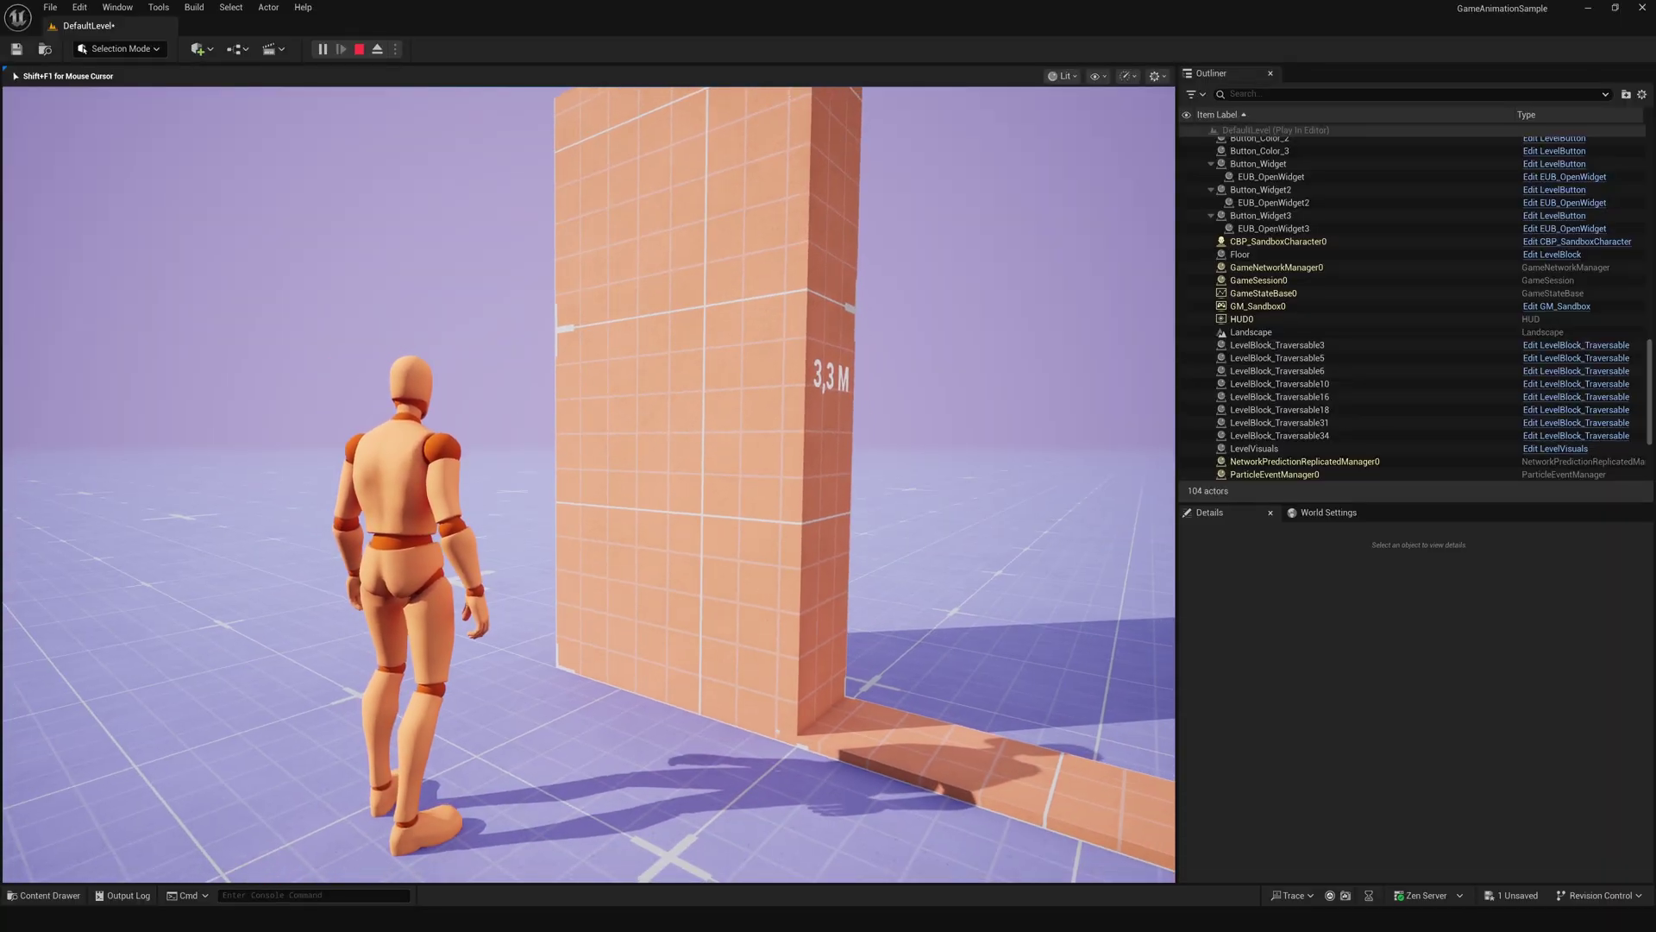
# Step: Move the character around to the front of the 3.3 m high block and try to climb it
pyautogui.press('d')
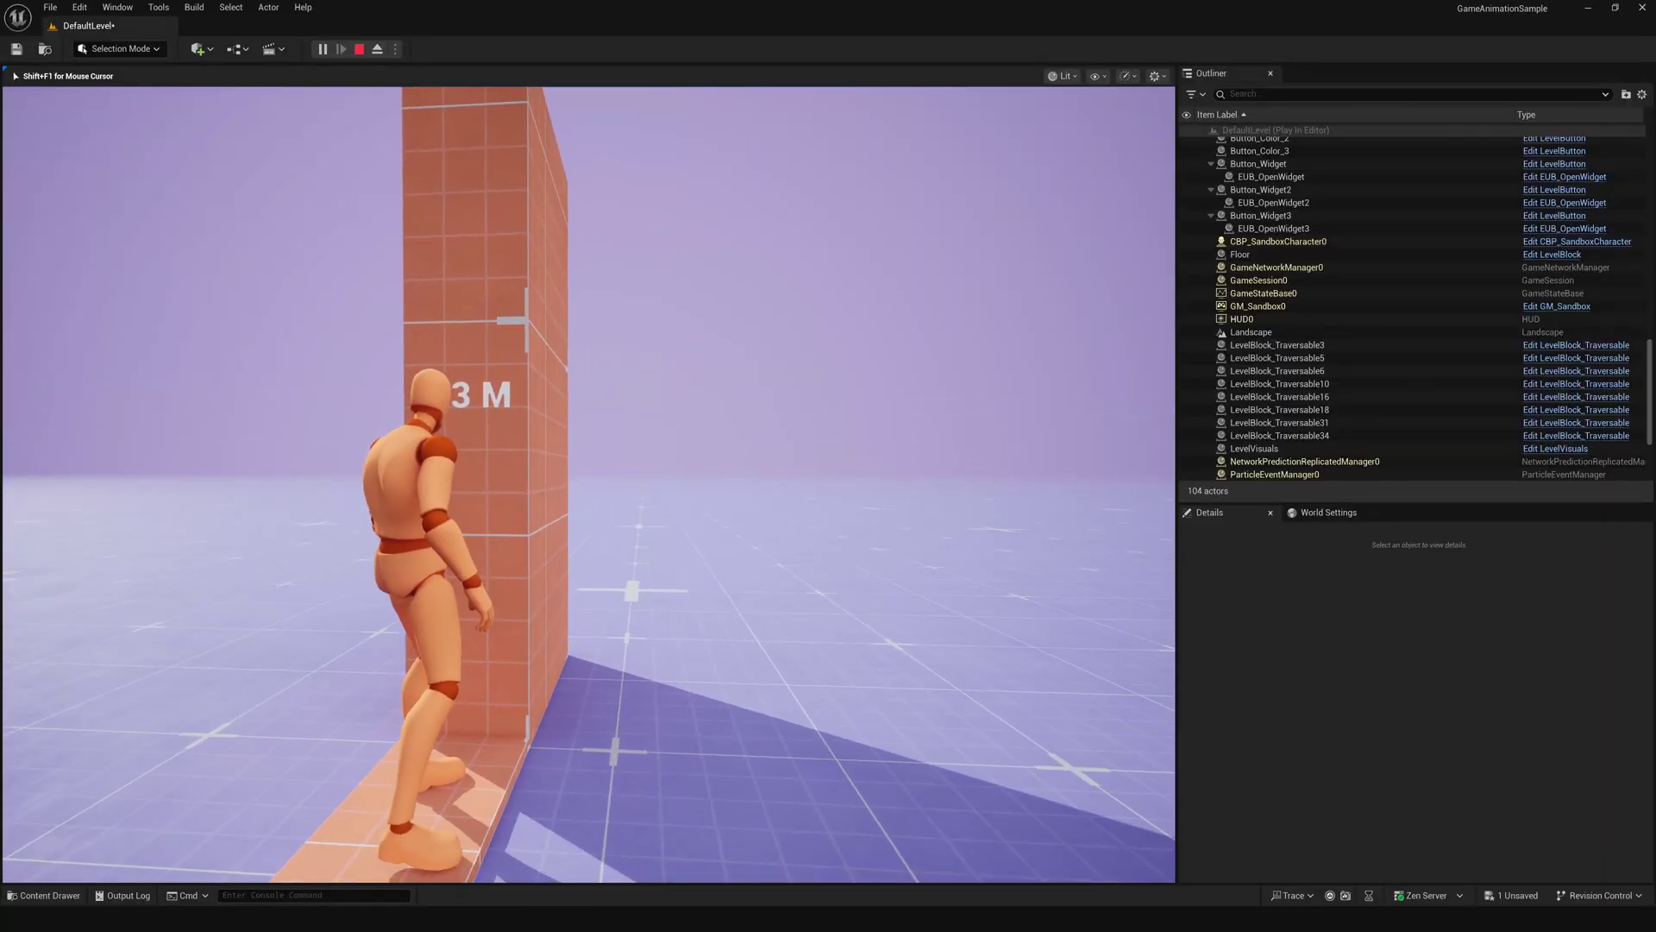
pyautogui.press('space')
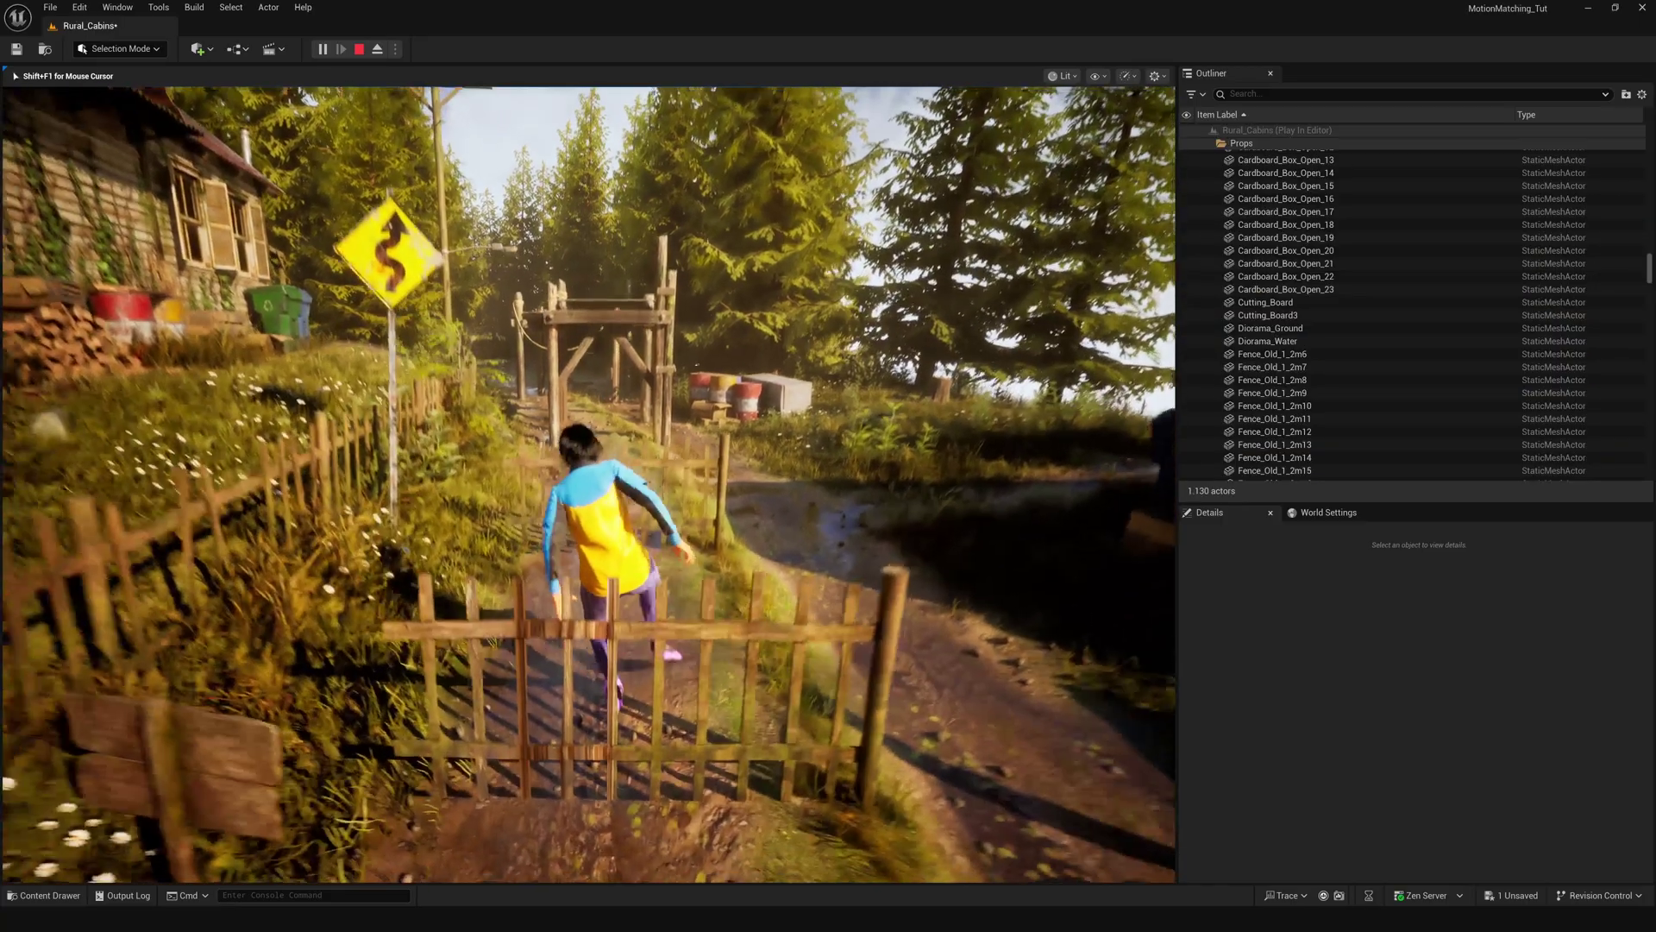
# Step: In the Rural_Cabins level, run the character from the wooden fence along the path toward the wooden platform
pyautogui.press('w')
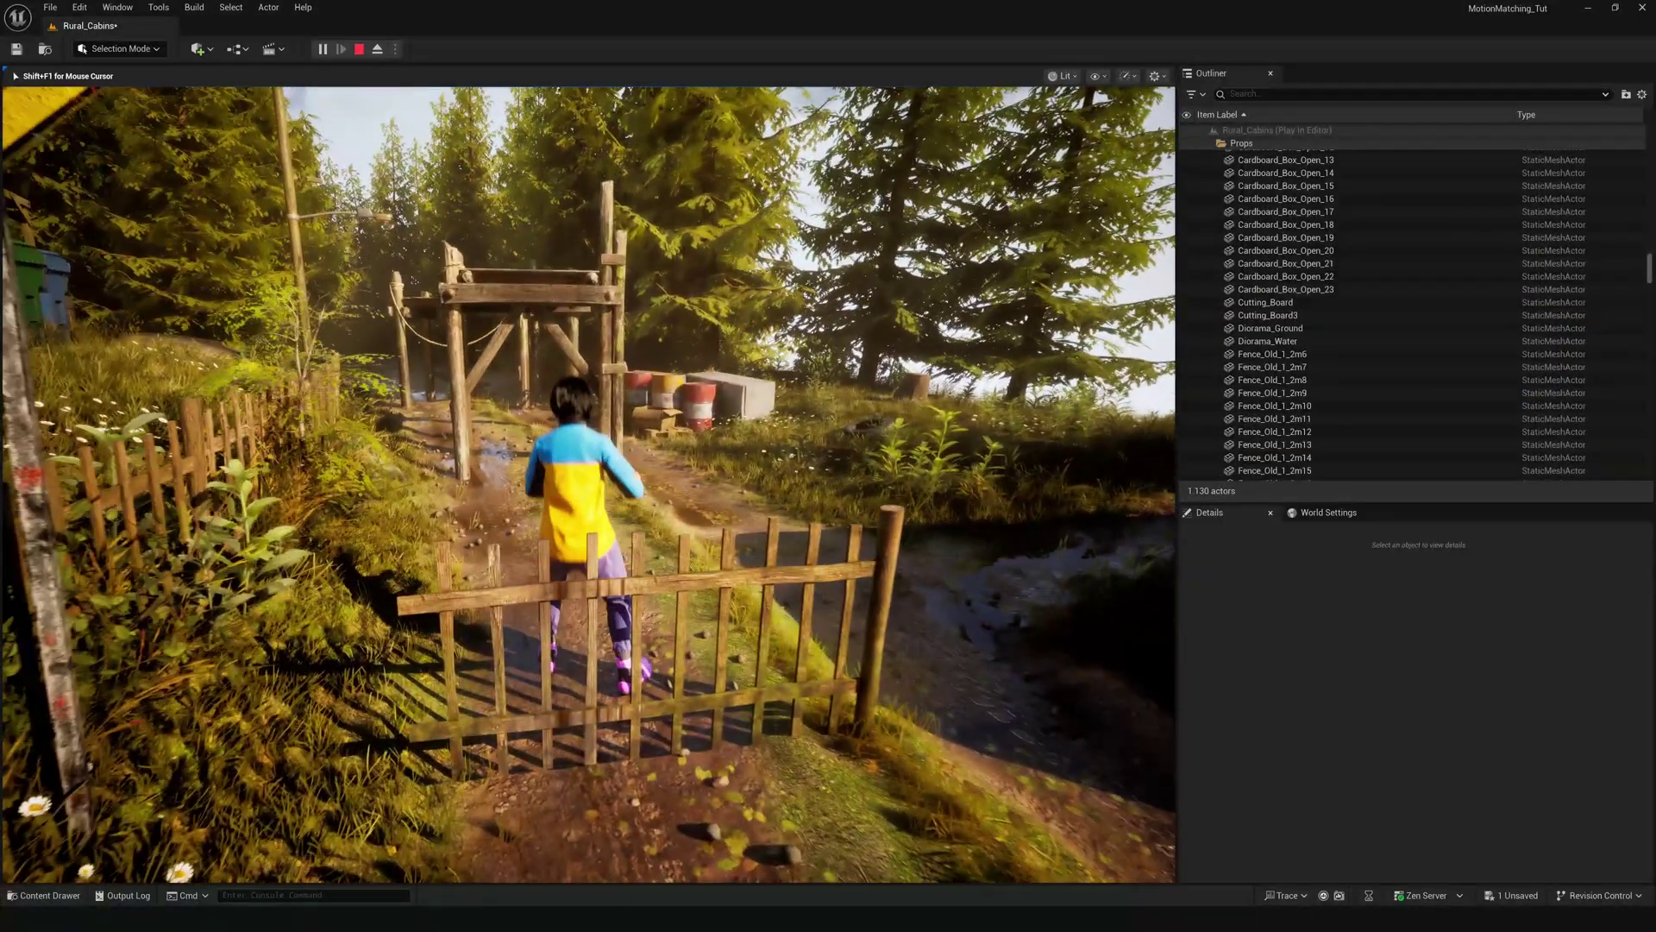